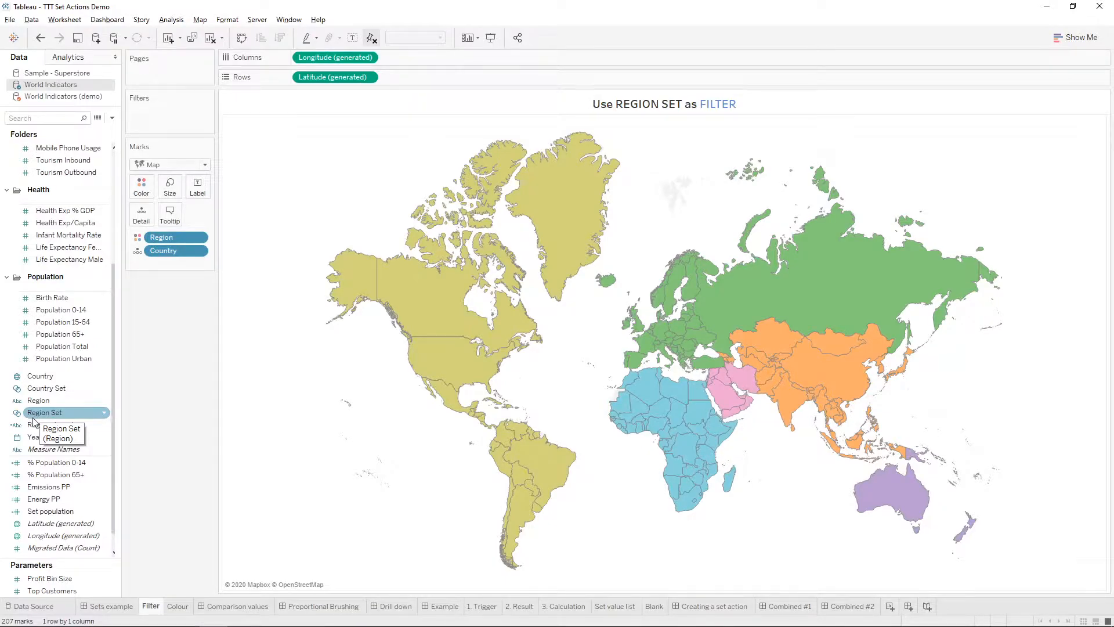
- Filter the map by Region Set and show the set's member list beside the view
left_click(38, 413)
left_click_drag(39, 416, 187, 122)
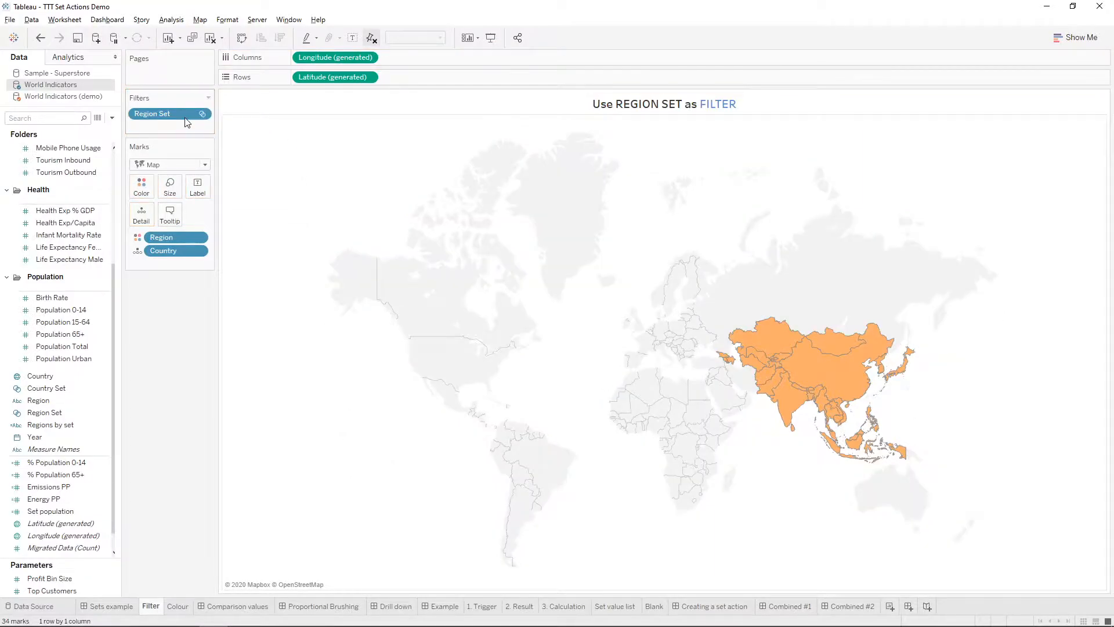
left_click(202, 114)
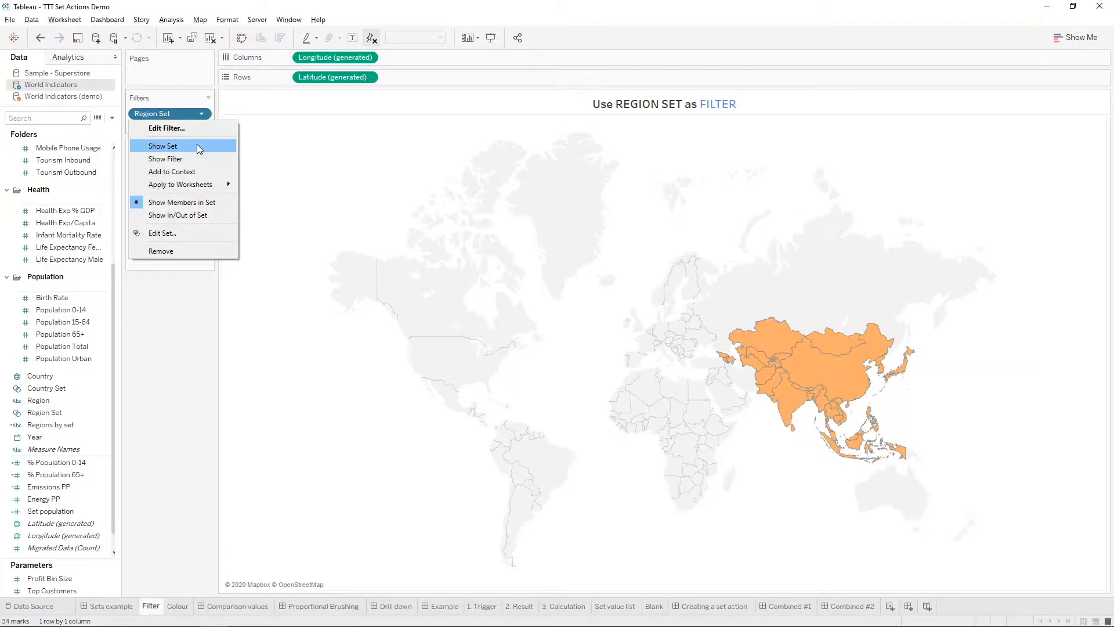
left_click(197, 146)
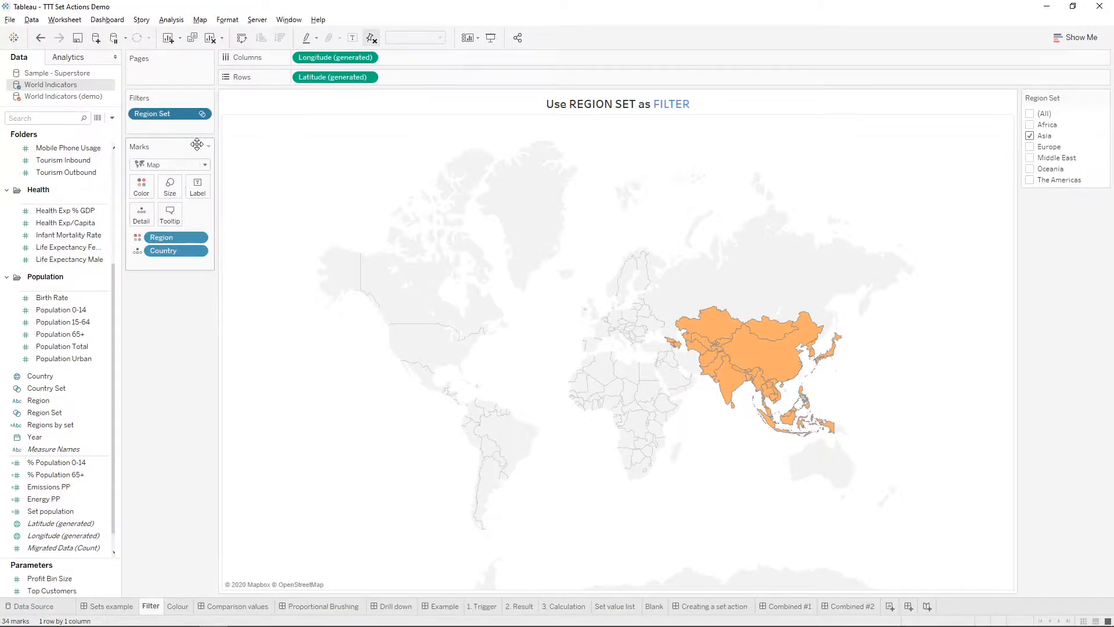
- Add Africa and Europe to Region Set
left_click(1030, 125)
left_click(1030, 147)
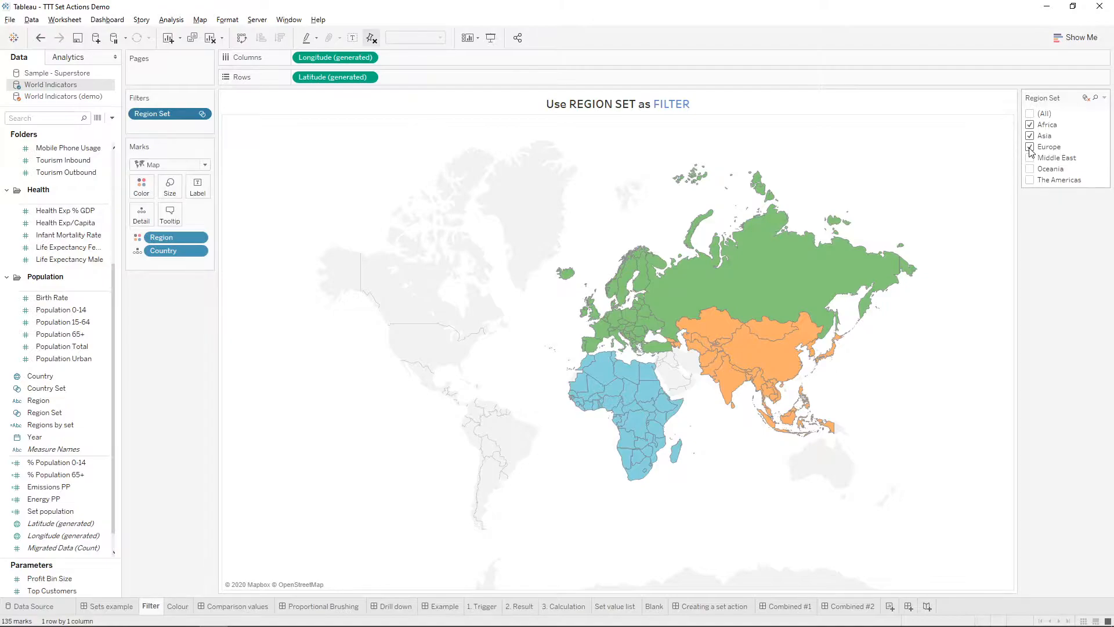
- Change the Region Set filter to In/Out of Set mode and keep only Regions IN set
left_click(203, 114)
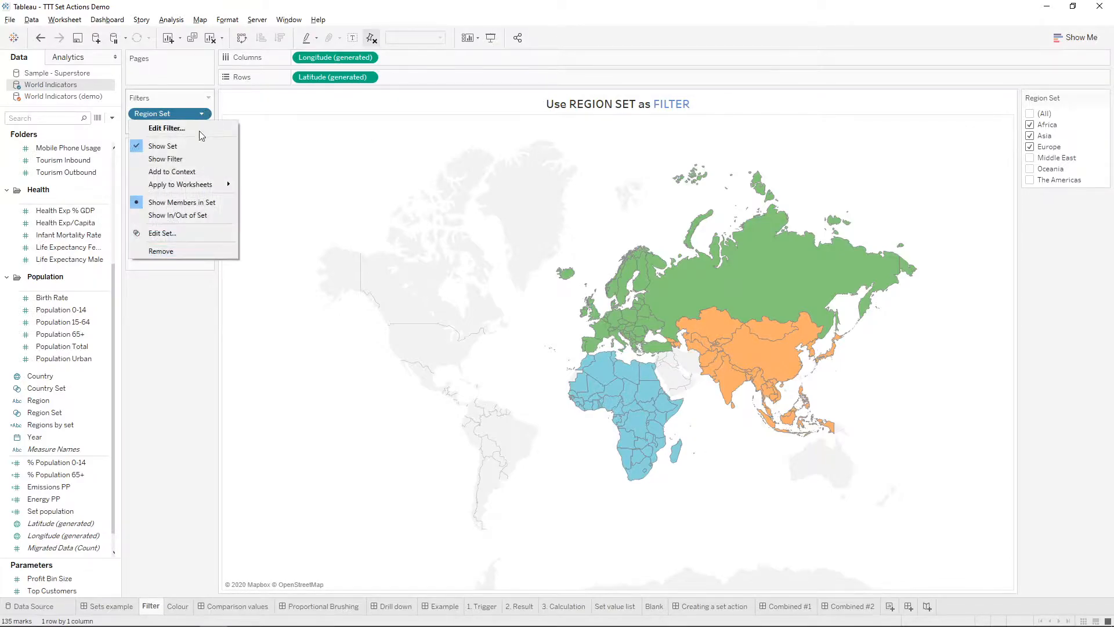
left_click(209, 215)
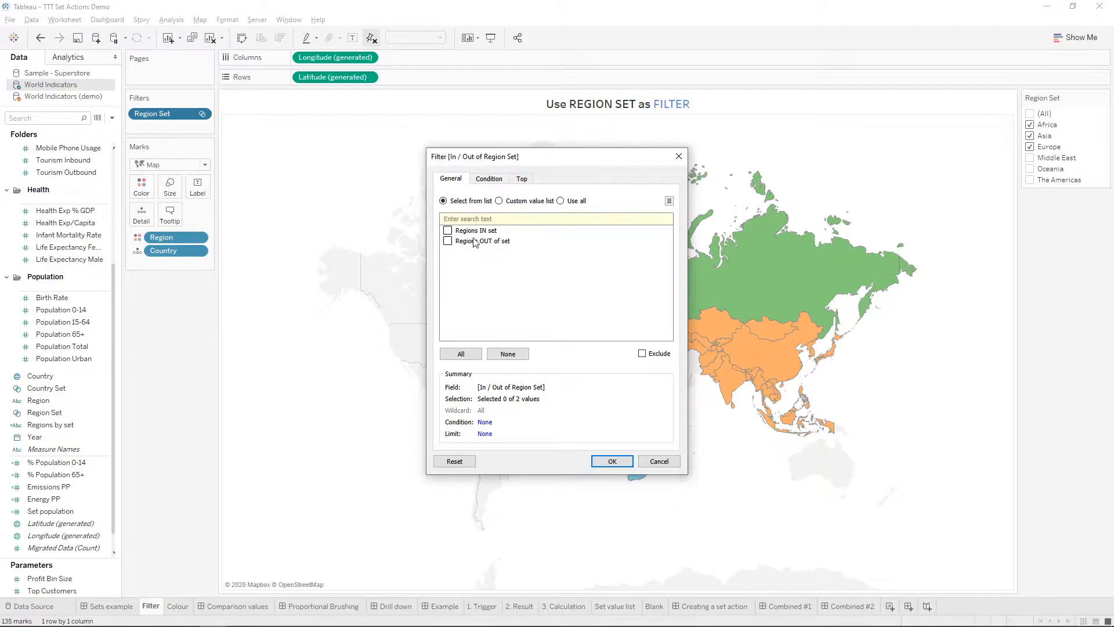
left_click(452, 232)
left_click(607, 462)
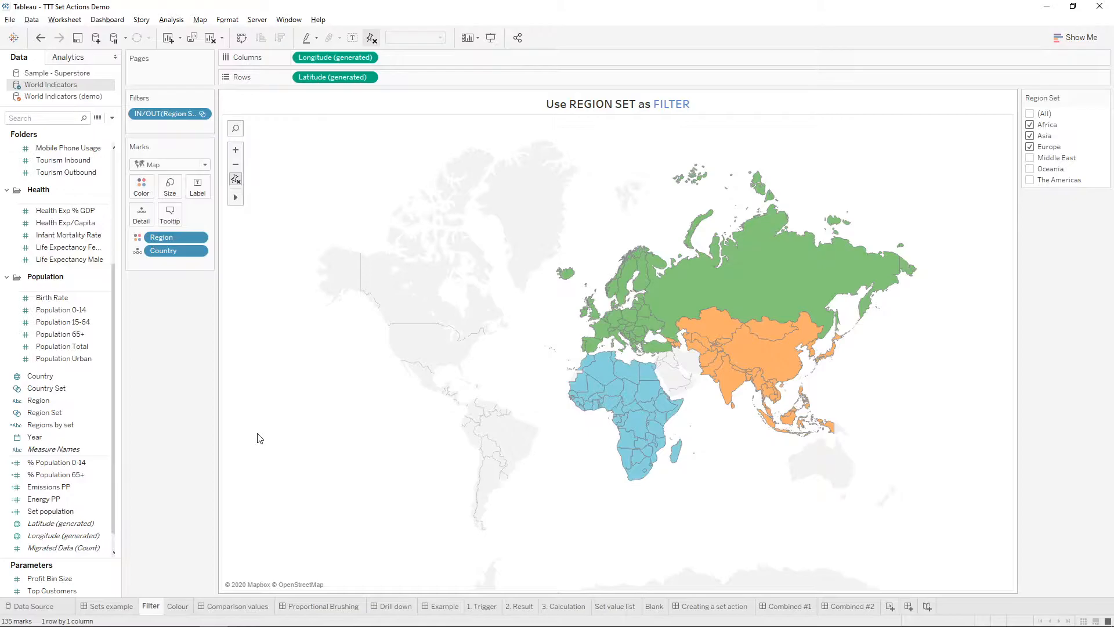
- On the Colour sheet, colour the map's countries by whether they are in or out of Region Set
left_click(178, 606)
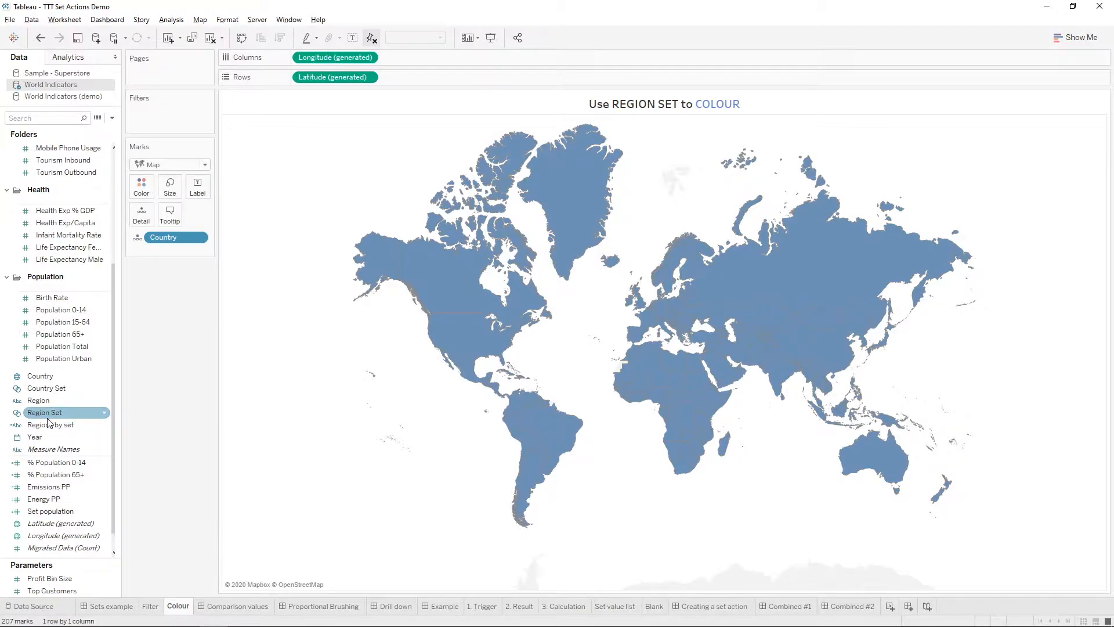
left_click_drag(49, 412, 146, 196)
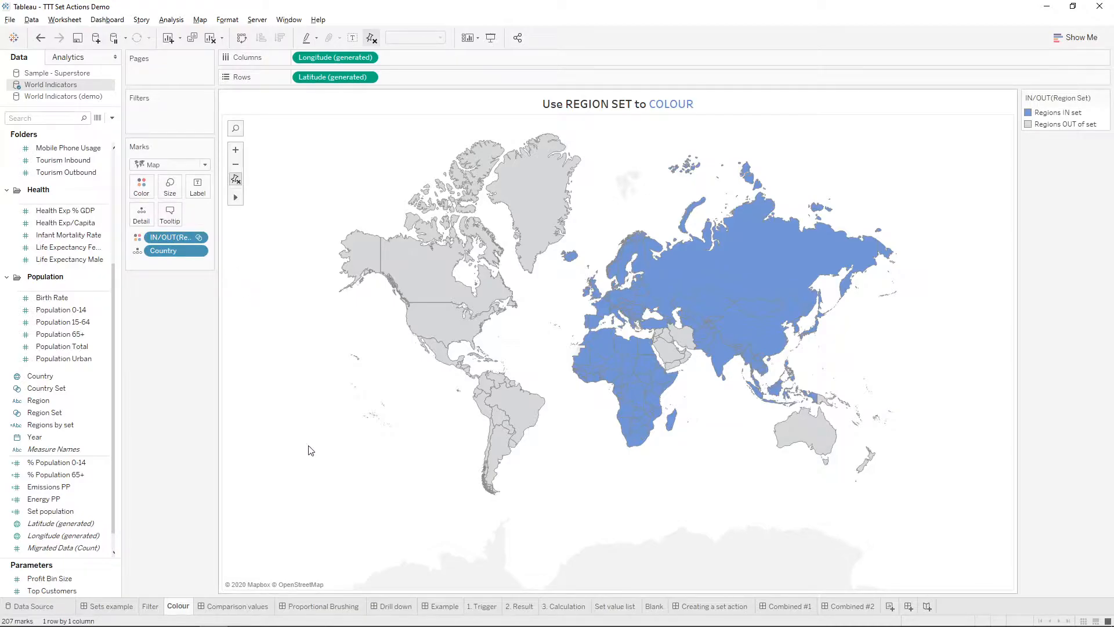
- On the Comparison values dashboard, remove Europe from Region Set and add Middle East to it
left_click(254, 608)
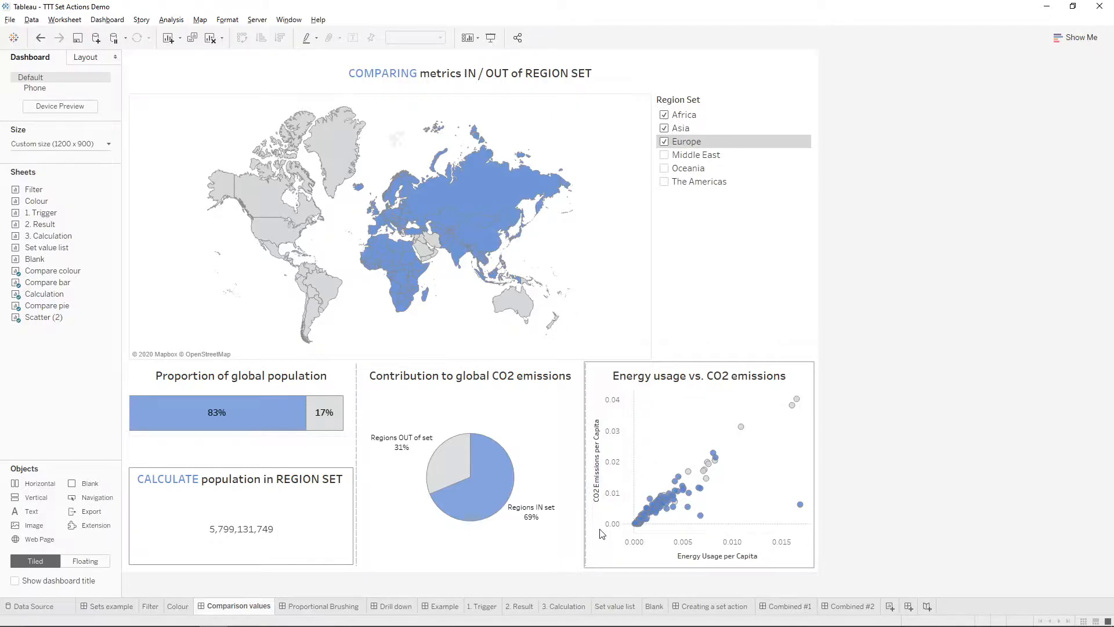
left_click(665, 142)
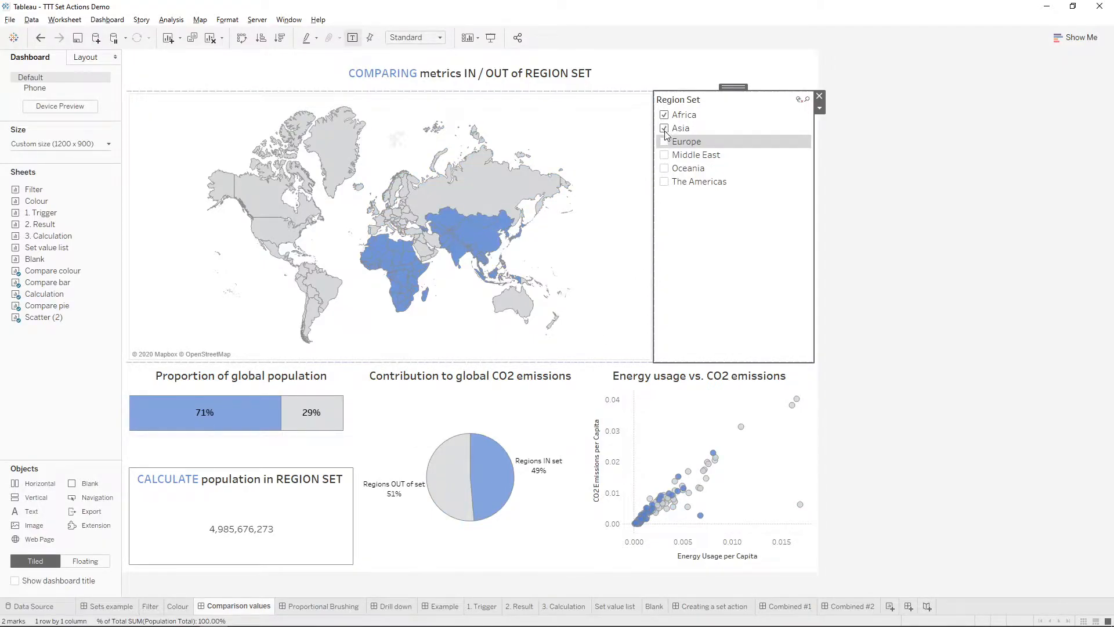
left_click(665, 155)
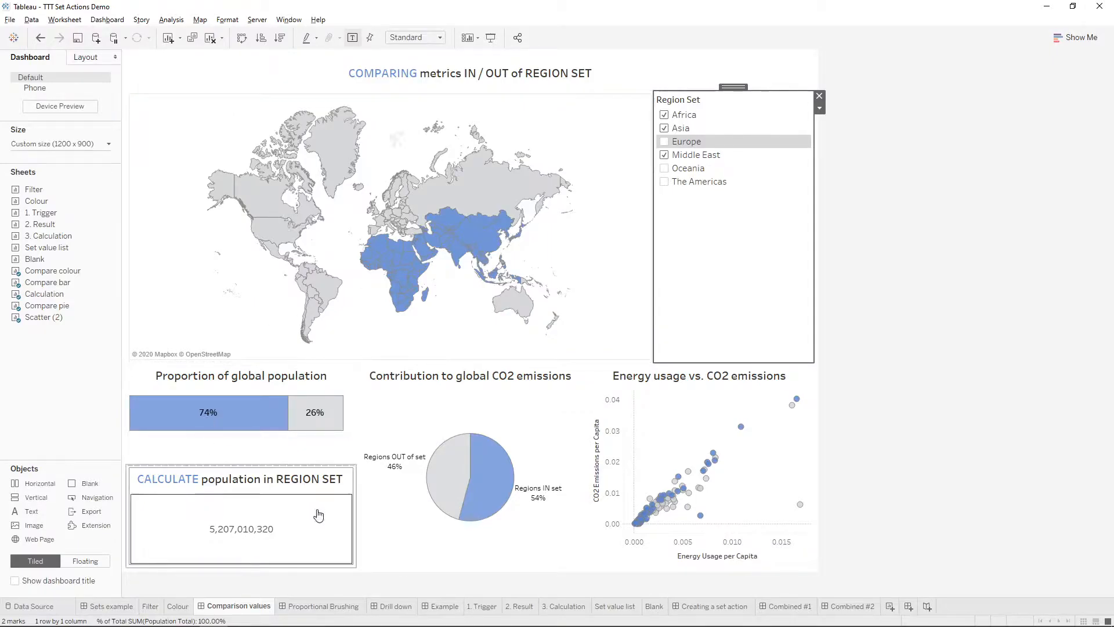
- Open the Calculation sheet from the dashboard and review the formula of the Set population calculated field
left_click(334, 492)
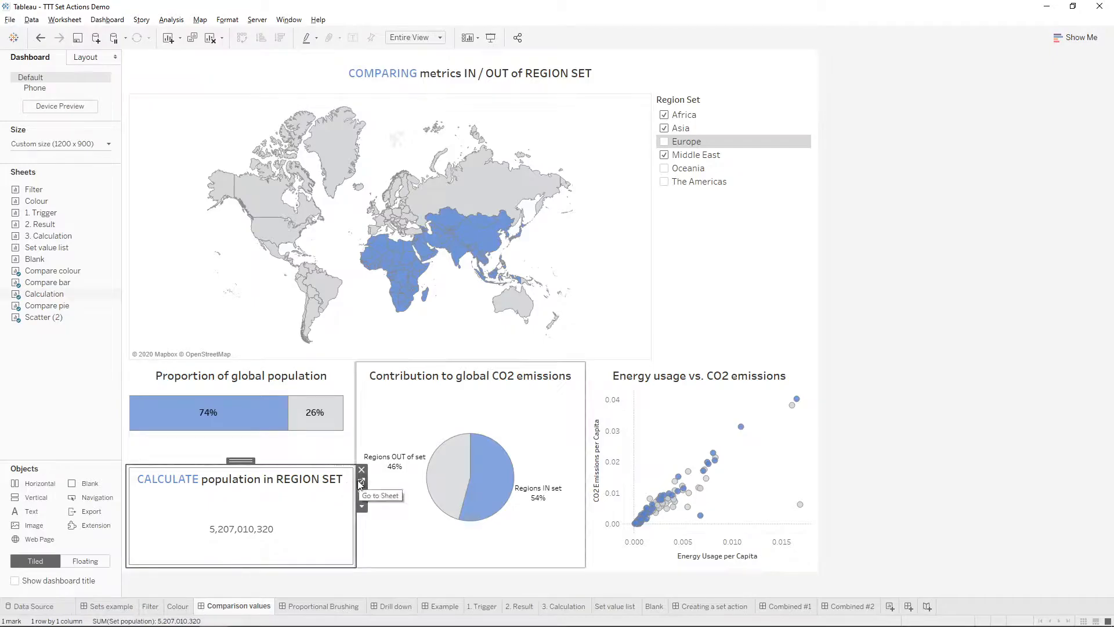
left_click(362, 484)
left_click(41, 412)
scroll(51, 458, "down", 2)
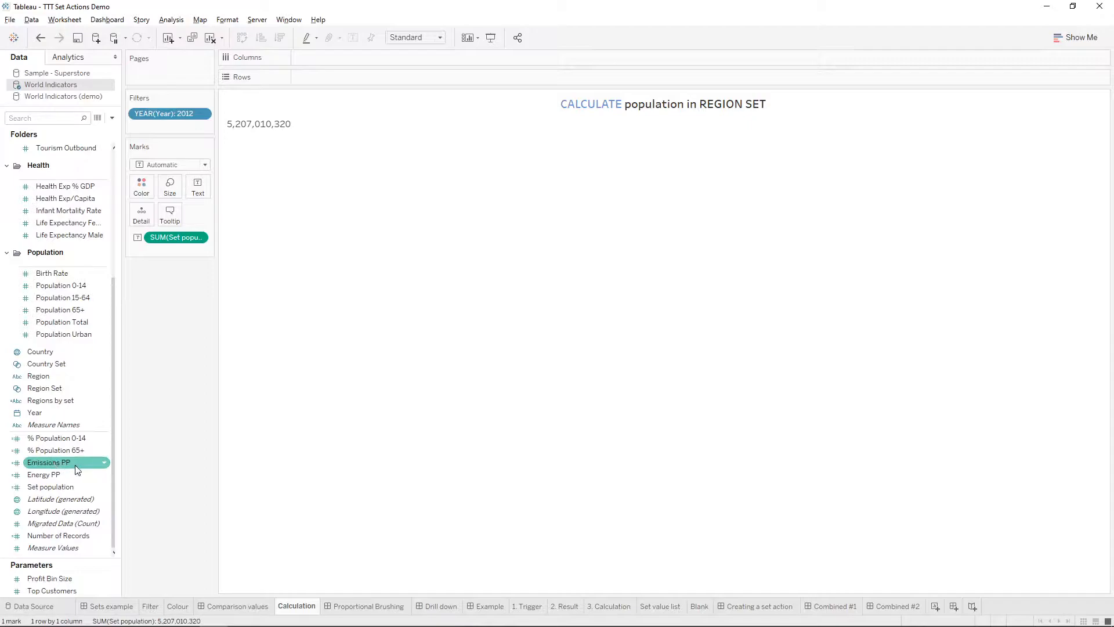
left_click(102, 488)
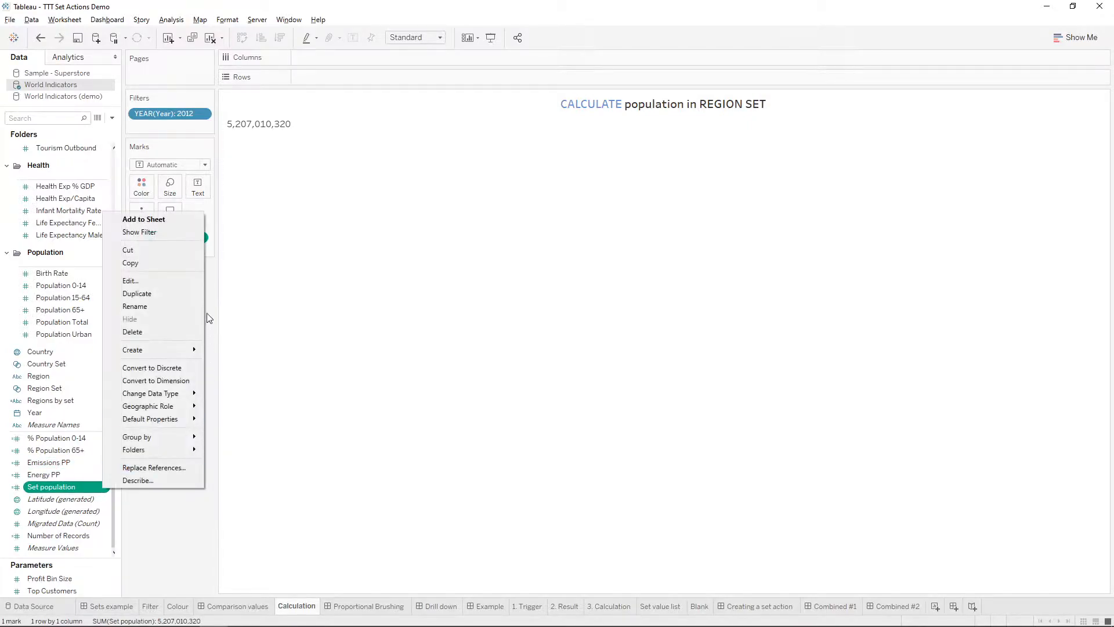
left_click(185, 283)
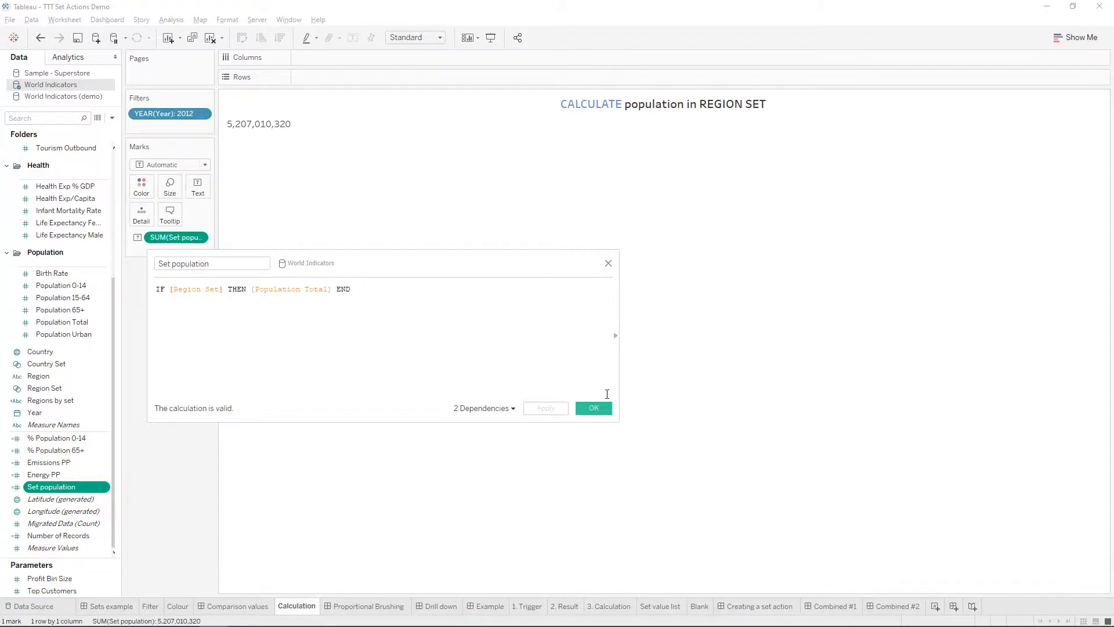
left_click(594, 408)
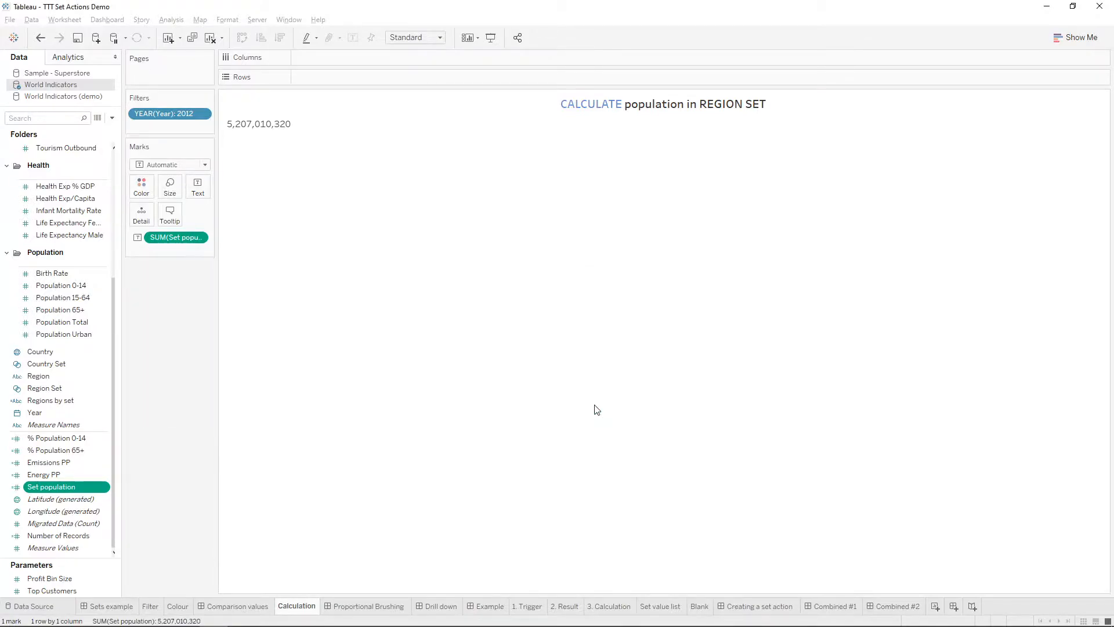
- Open the Proportion of global population sheet from the Comparison values dashboard and add Set population to the bar labels
left_click(231, 607)
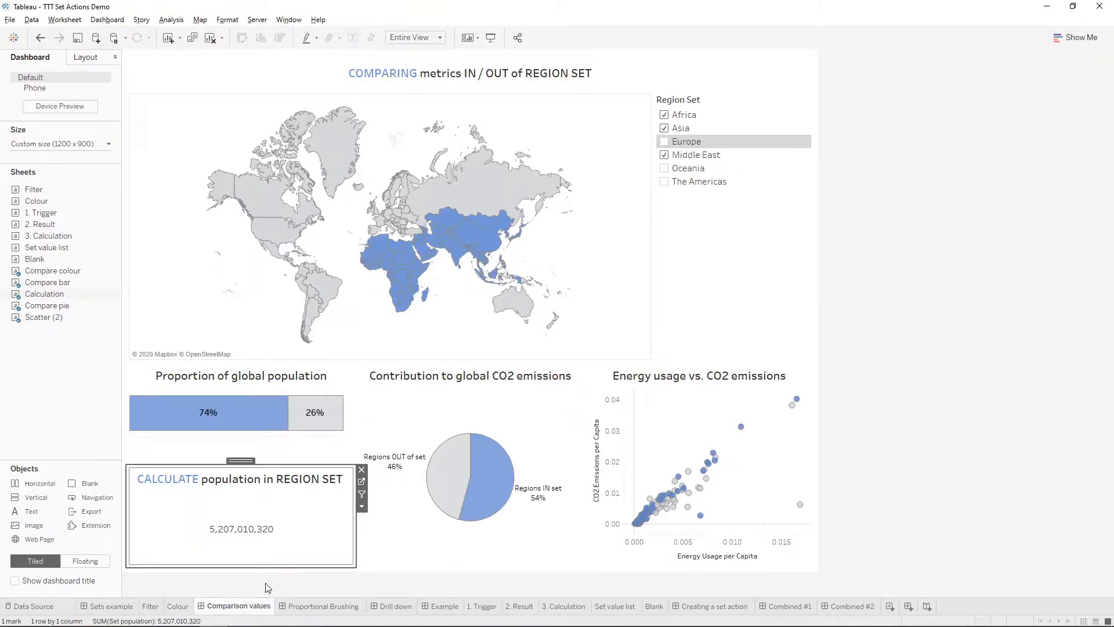
left_click(318, 452)
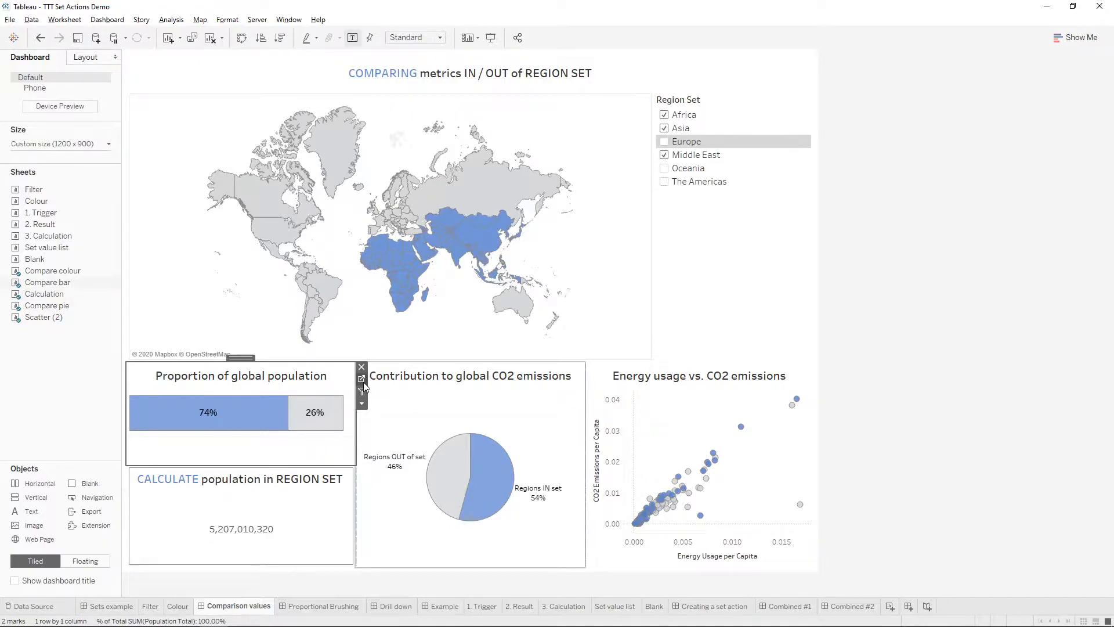
left_click(364, 382)
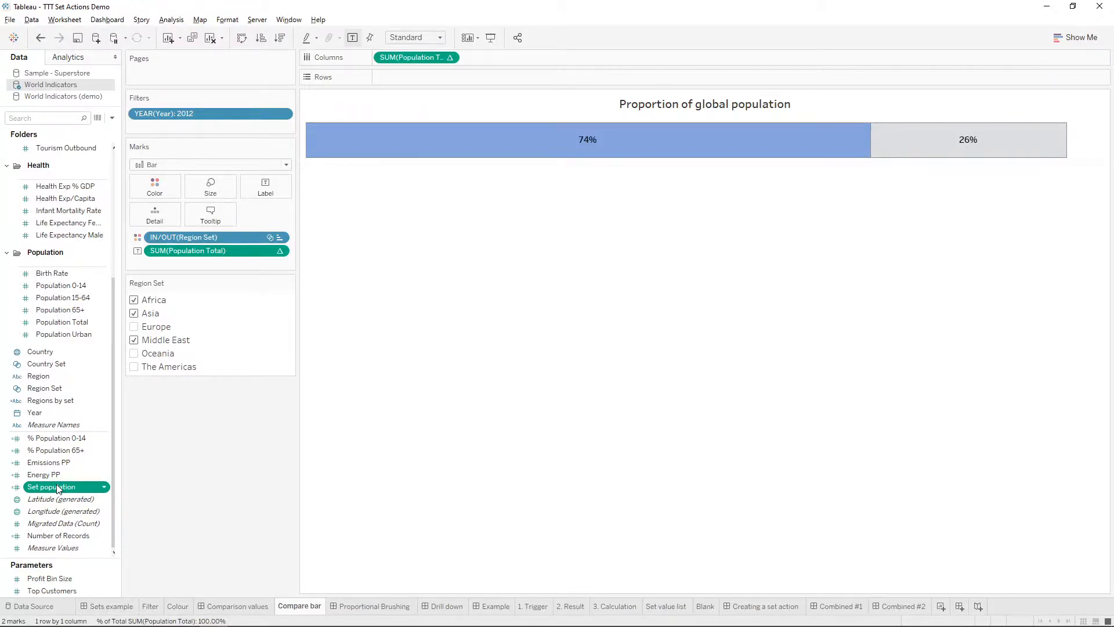
left_click_drag(58, 490, 277, 194)
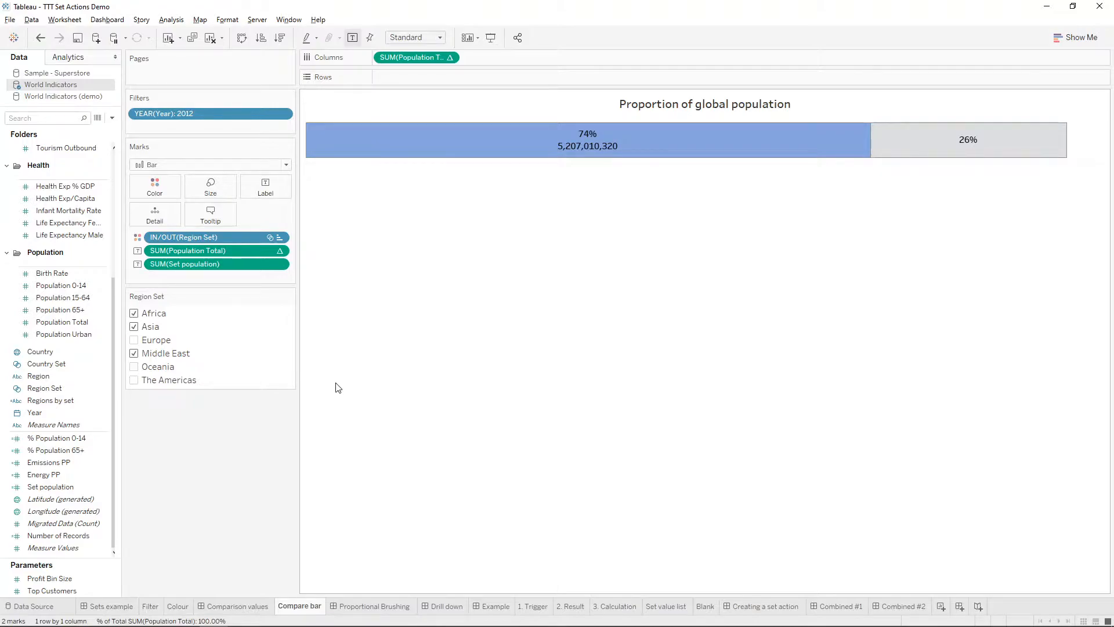
- On the Proportional Brushing dashboard, brush a band of equatorial countries from South America to Indonesia on the map, then clear the selection
left_click(376, 609)
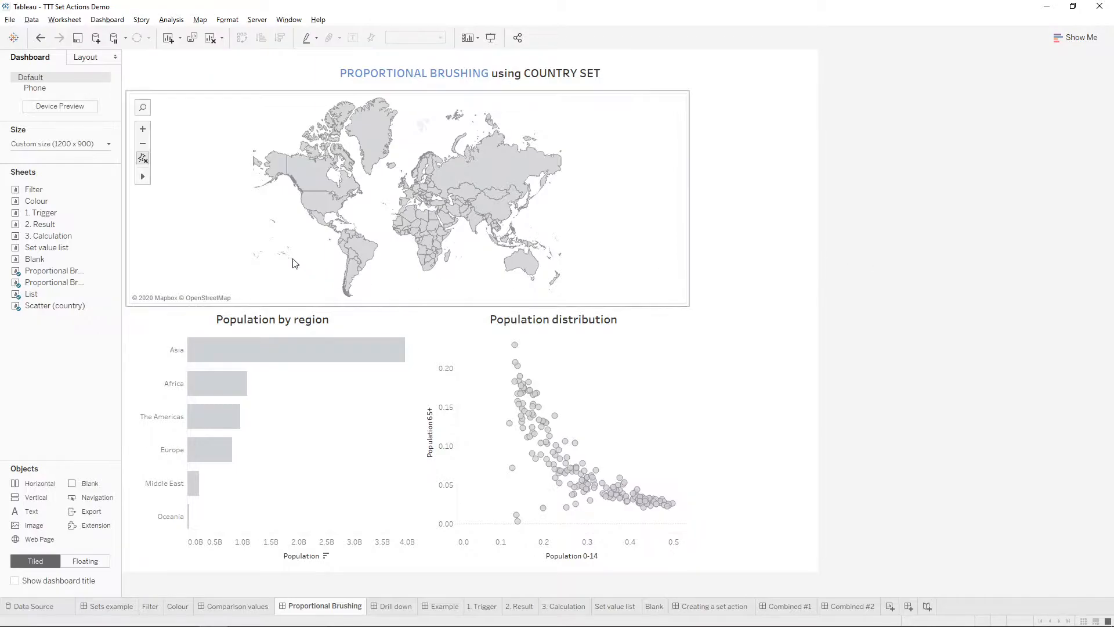
left_click_drag(309, 240, 525, 244)
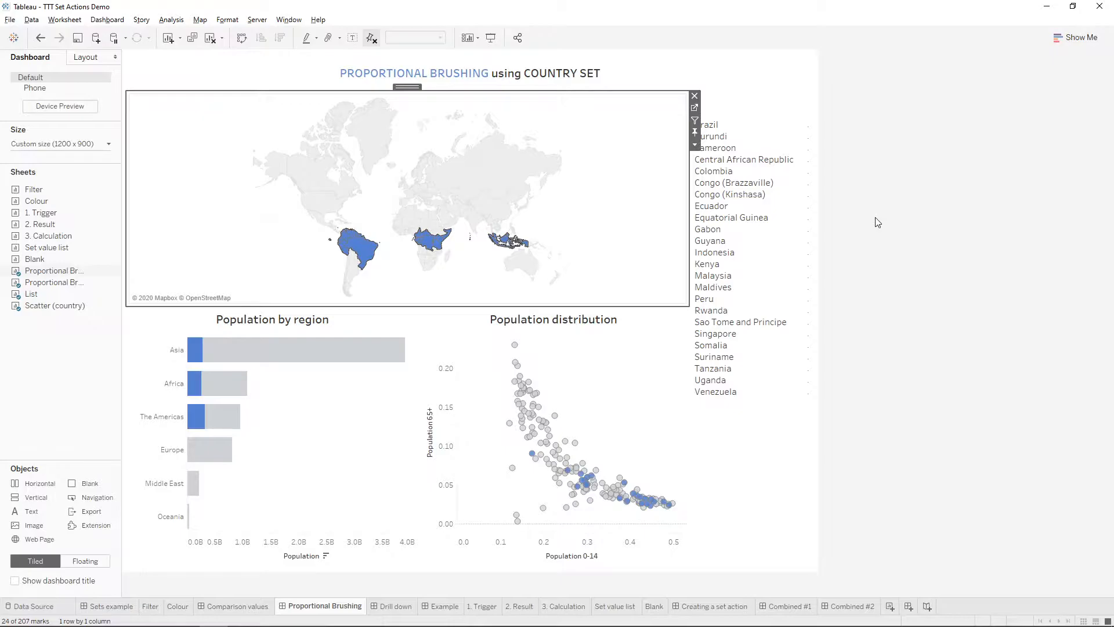
left_click(643, 242)
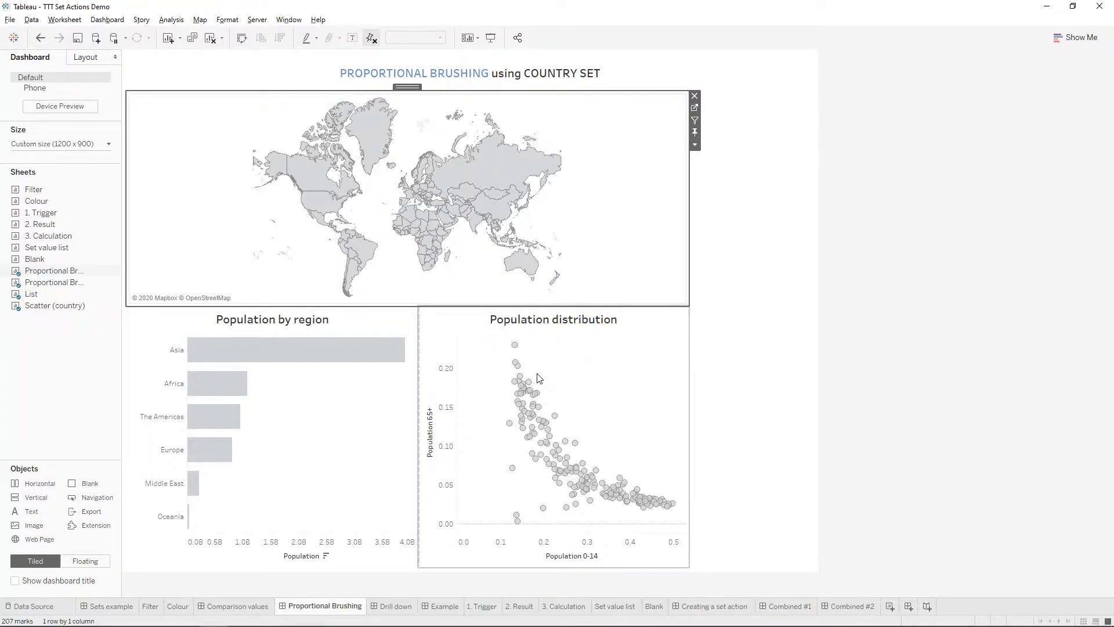
- Brush the points with the highest Population 65+ values in the Population distribution scatter plot, then clear the selection
left_click(497, 339)
left_click_drag(496, 334, 540, 385)
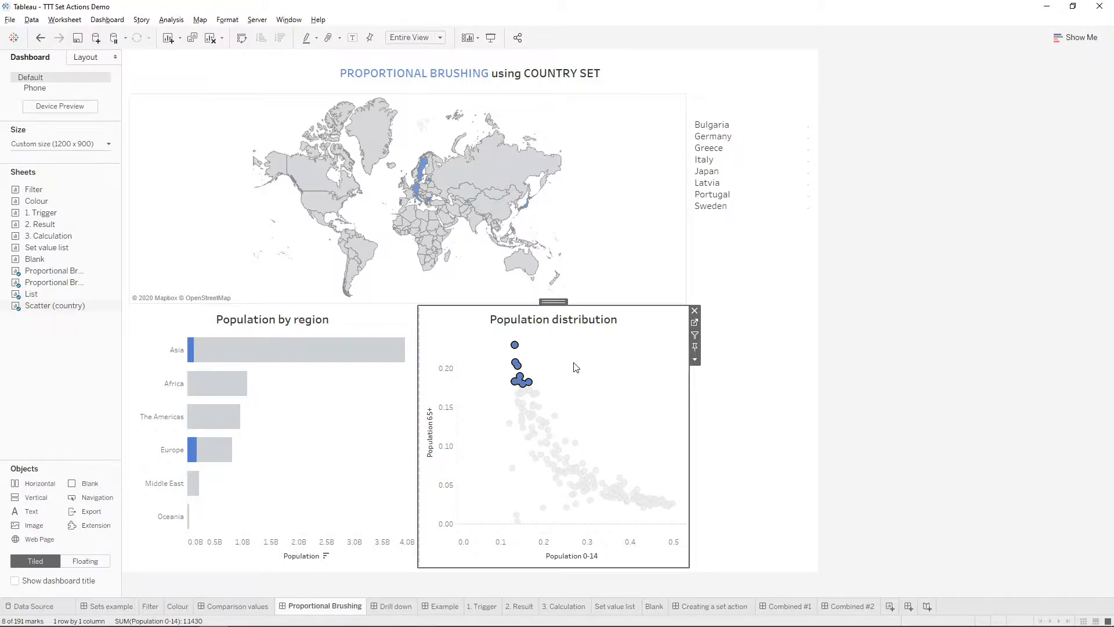
left_click(603, 360)
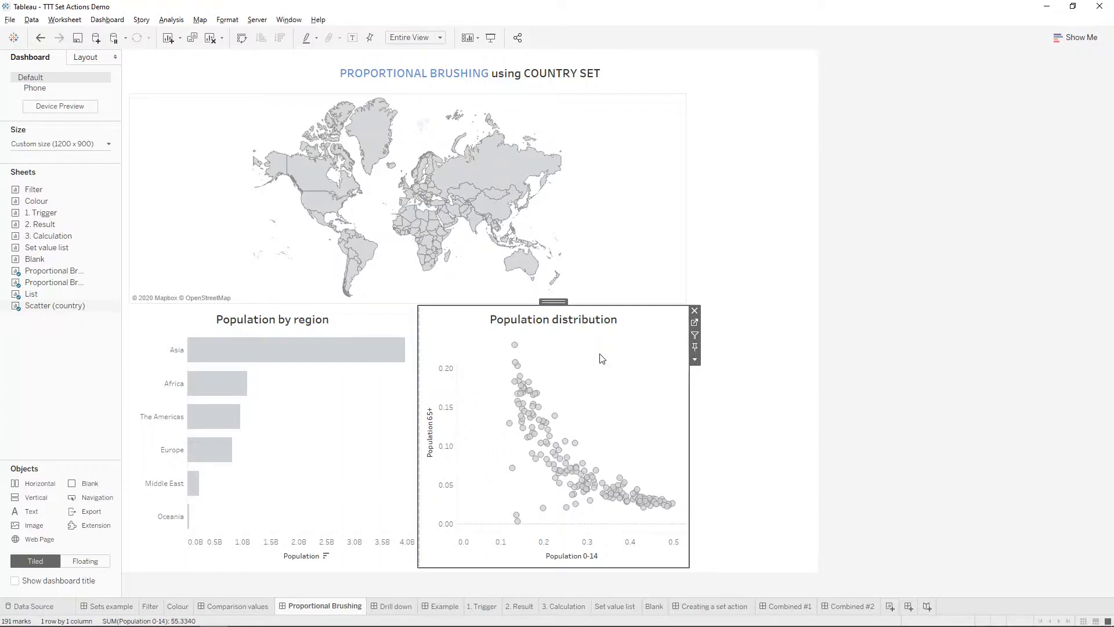
- Open the Drill down dashboard and try drilling into the Furniture row of the table
left_click(407, 606)
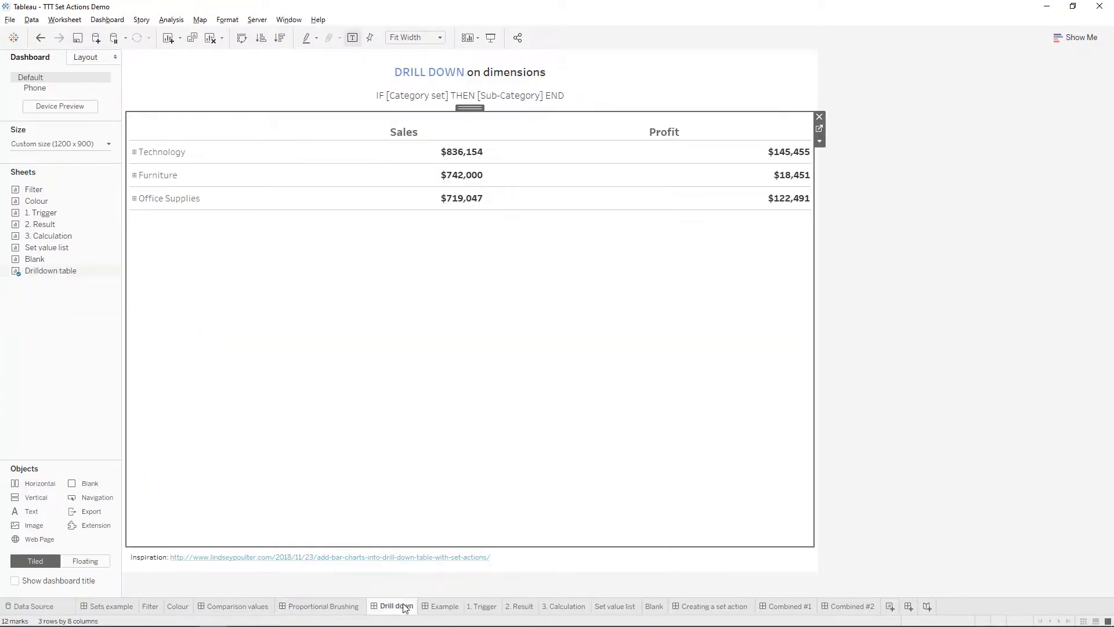
left_click(940, 371)
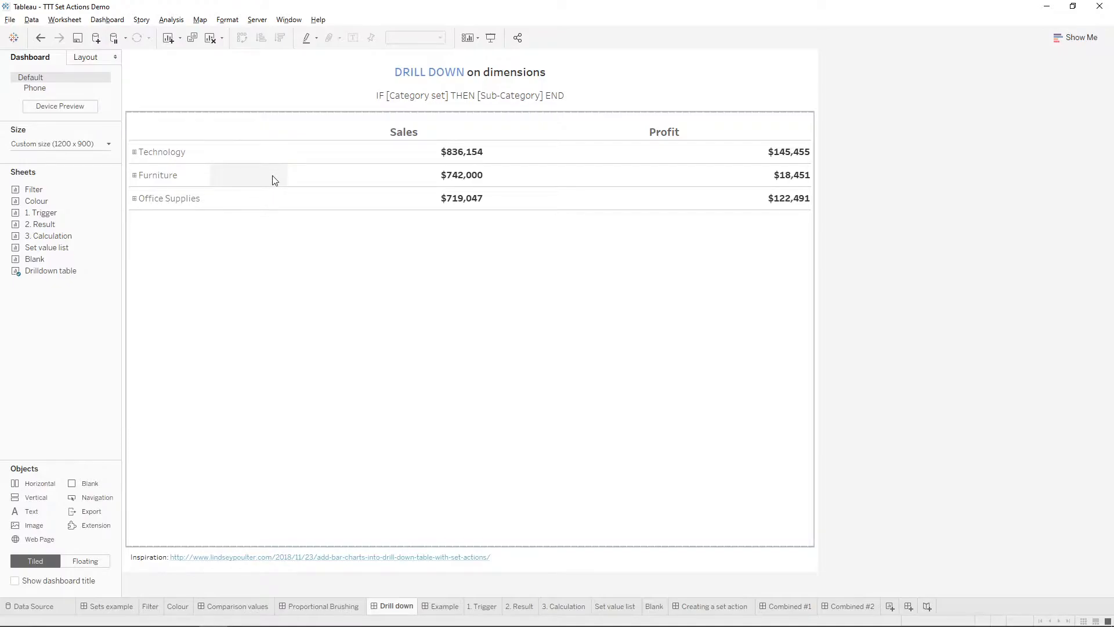
left_click(227, 178)
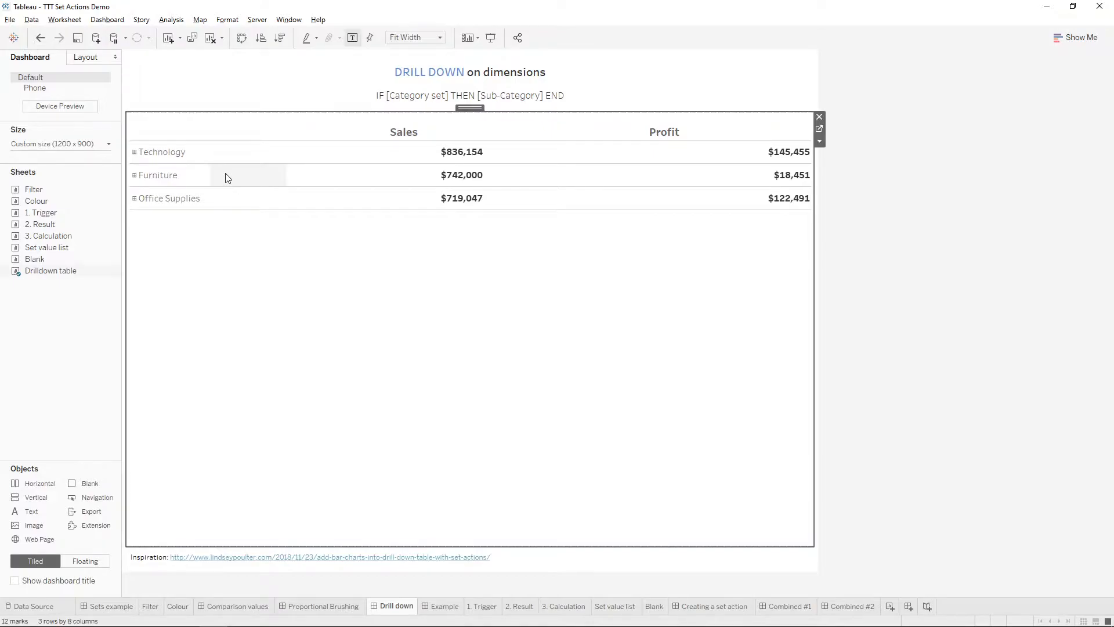
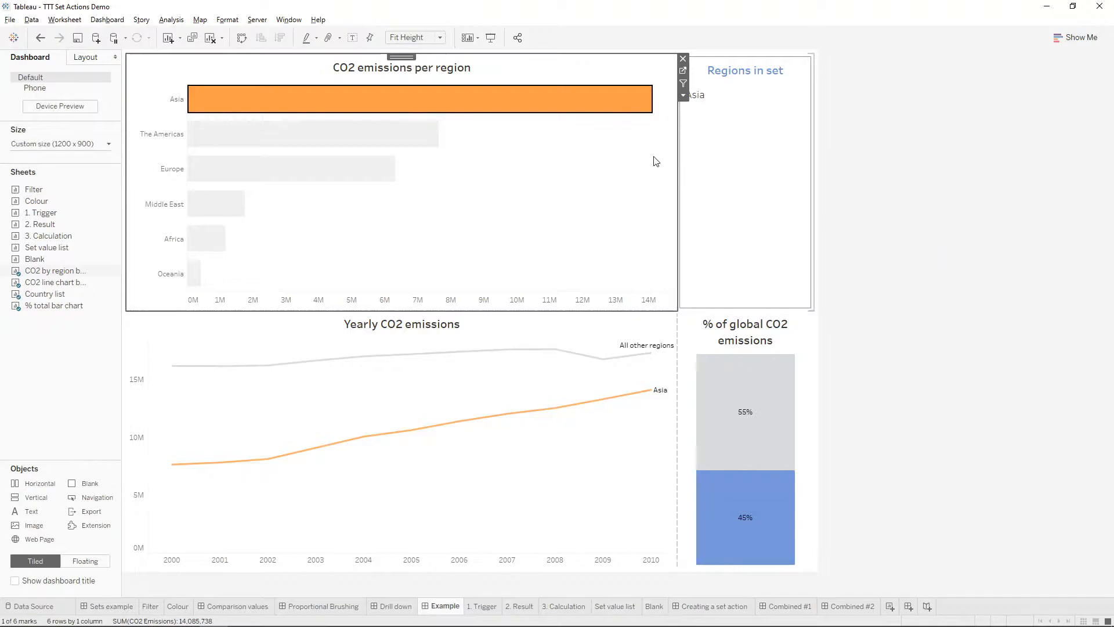
- On the 1. Trigger sheet, start a new set from the Region field of World Indicators (demo) and name it Region set
mouse_move(607, 121)
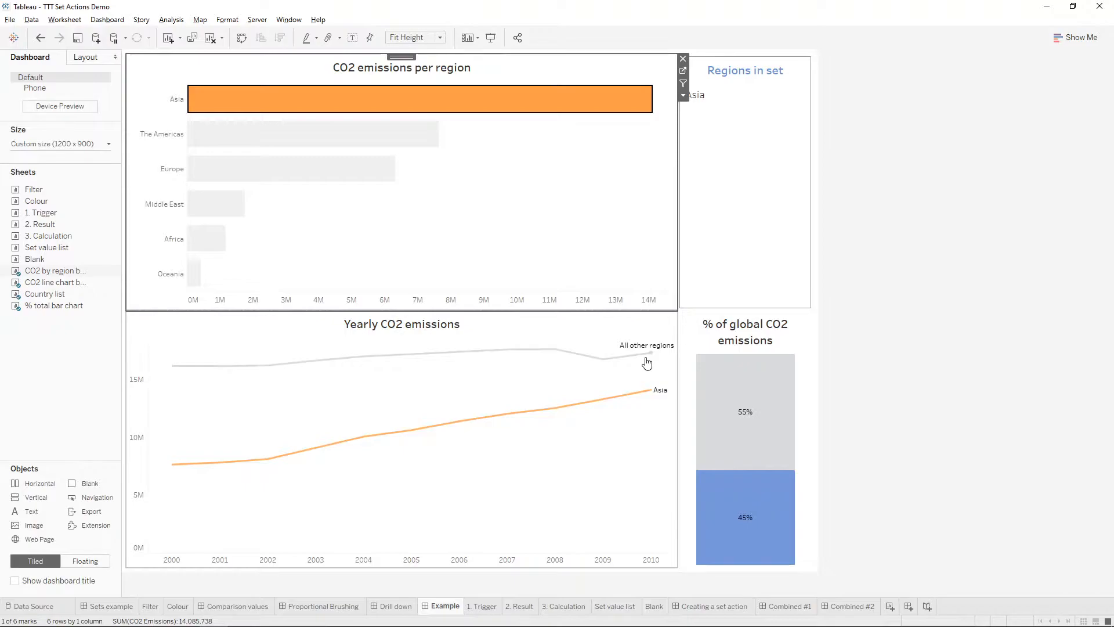
left_click(486, 607)
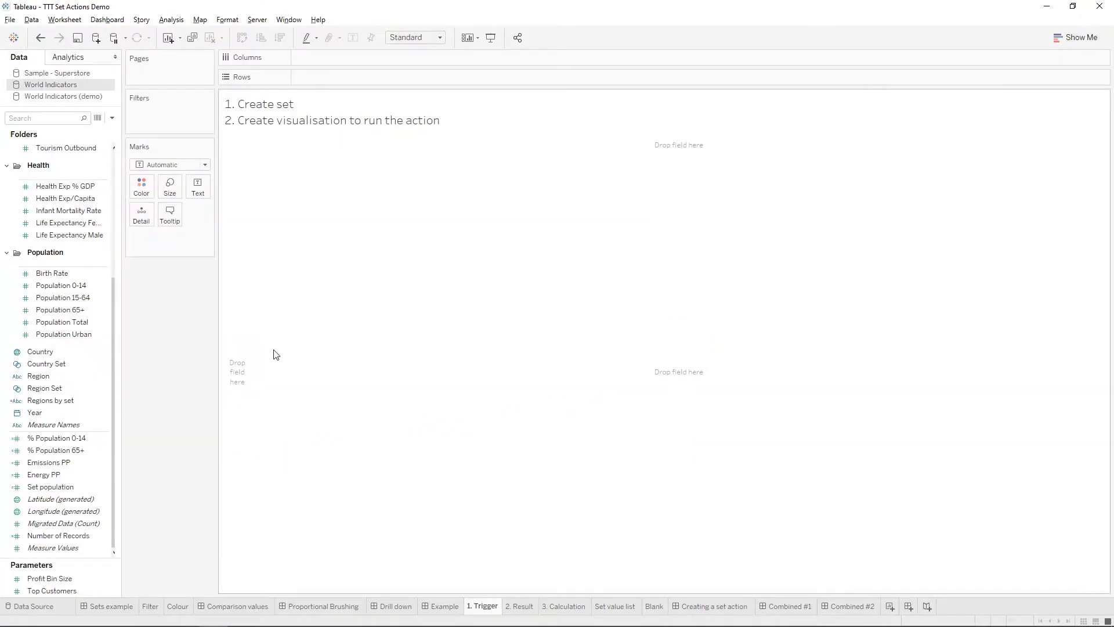
left_click(80, 99)
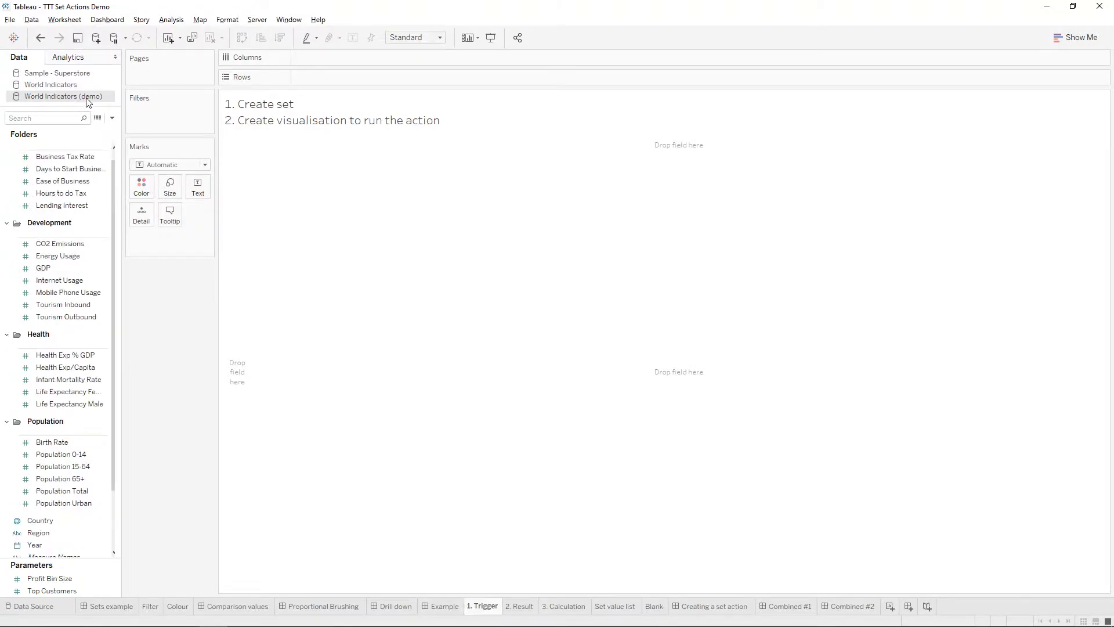
scroll(68, 297, "down", 2)
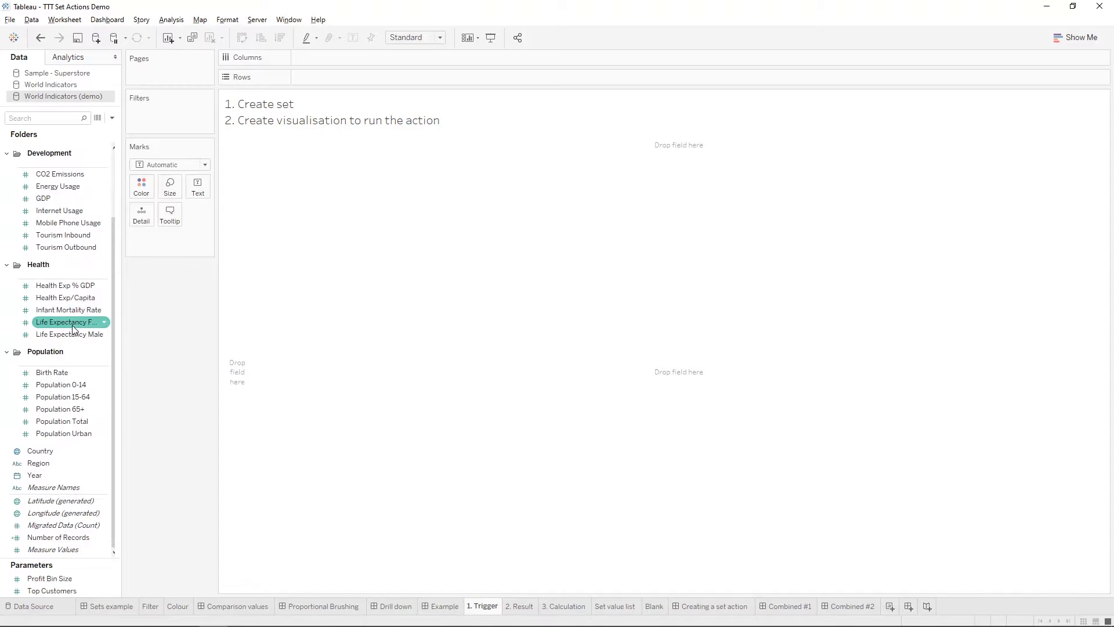
right_click(47, 469)
mouse_move(127, 314)
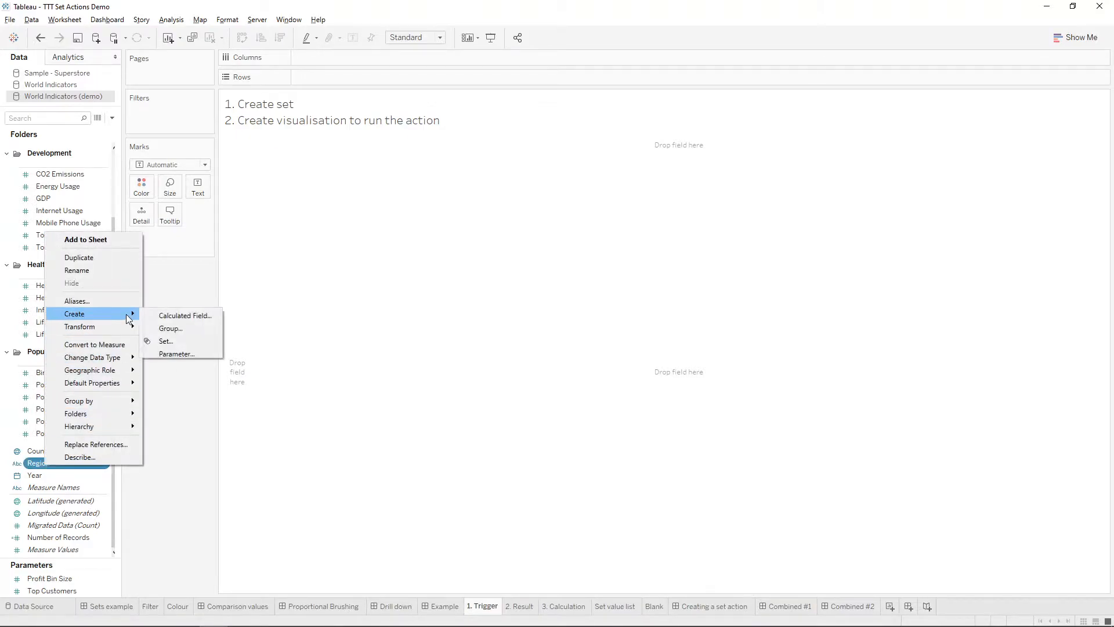
left_click(167, 341)
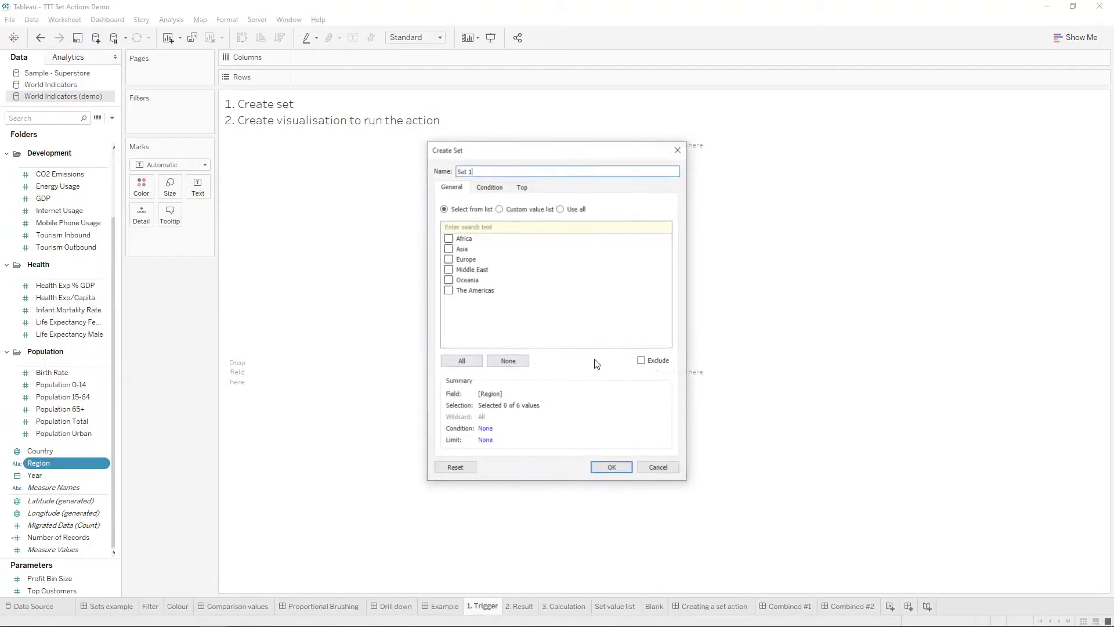
key("ctrl+a")
type("R")
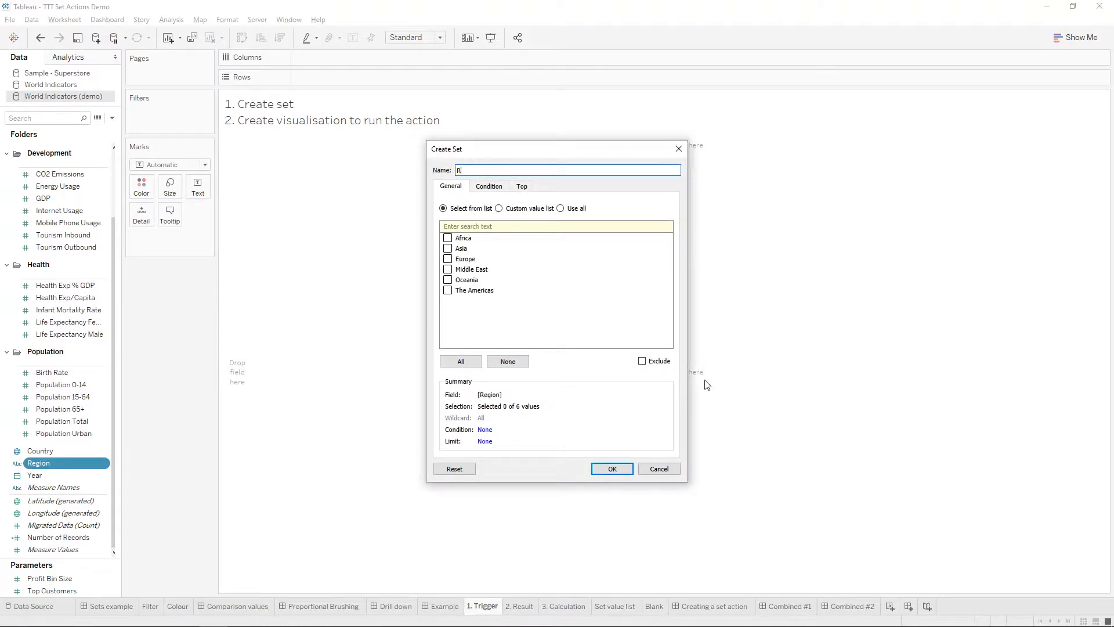
type("egion set")
- Review the Condition and Top options of the new set, then include Africa as its member and create the set
left_click(494, 187)
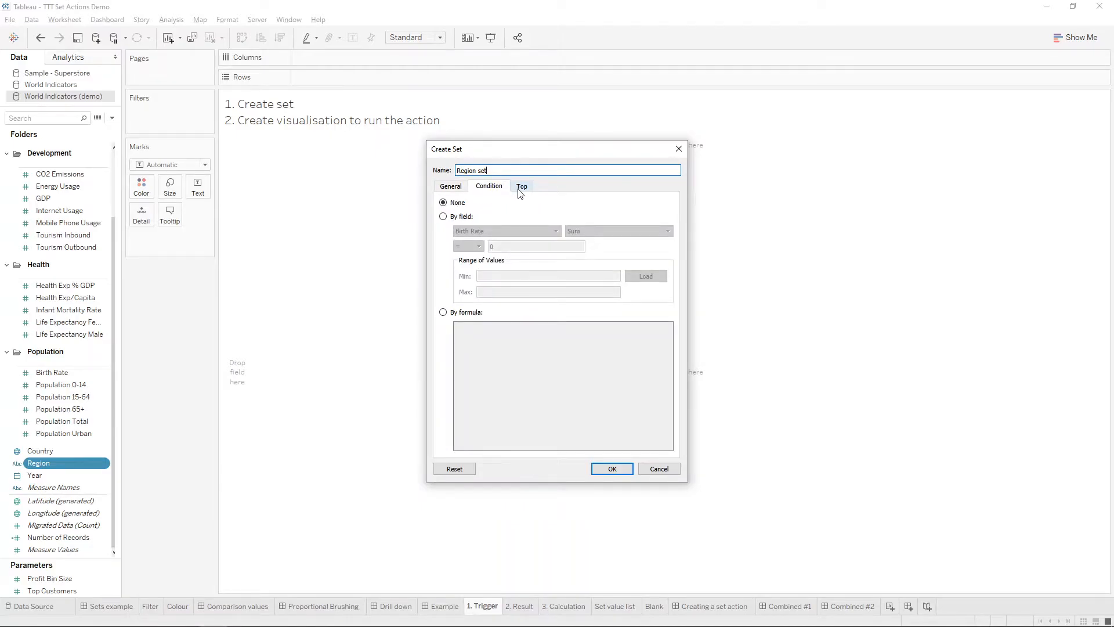
left_click(521, 191)
left_click(489, 189)
left_click(444, 191)
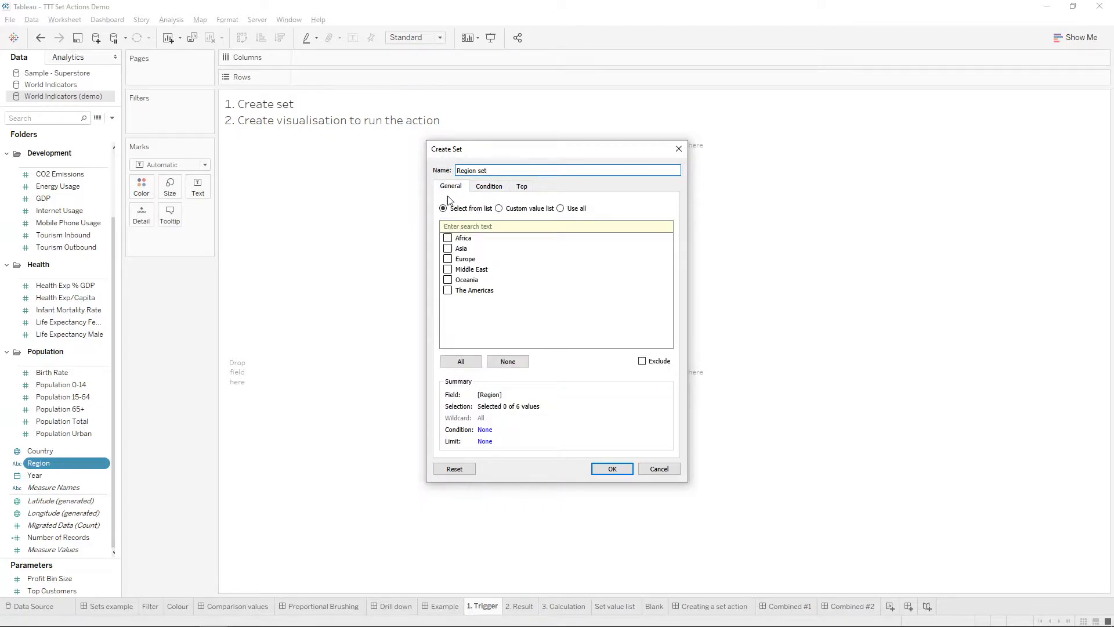
left_click(448, 238)
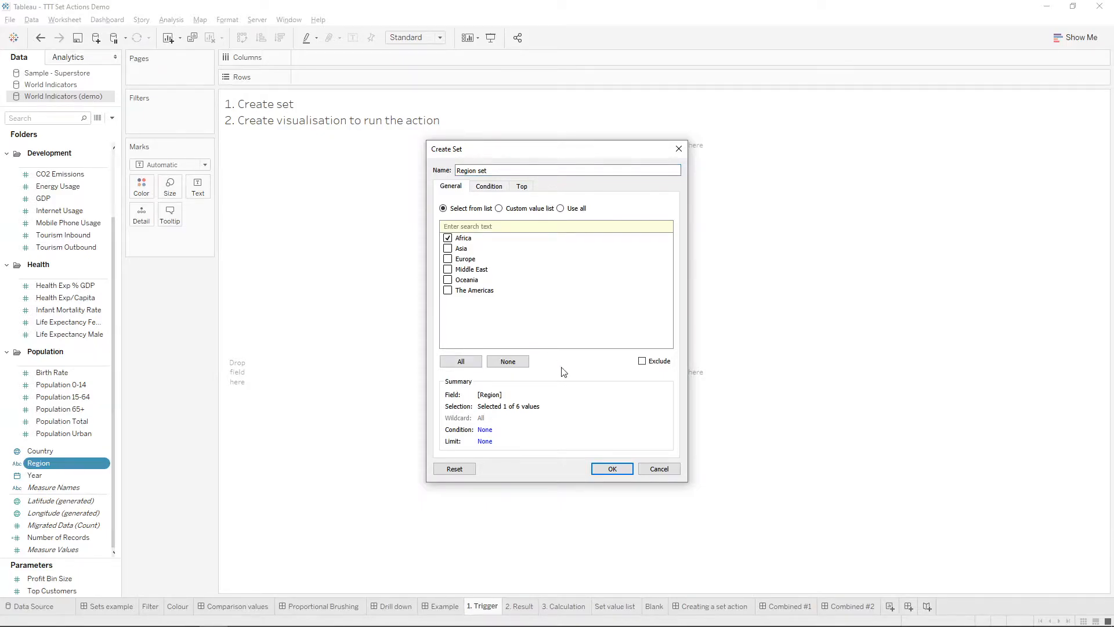
left_click(612, 469)
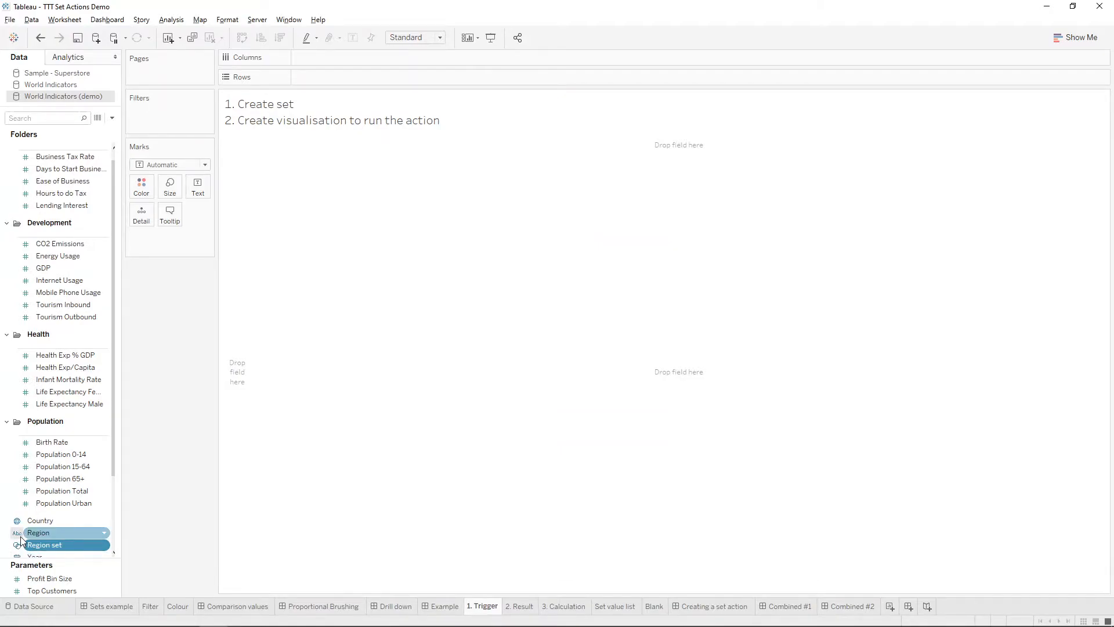
- Build a bar chart with Region on rows and CO2 Emissions on columns, sorted in descending order
scroll(61, 447, "down", 1)
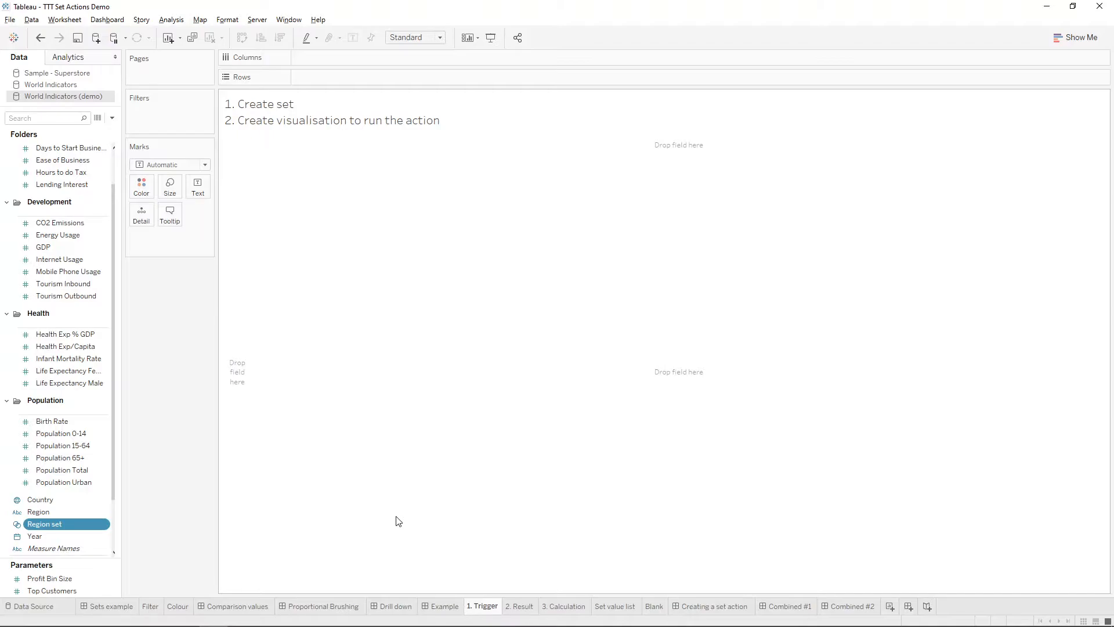
left_click(61, 514)
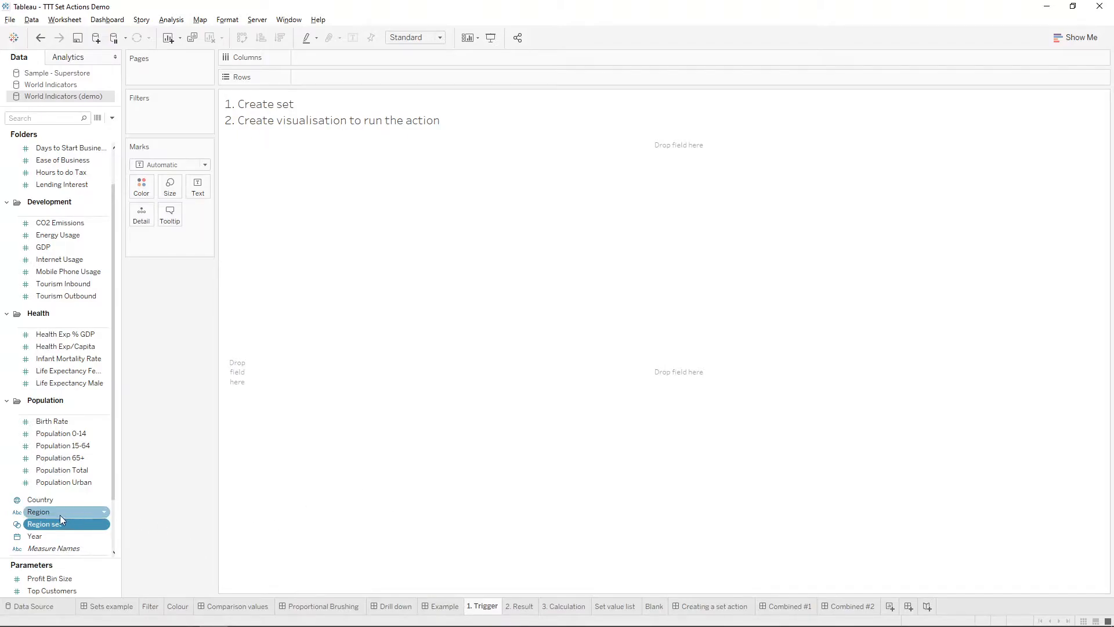
left_click_drag(52, 510, 355, 72)
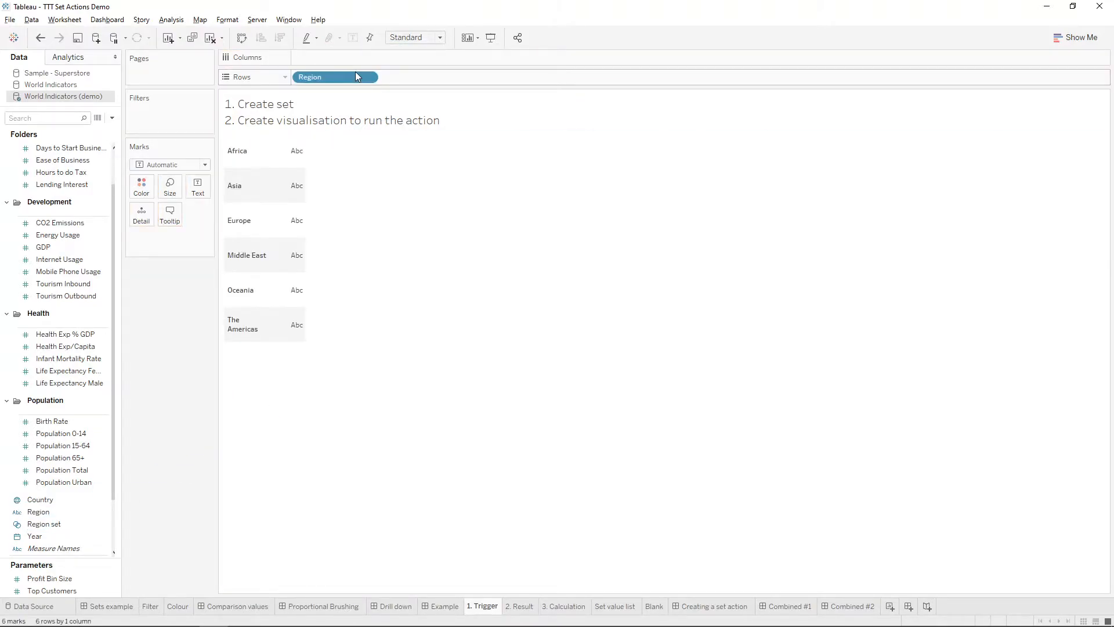
left_click(60, 224)
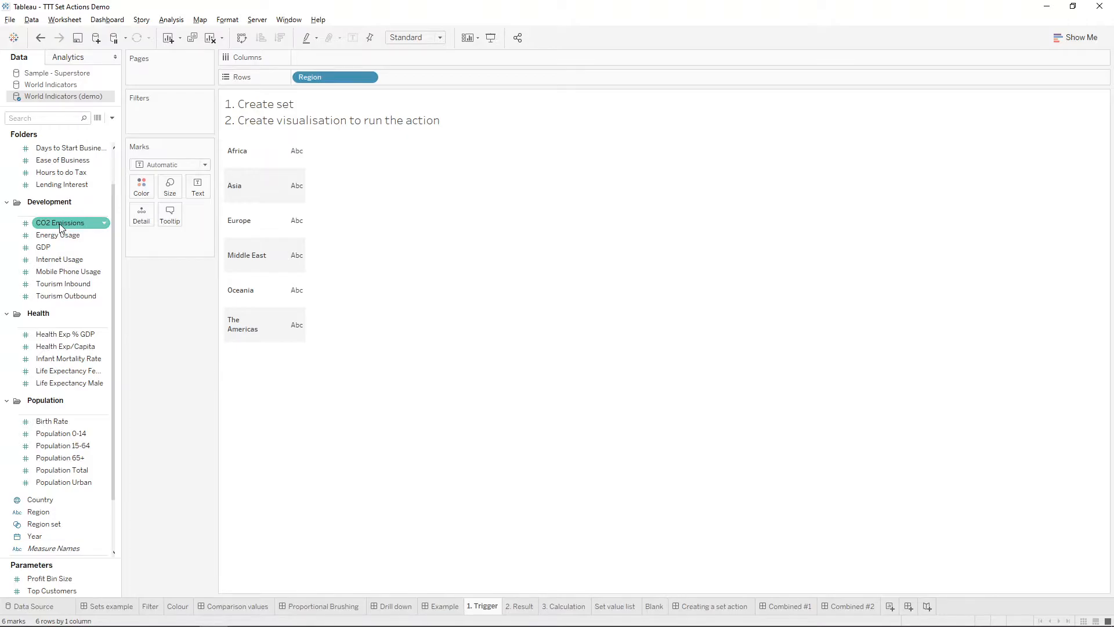
left_click_drag(60, 226, 357, 57)
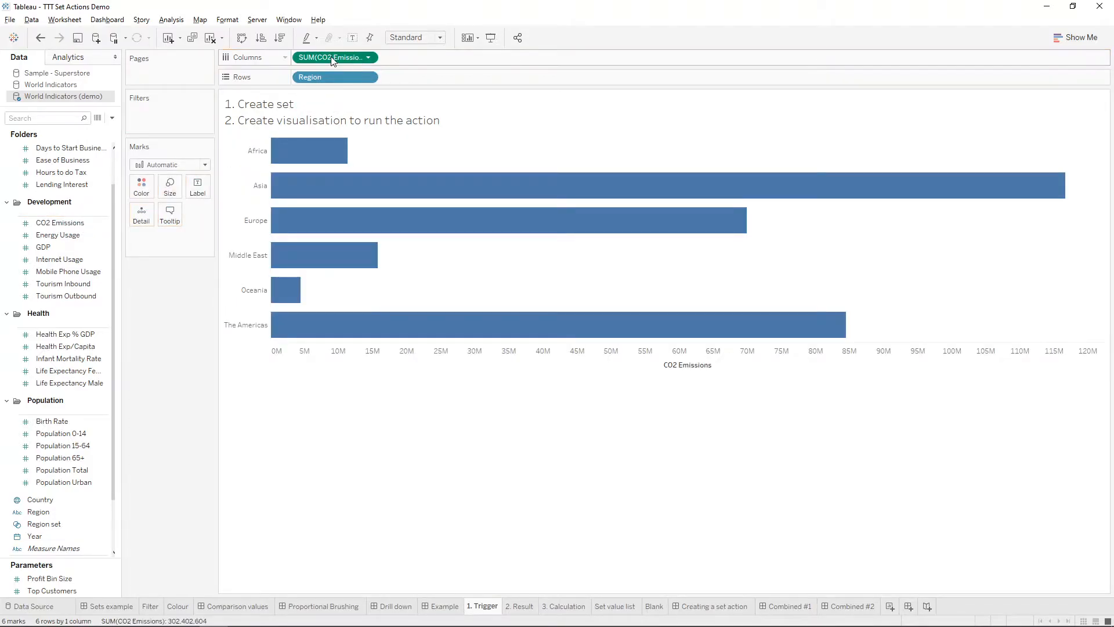
left_click(283, 40)
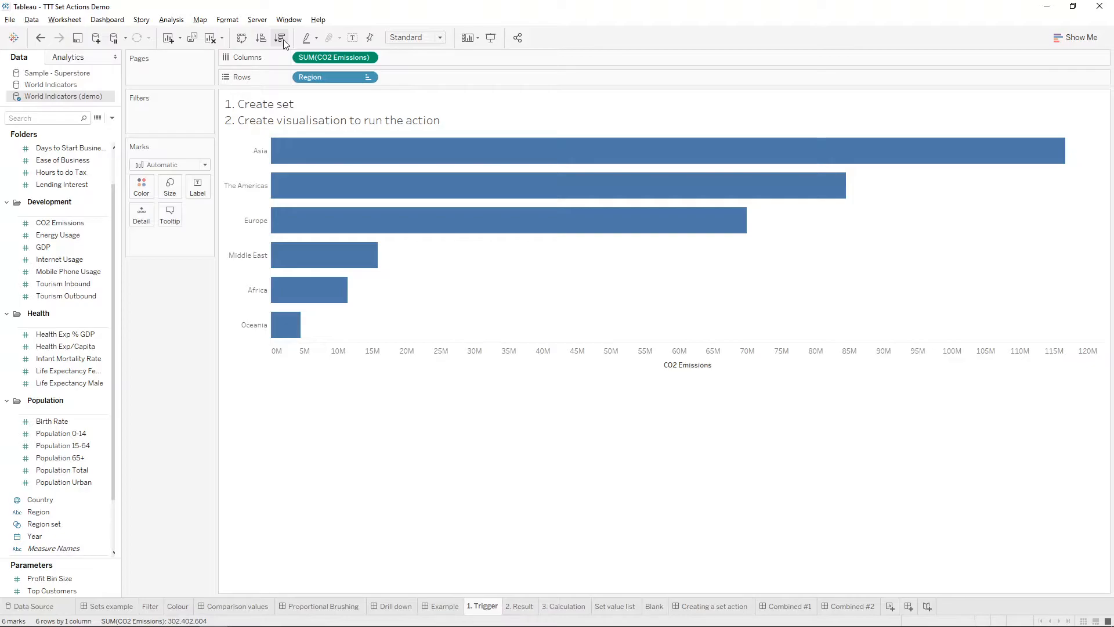
- On the 2. Result sheet, place CO2 Emissions on rows and show it as Percent of Total
left_click(517, 609)
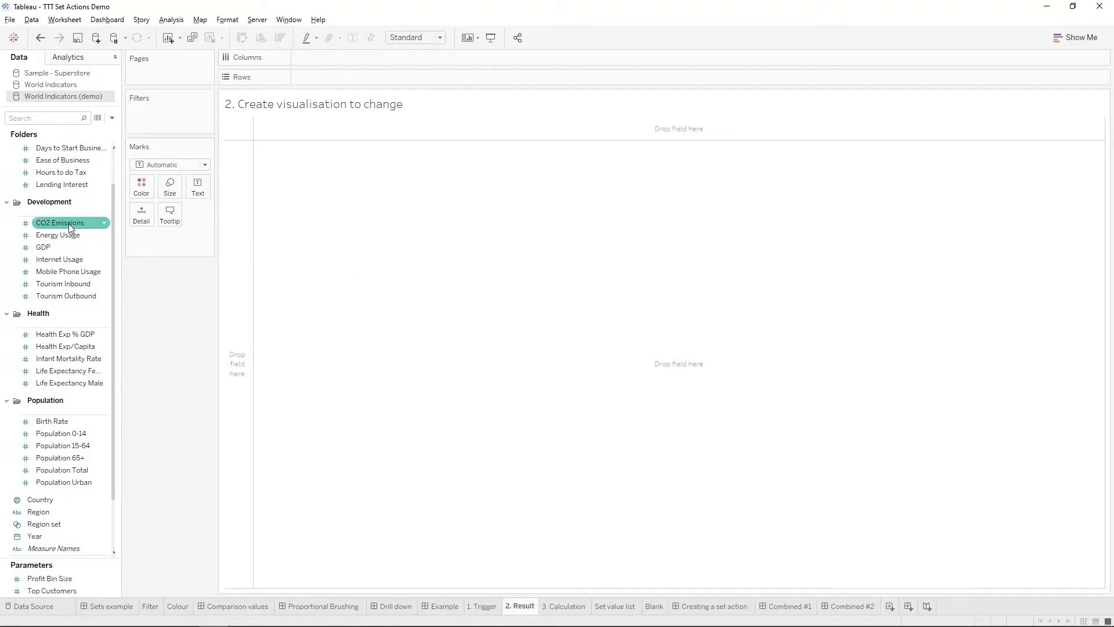
left_click_drag(69, 224, 350, 79)
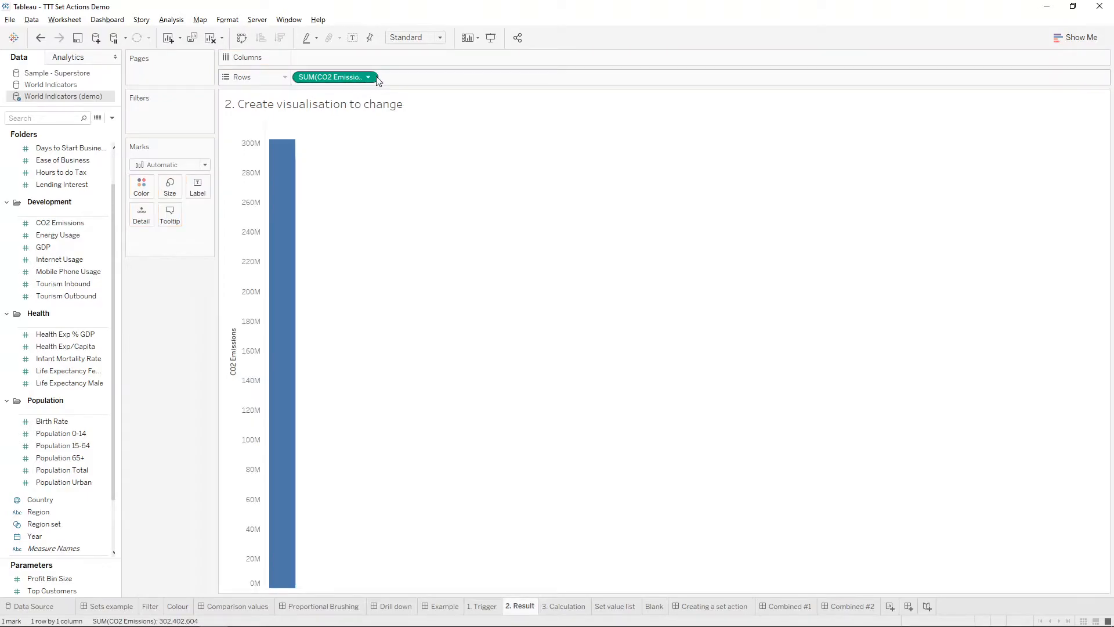
left_click(369, 78)
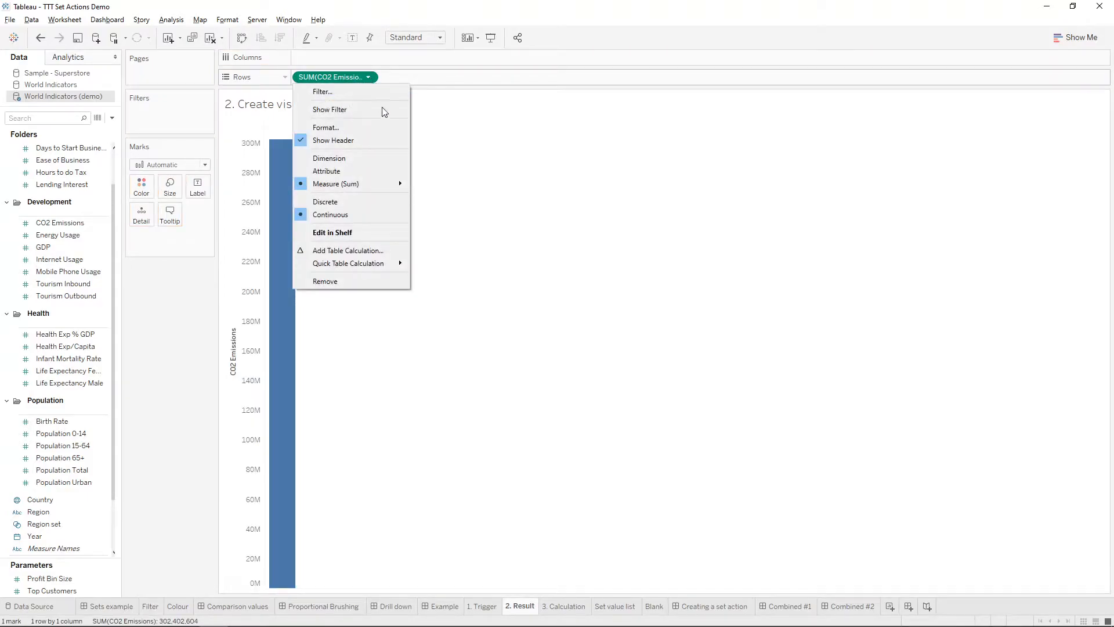
mouse_move(399, 266)
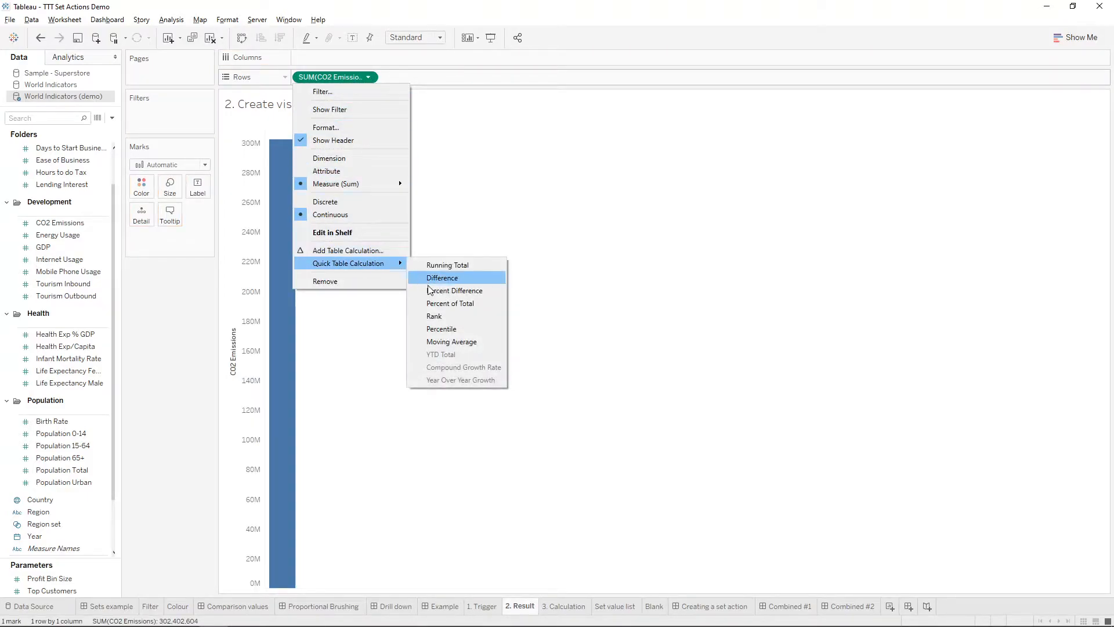
left_click(447, 304)
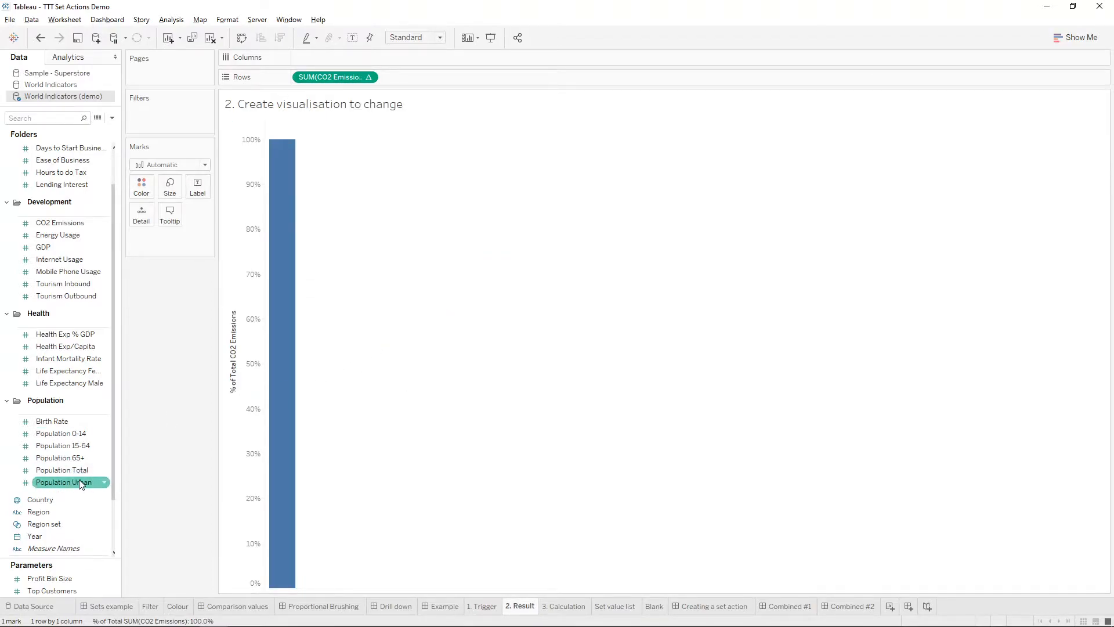
- Colour the stacked bar by Region set and label it with the percent of total CO2 Emissions
scroll(75, 485, "down", 1)
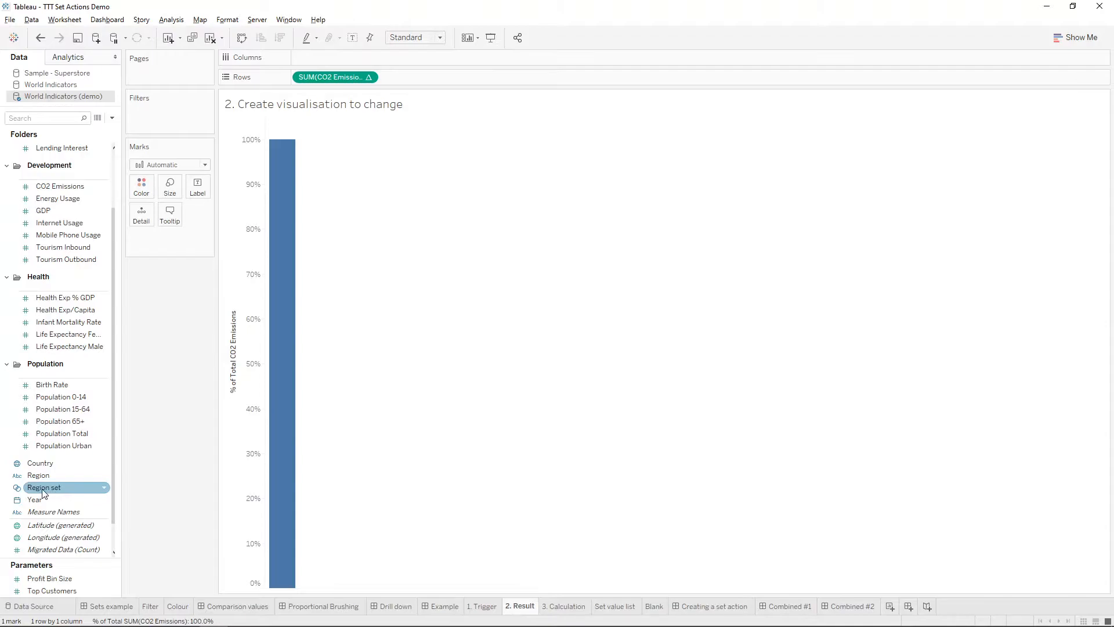
left_click_drag(42, 492, 145, 199)
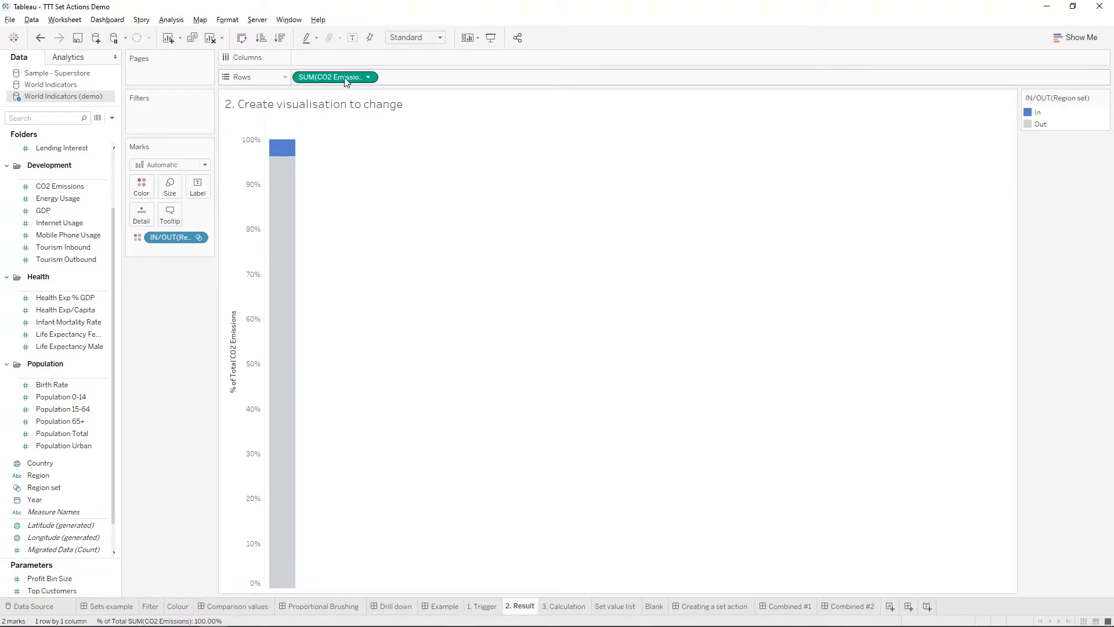
left_click_drag(323, 78, 208, 193)
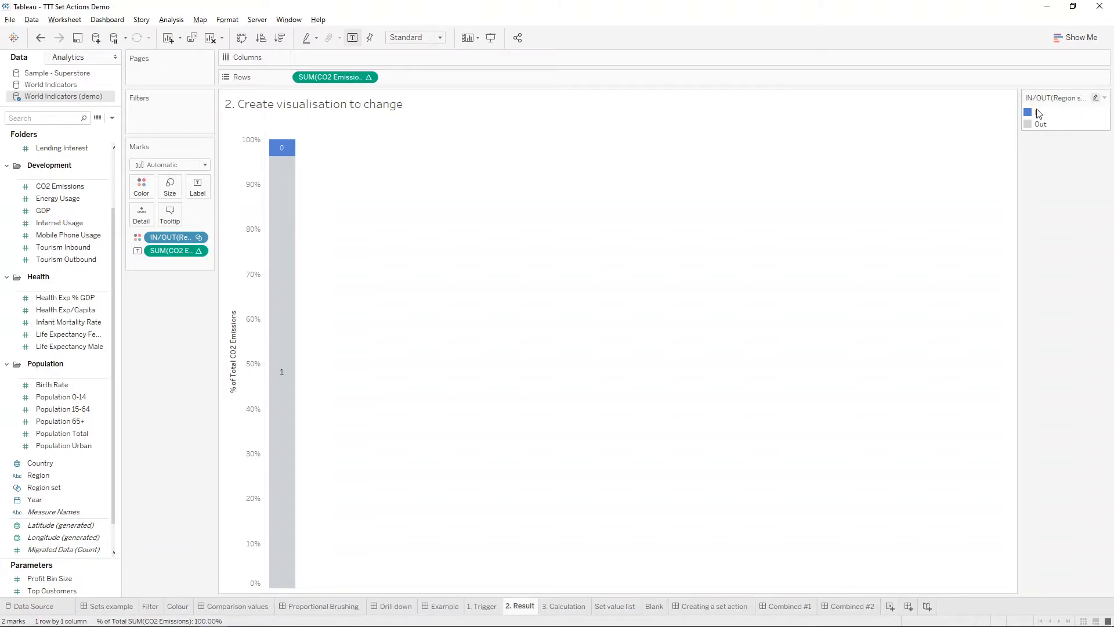
- Format the CO2 Emissions label numbers with two decimal places and reorder the Region set legend so Out comes before In
left_click(199, 252)
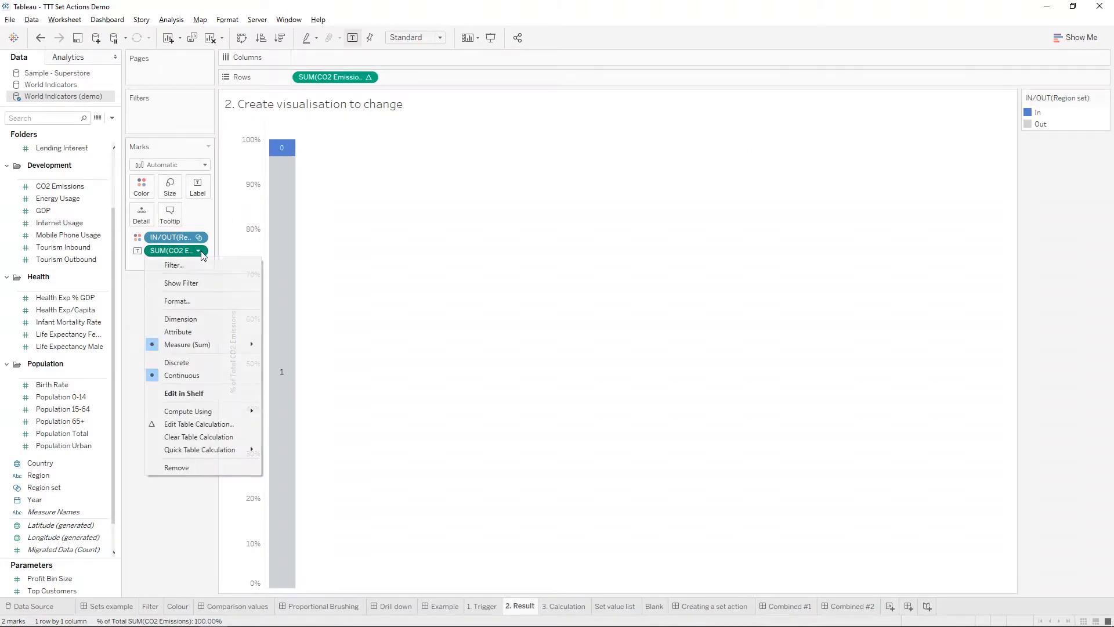
left_click(194, 301)
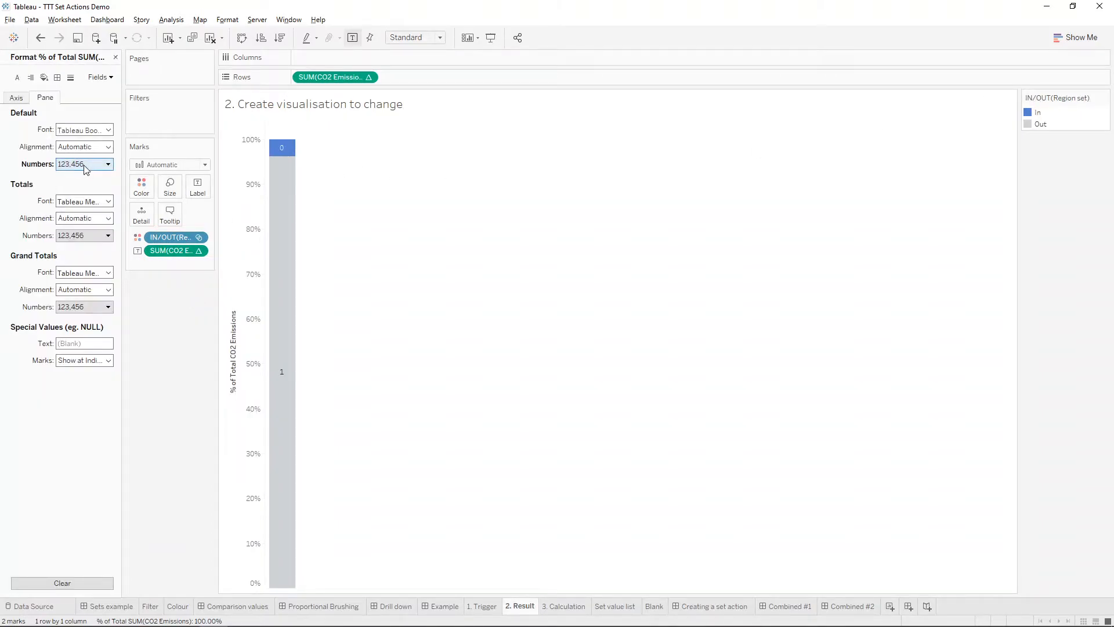
left_click(89, 165)
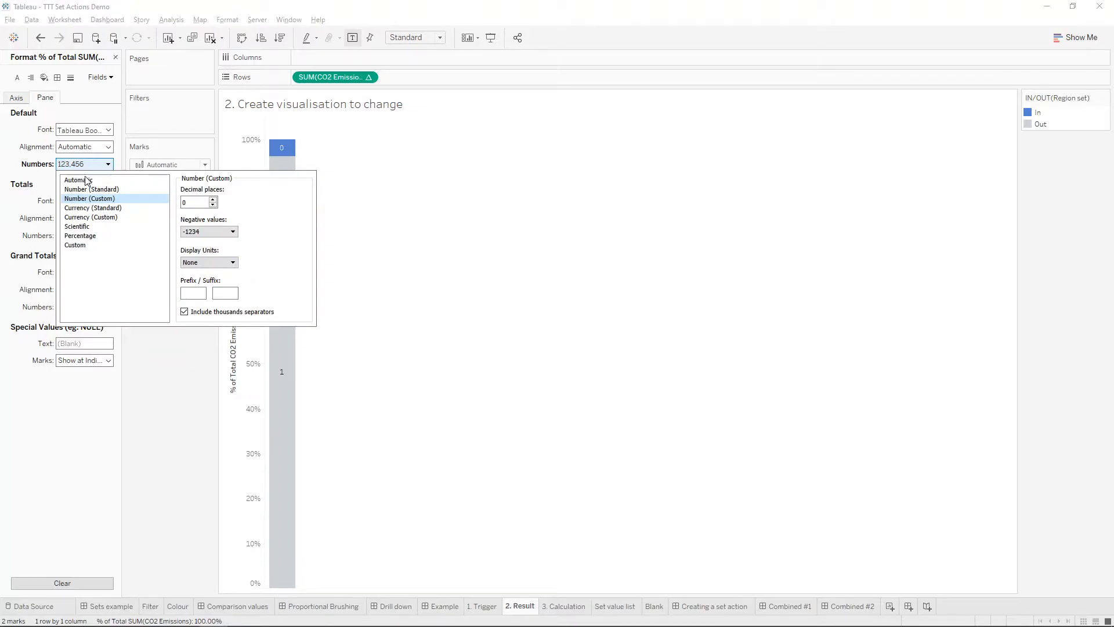
left_click(213, 199)
left_click(213, 199)
left_click_drag(1038, 113, 1044, 130)
left_click(1062, 152)
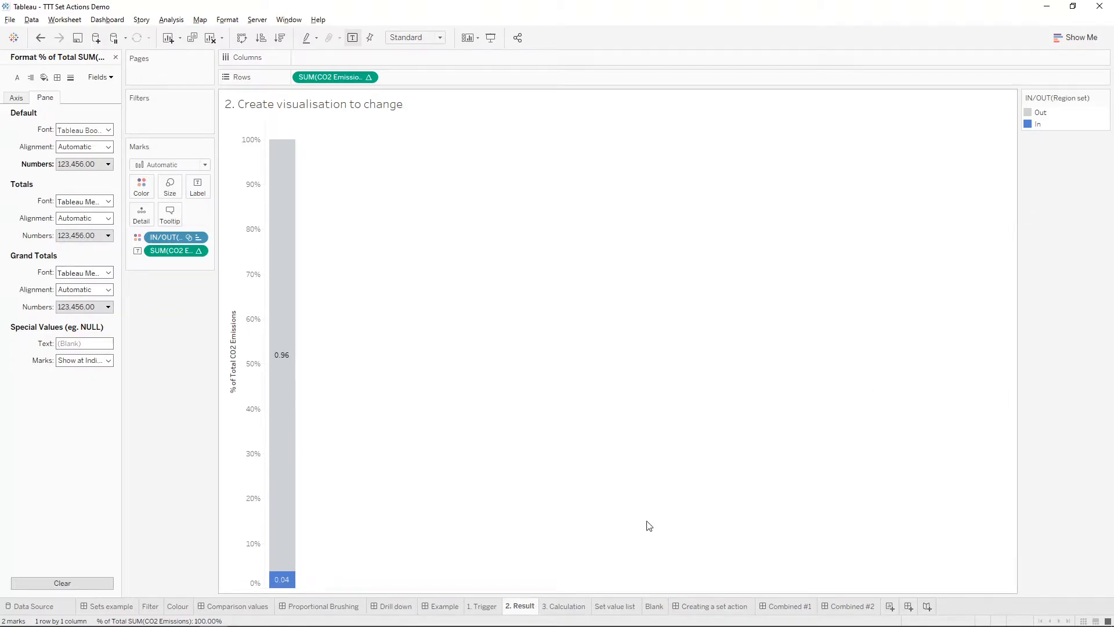
- On the 3. Calculation sheet, create a calculated field named Regions in set classification
left_click(563, 605)
left_click(115, 57)
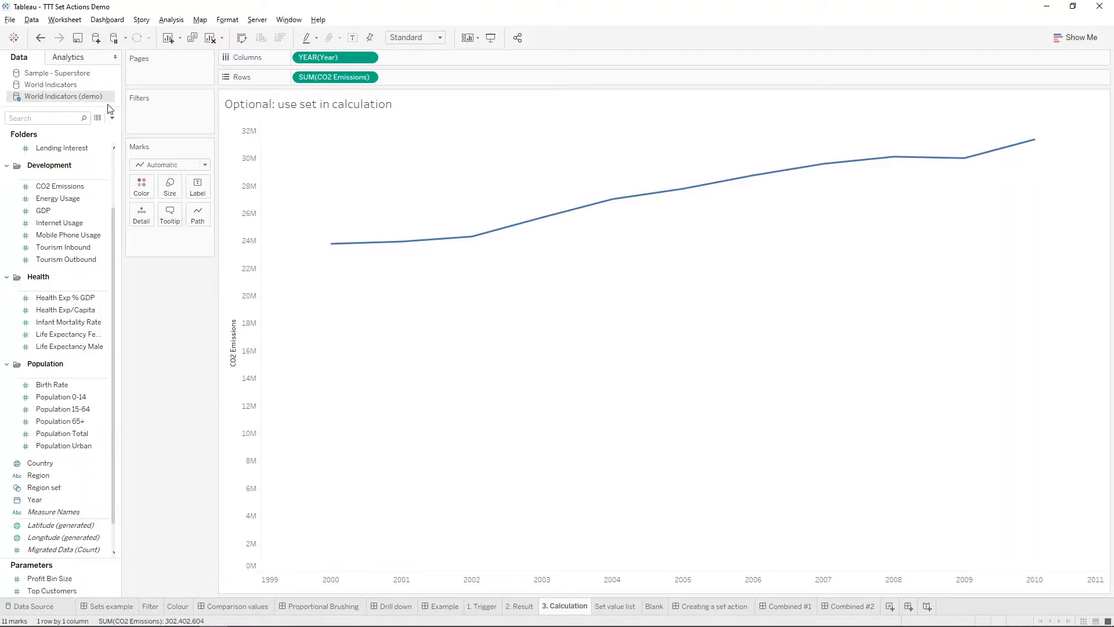
left_click(112, 118)
left_click(114, 131)
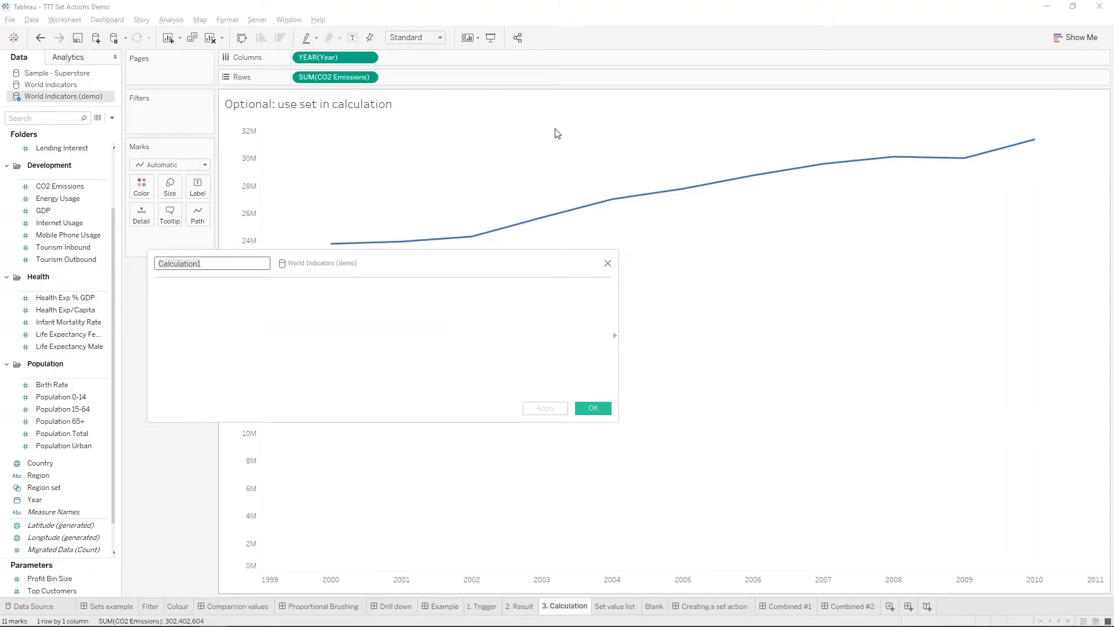
type("REgio")
key("BackSpace")
key("BackSpace")
type("egions in set classifc")
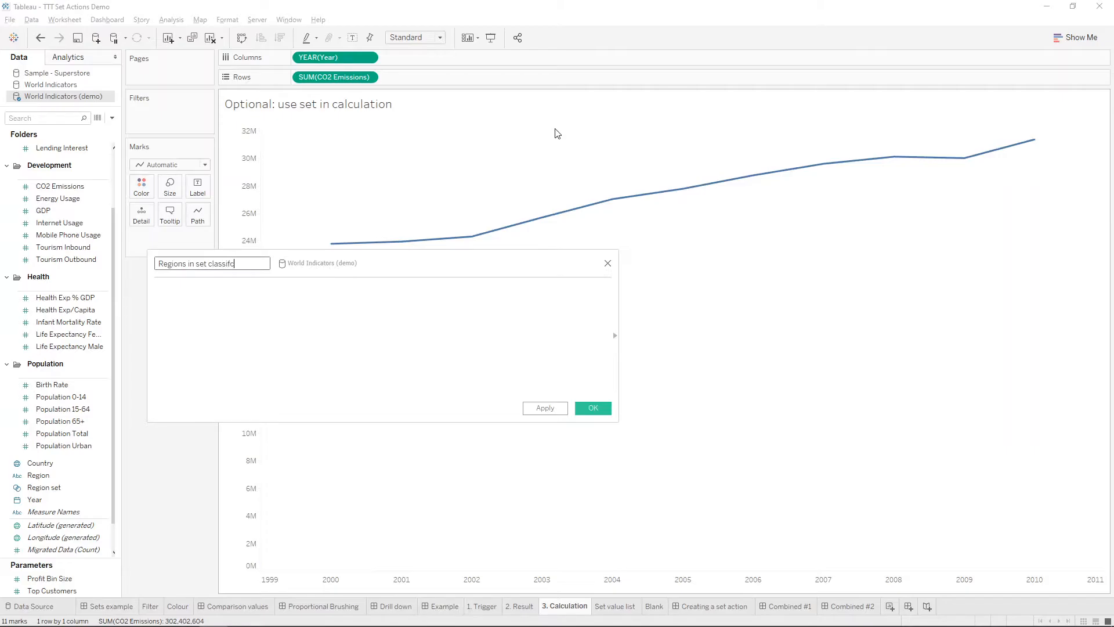
type("atio")
key("BackSpace")
key("BackSpace")
key("BackSpace")
type("ication")
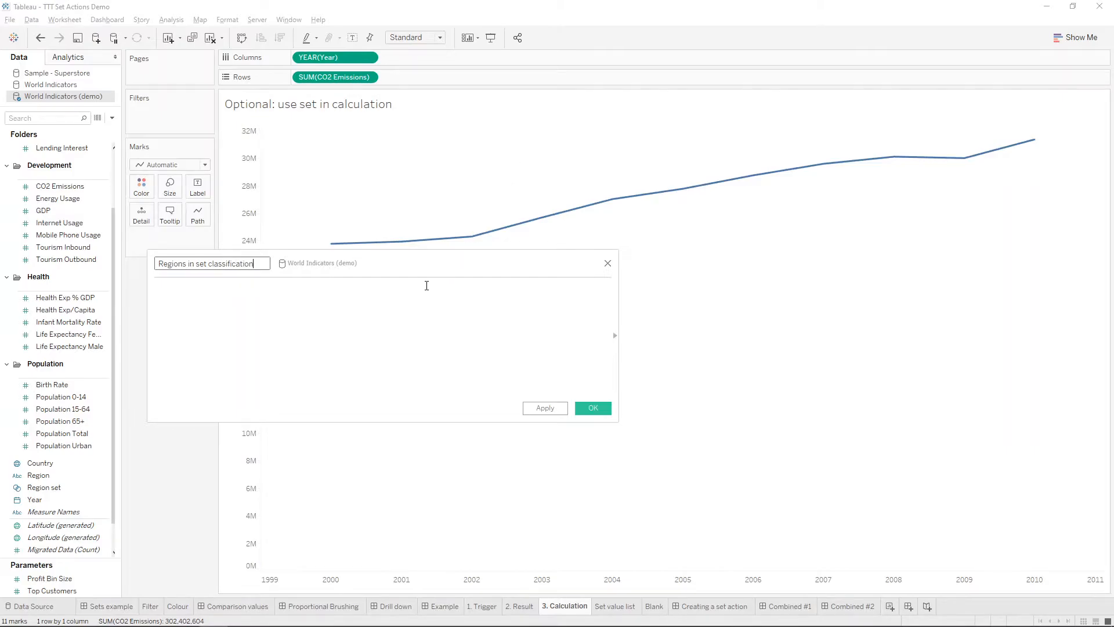
- Define the calculation as IF [Region set] THEN [Region] ELSE 'All other regions' END and save the field
left_click(381, 312)
type("IF Region")
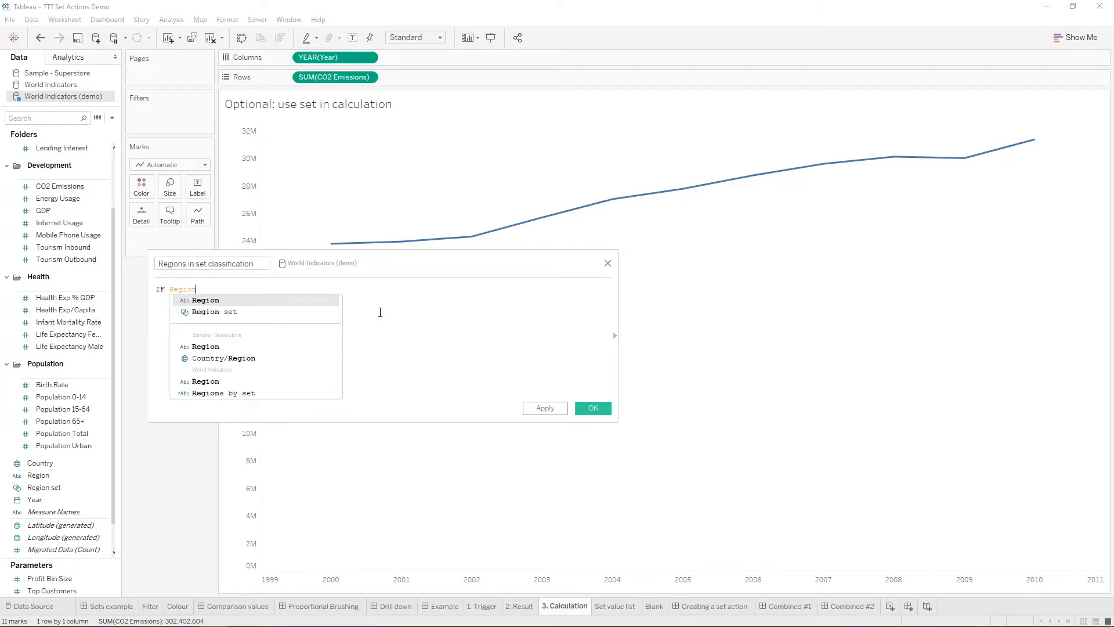
key("Down")
key("Return")
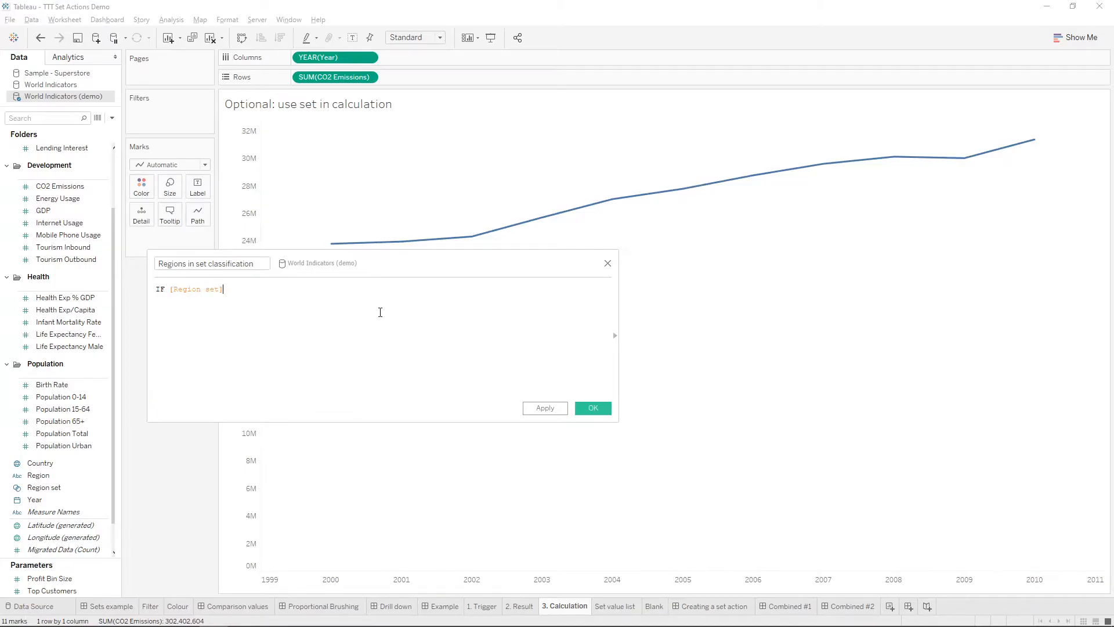
type("THEN Region")
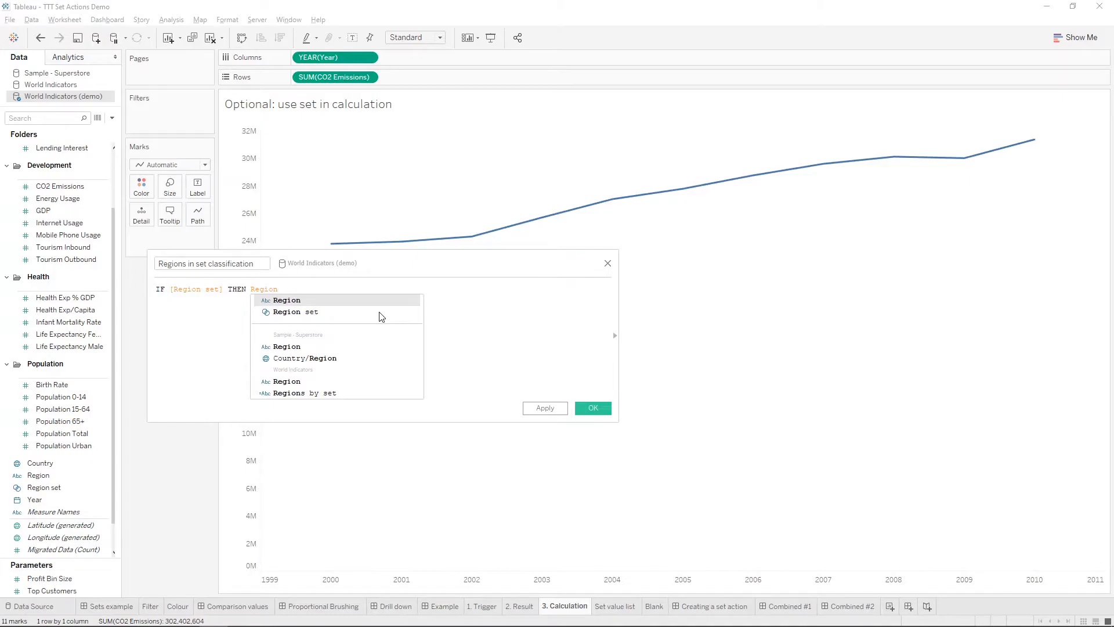
key("Return")
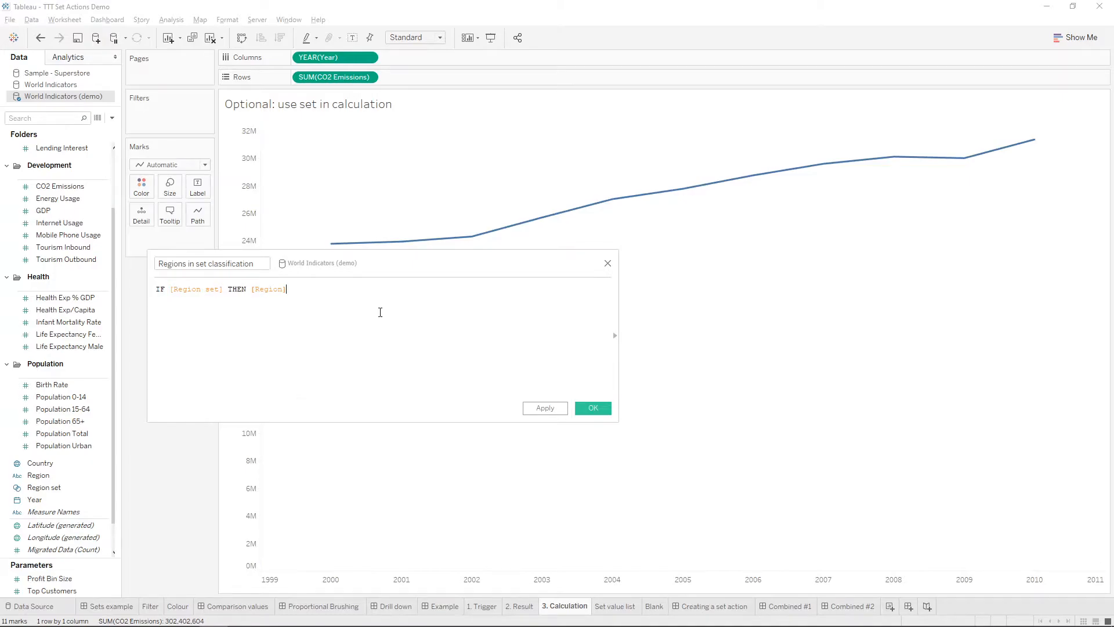
key("Return")
type("ELSE 'All other regions'")
key("Return")
type("END")
left_click(593, 409)
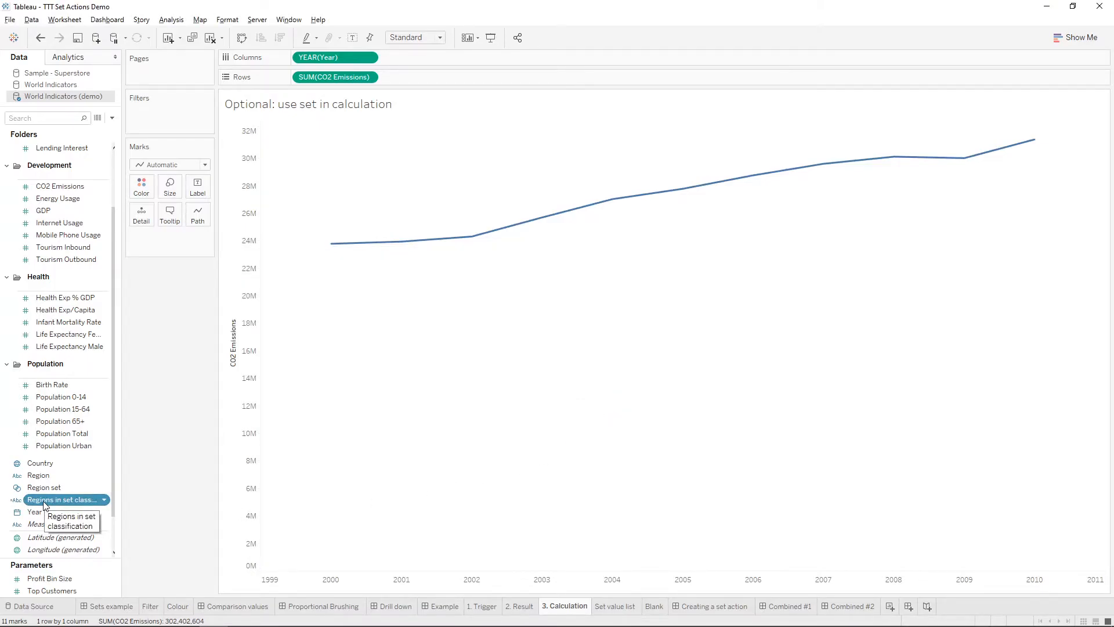
- Colour the emission lines by Regions in set classification with All other regions in light grey, and label them with the same field
left_click_drag(45, 504, 145, 194)
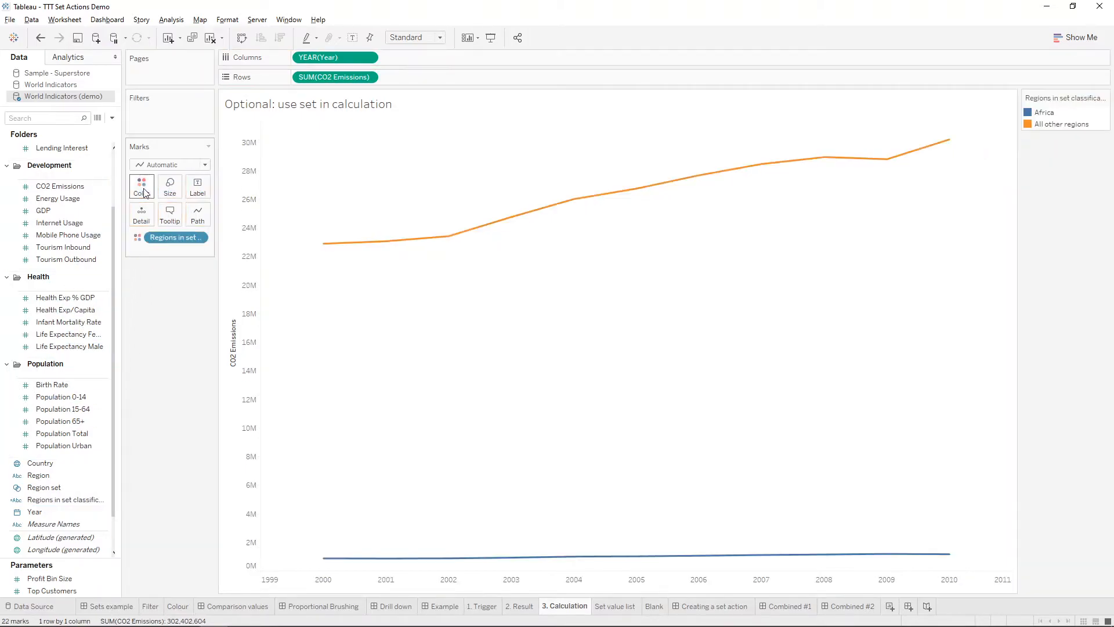
left_click(1070, 124)
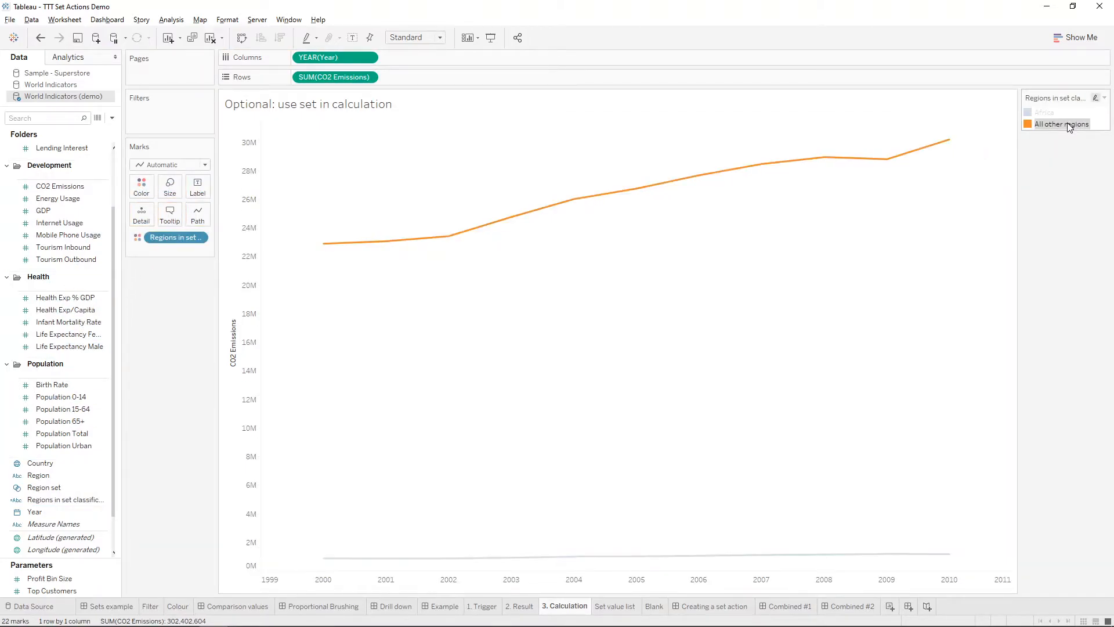
double_click(1070, 125)
double_click(432, 231)
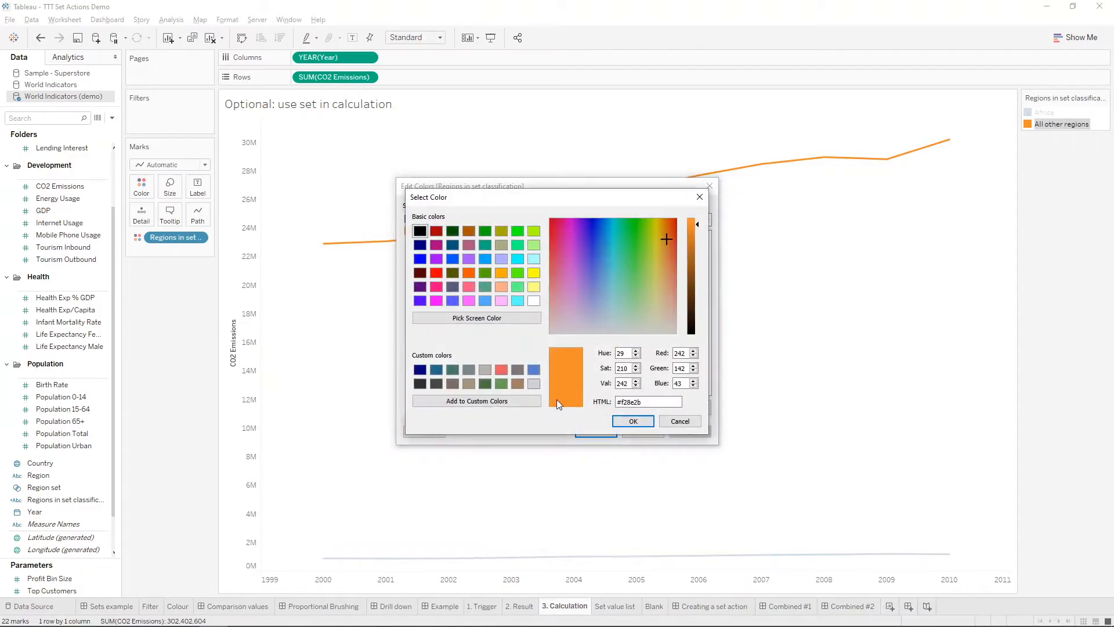
left_click(534, 384)
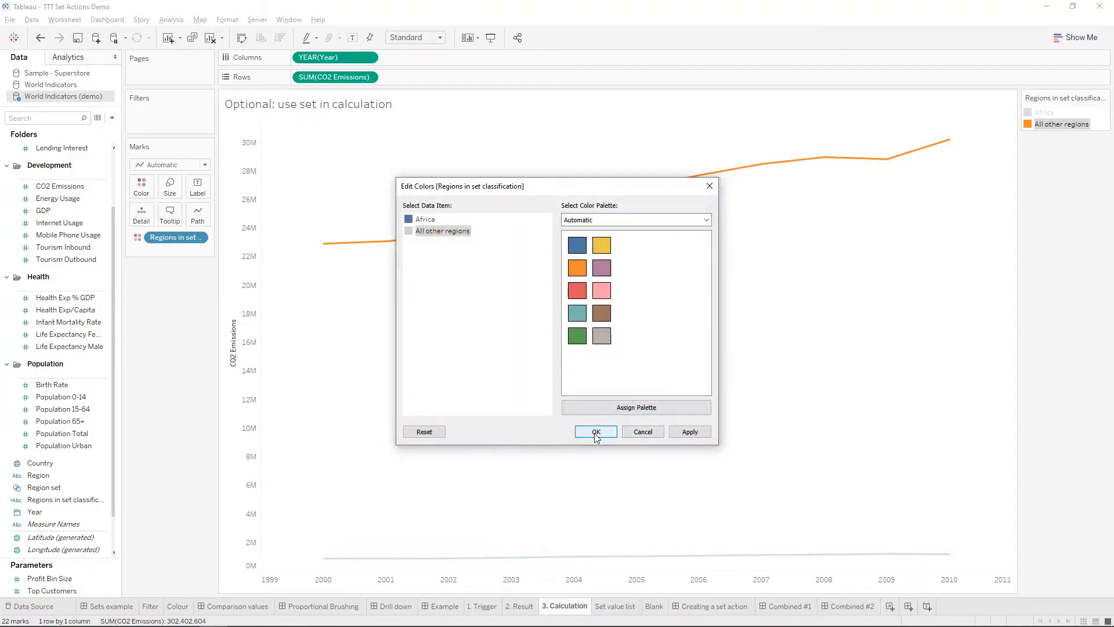
left_click(596, 432)
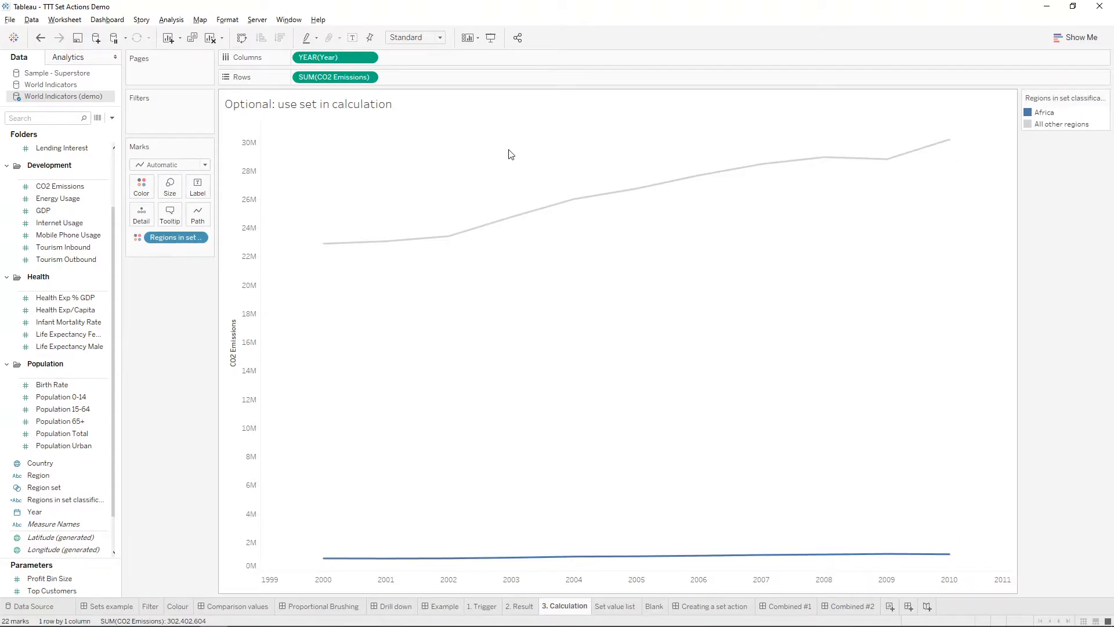
left_click_drag(165, 243, 197, 196)
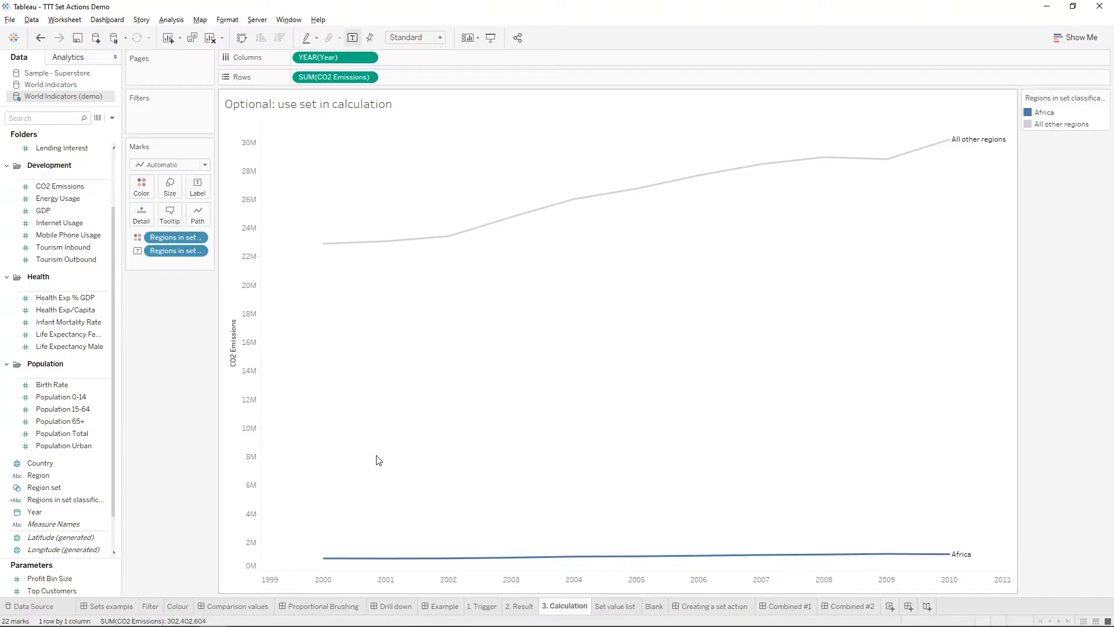
- On the 1. Trigger sheet, colour the region bars by Regions in set classification
left_click(487, 609)
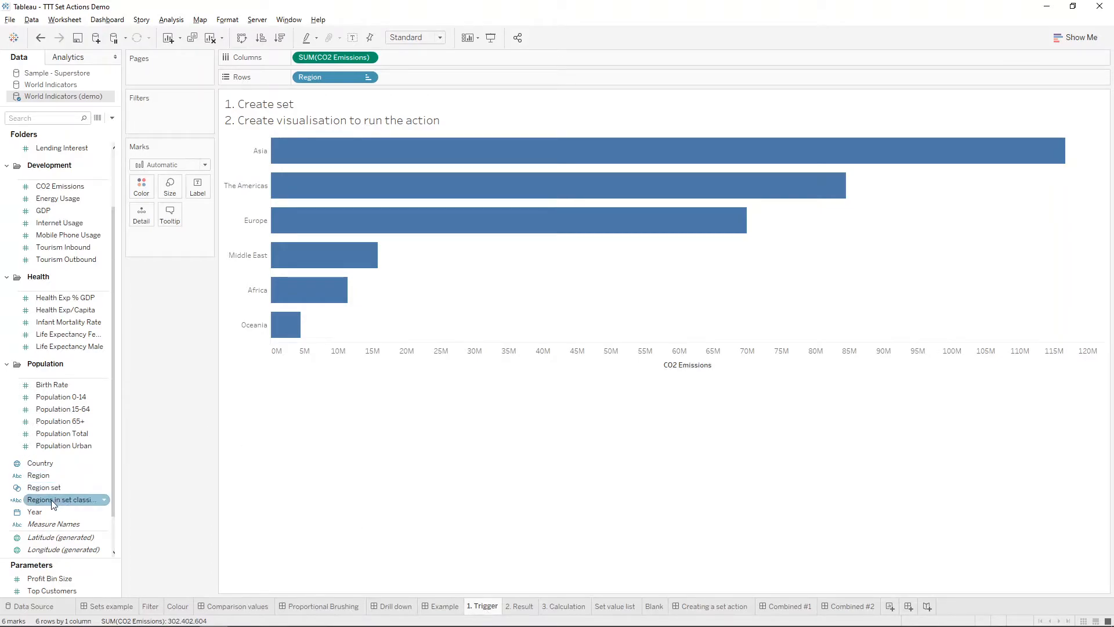
left_click_drag(51, 500, 147, 186)
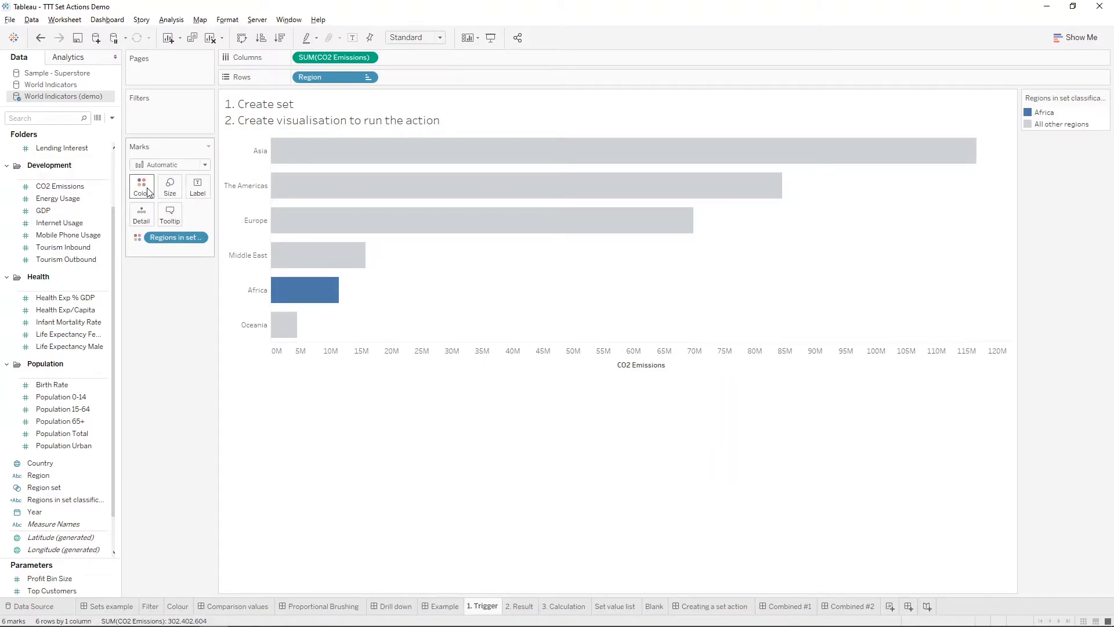
- Filter the Set value list sheet by Region set
left_click(617, 607)
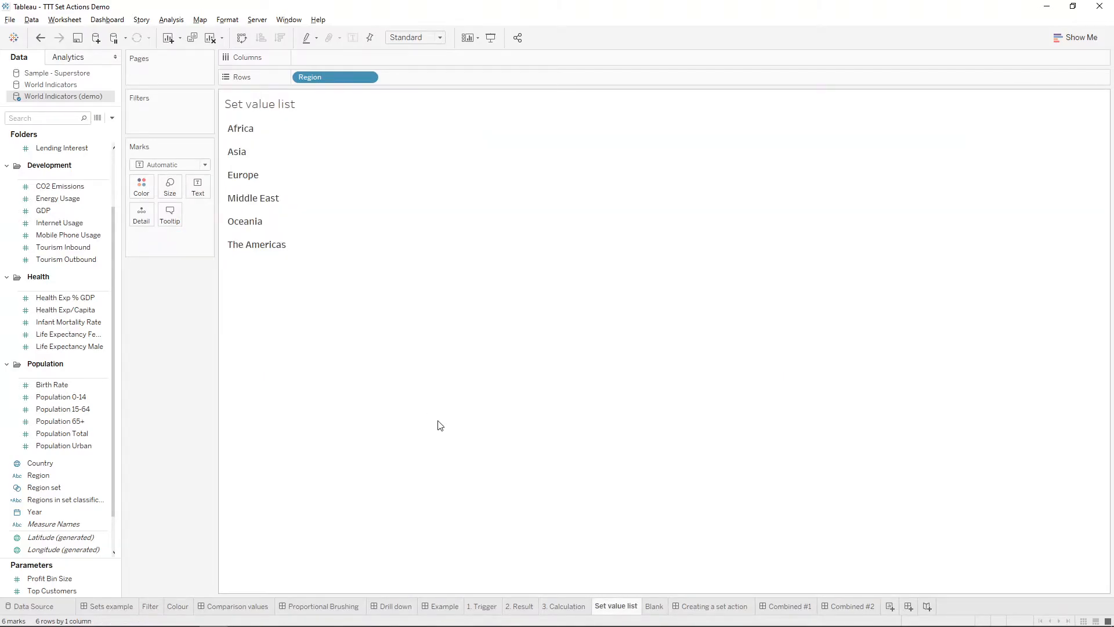
left_click(52, 492)
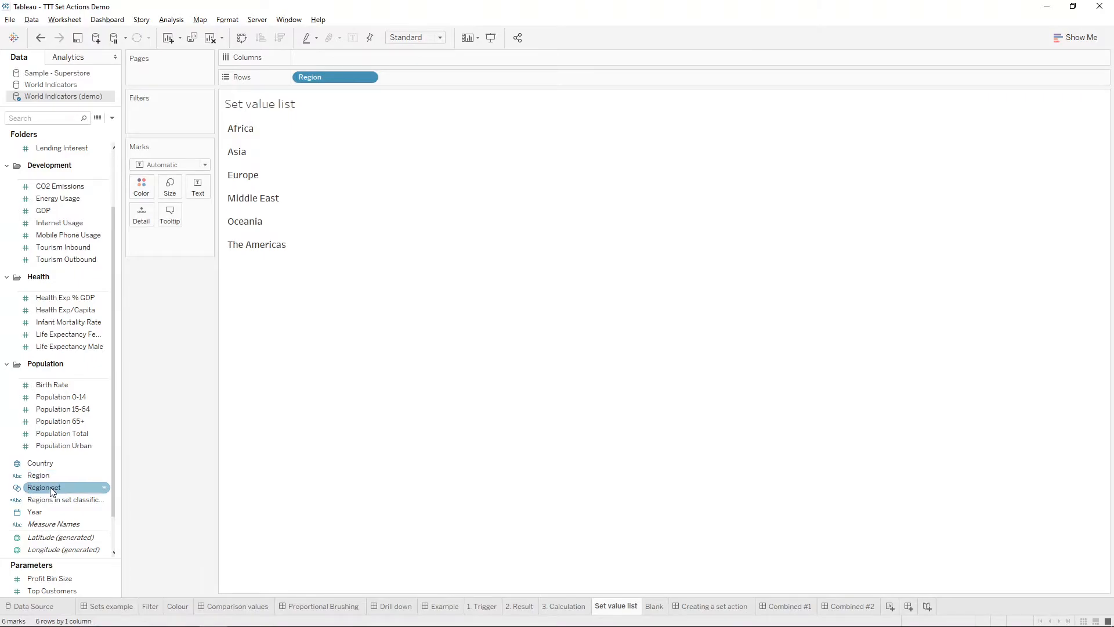
left_click_drag(52, 490, 166, 124)
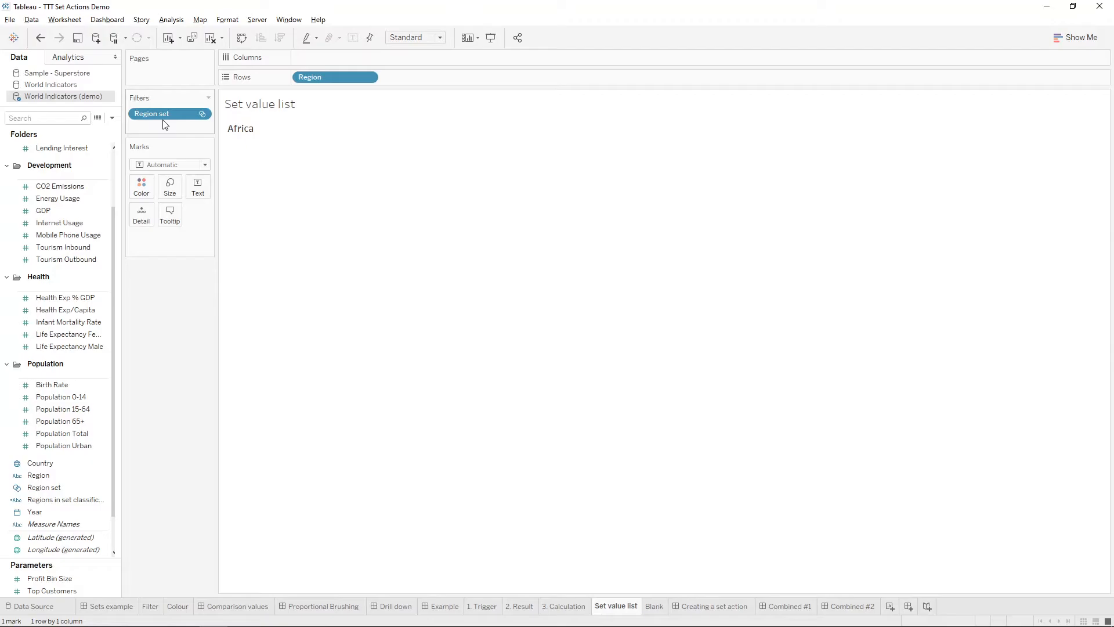
- On the Creating a set action dashboard, add a Change Set Values action named "Change region set values"
left_click(717, 611)
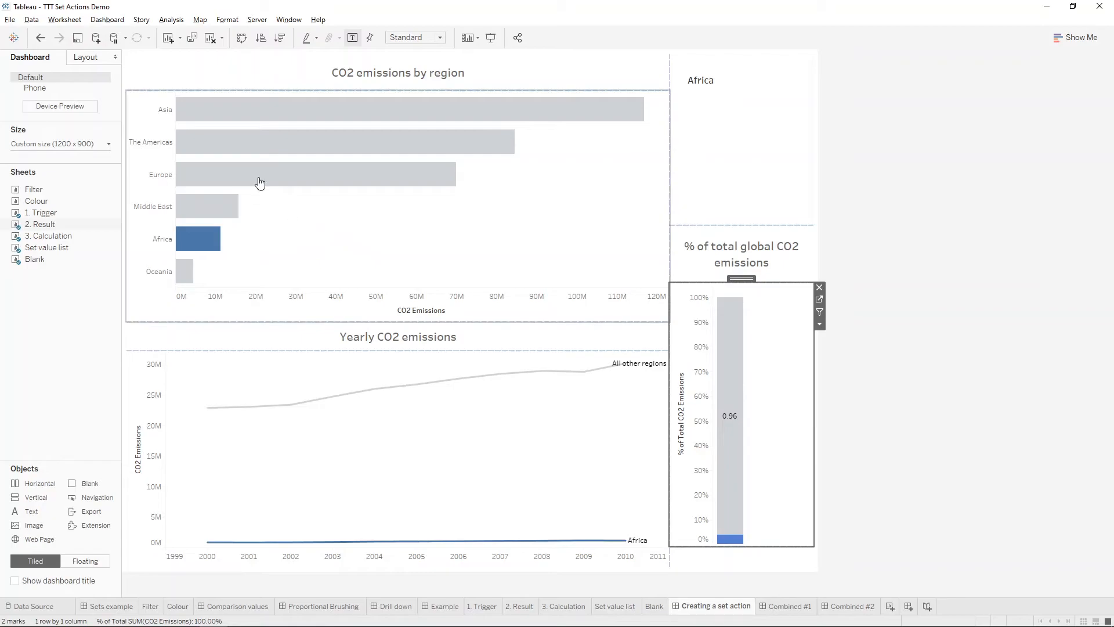
left_click(118, 23)
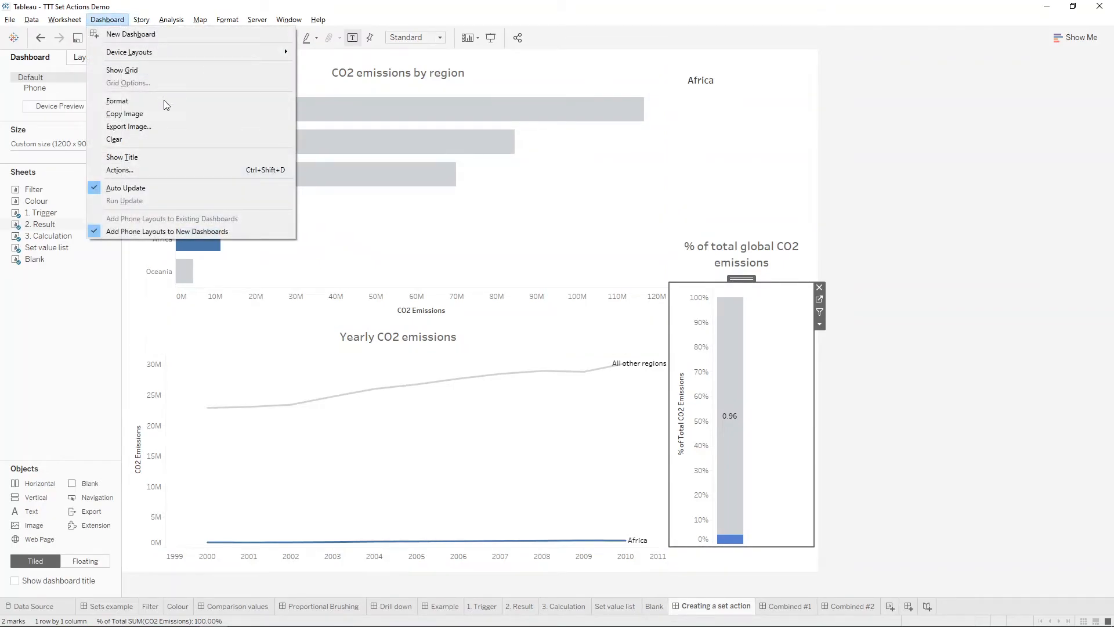
left_click(218, 171)
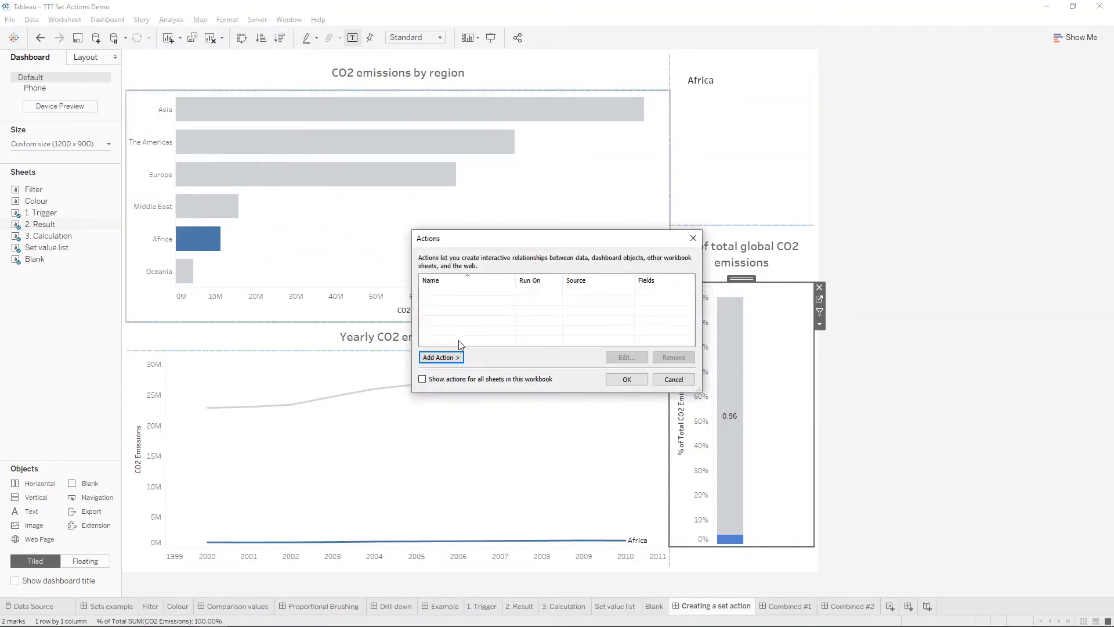
left_click(441, 357)
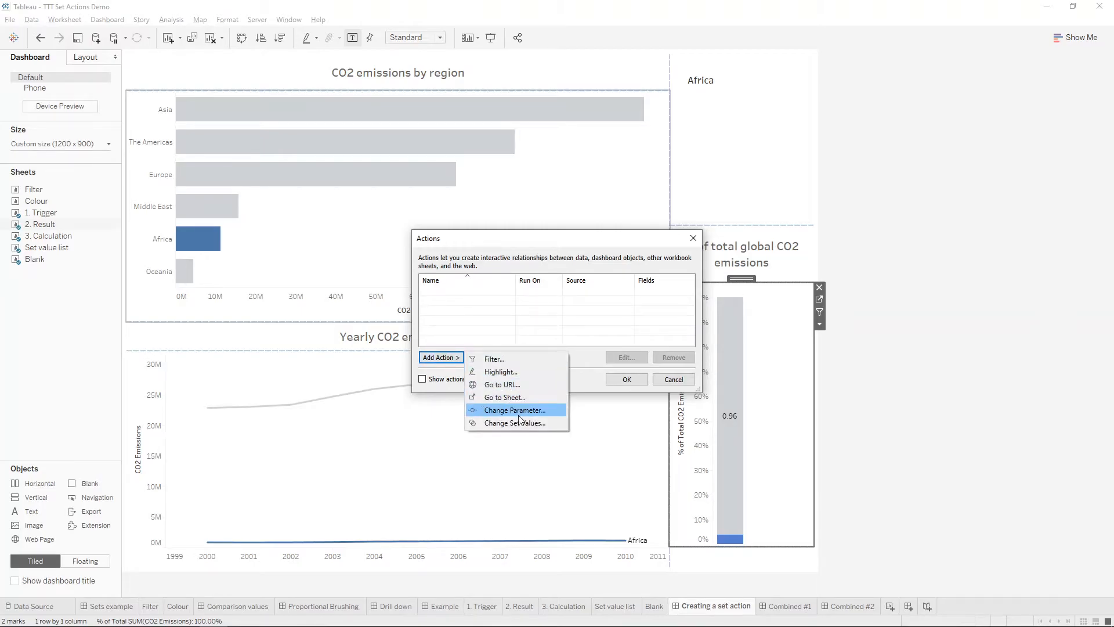
left_click(522, 423)
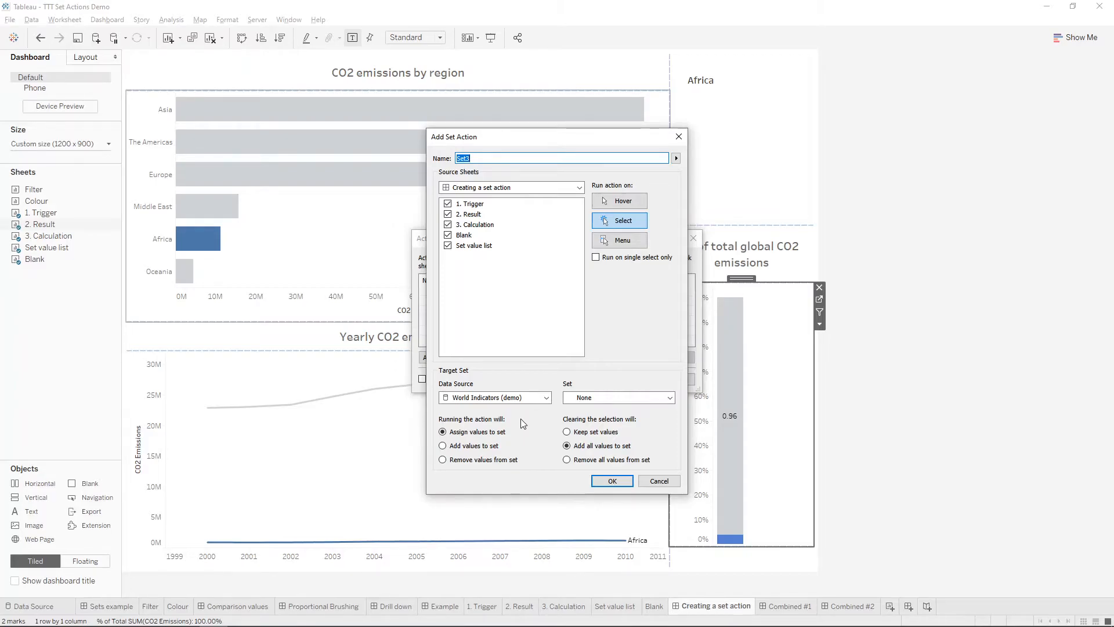
type("Cah")
type("n")
type("ge region set values")
- Limit the action's source sheets to 1. Trigger and choose Region set as its target set
left_click_drag(495, 249, 447, 200)
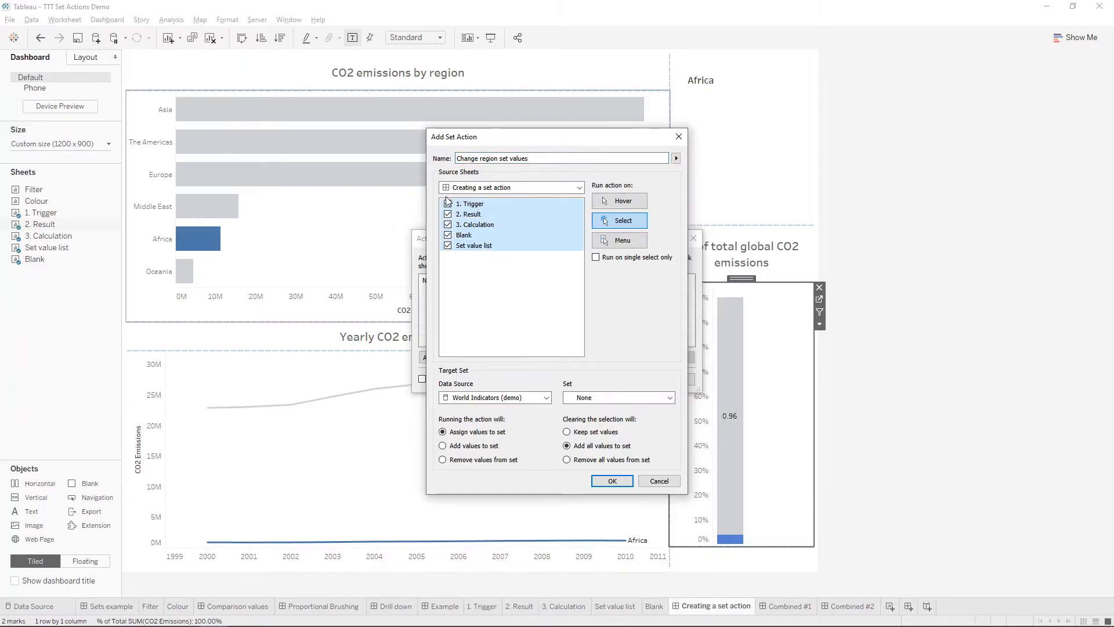
left_click(448, 204)
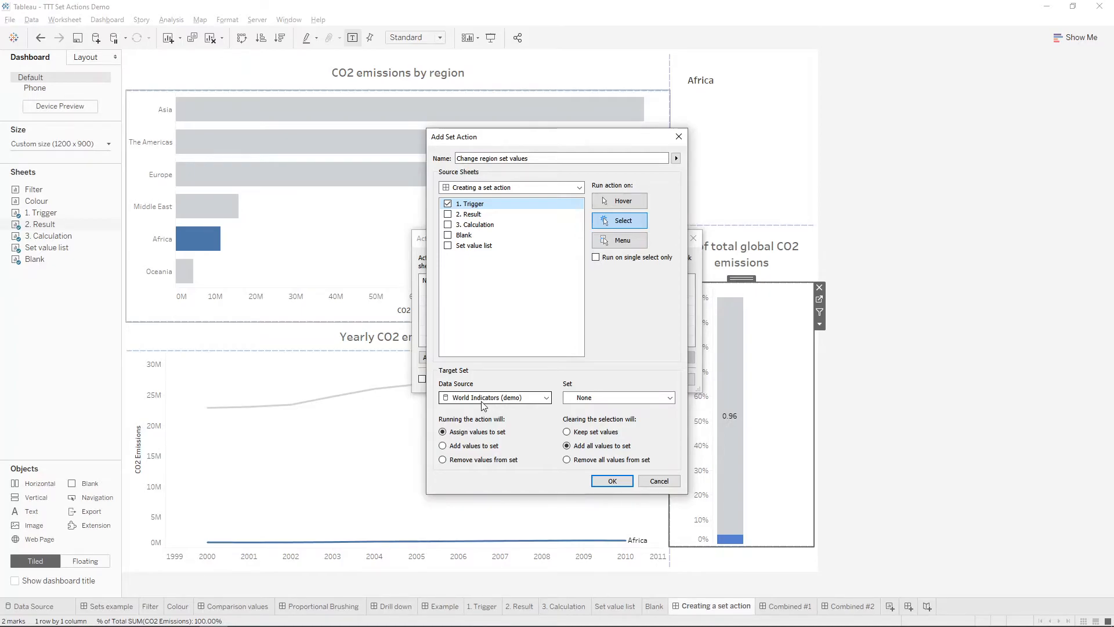
left_click(588, 401)
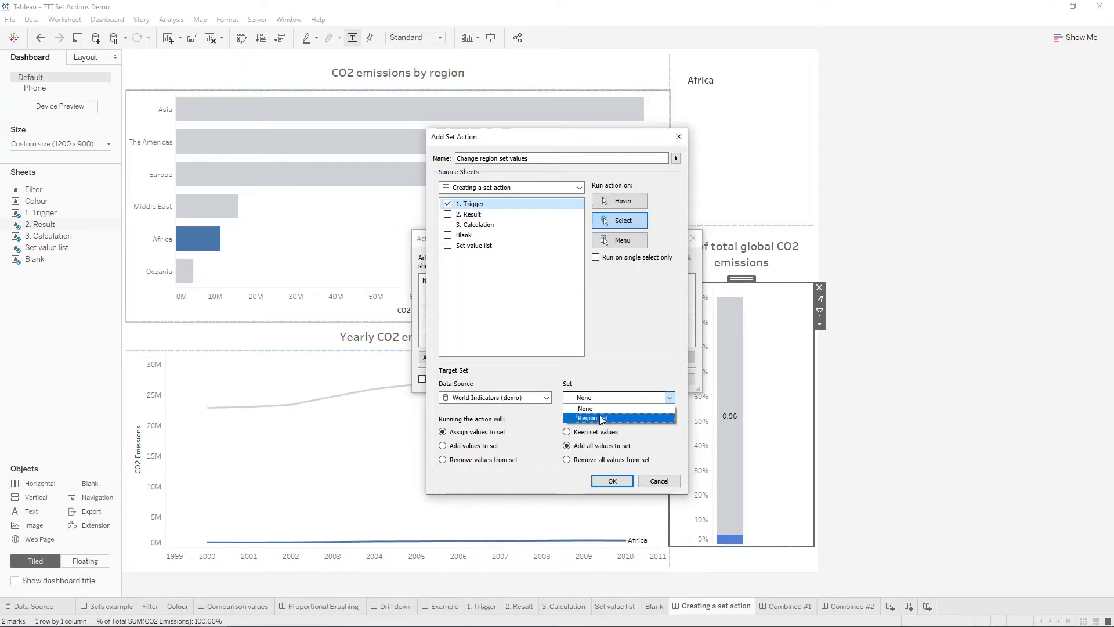
left_click(603, 419)
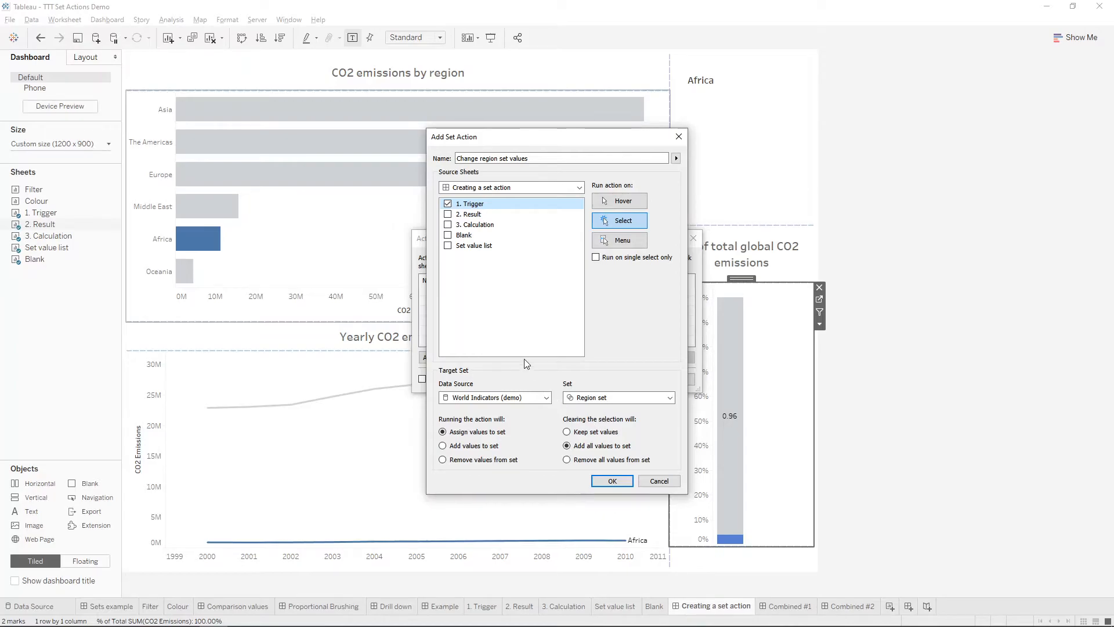
- Make the action keep set values when the selection is cleared, and save the dashboard actions
left_click(449, 235)
left_click(448, 235)
left_click(580, 435)
left_click(605, 483)
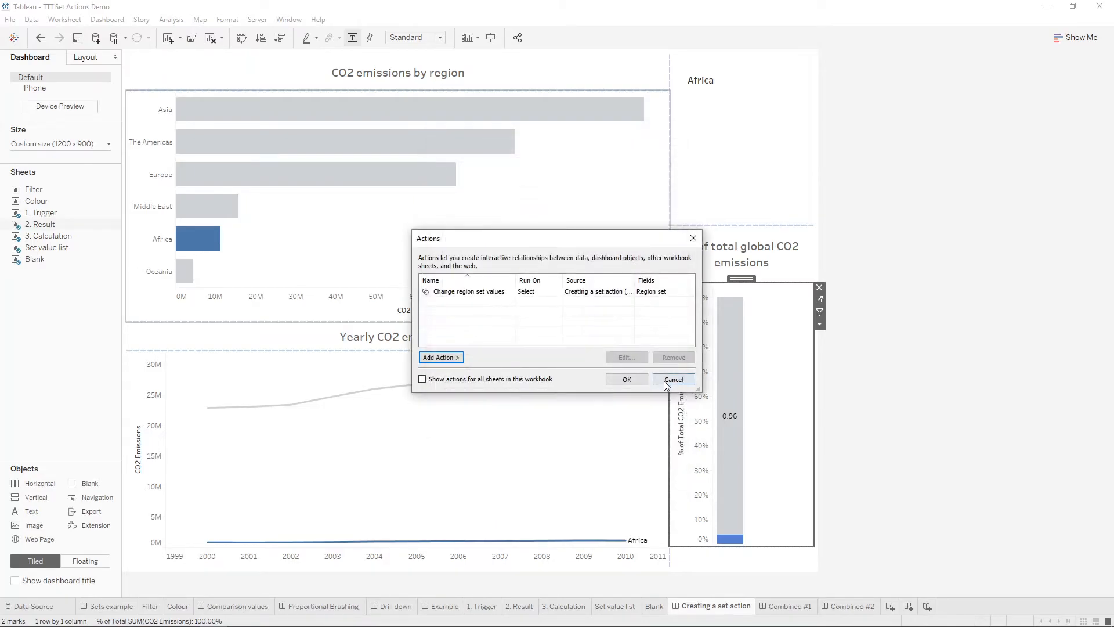
left_click(633, 382)
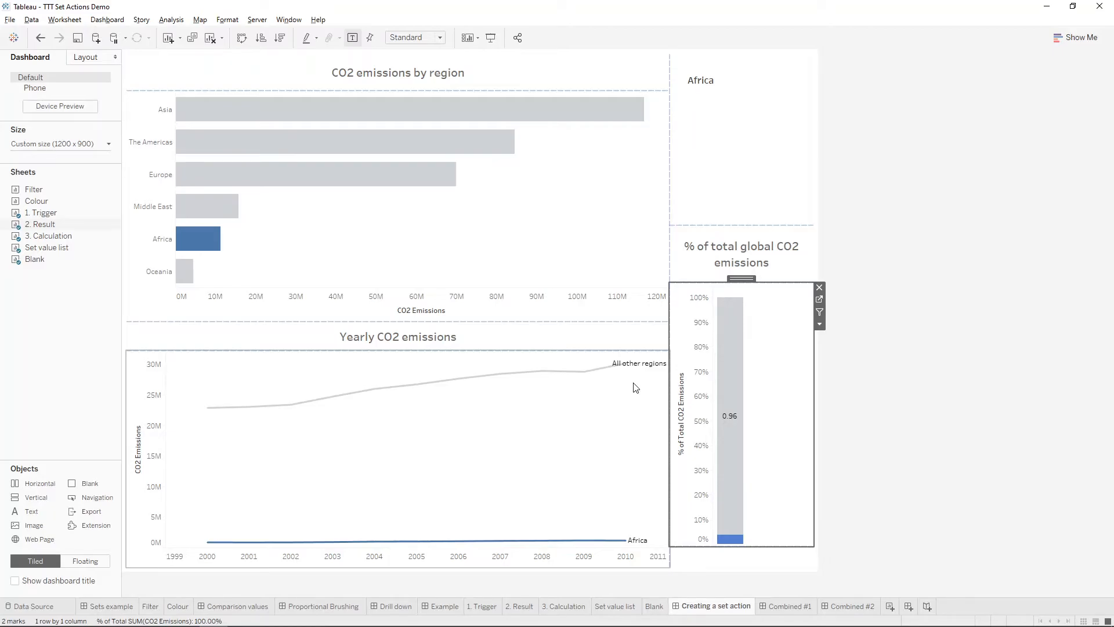
- Test the set action by selecting the Asia bar, the Europe bar, and the Asia, The Americas and Europe bars together
left_click(352, 124)
left_click(413, 124)
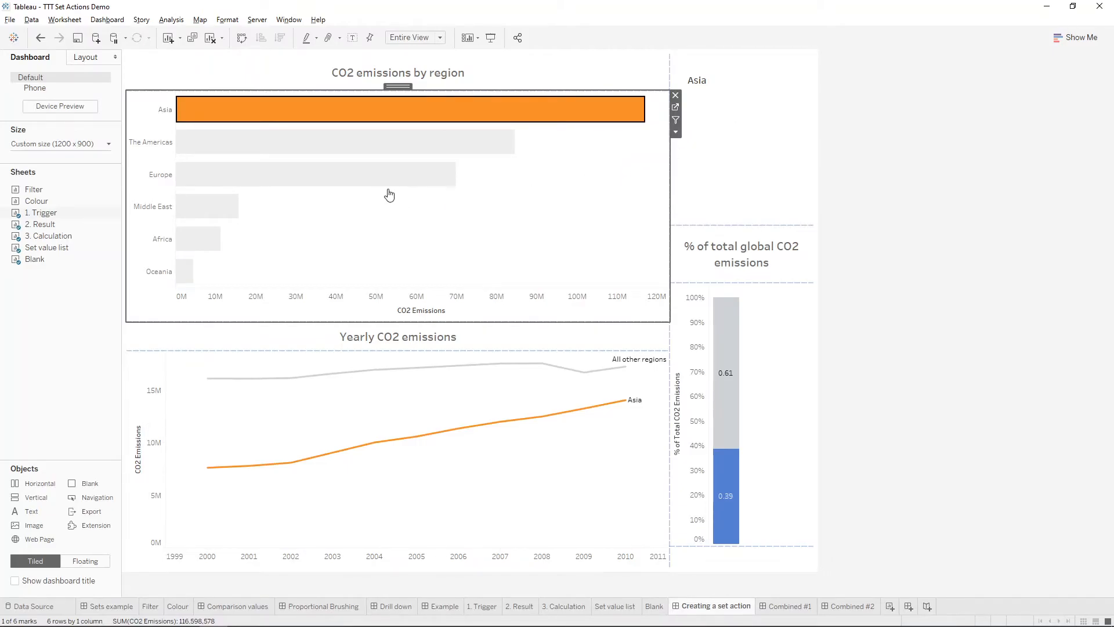
left_click(373, 178)
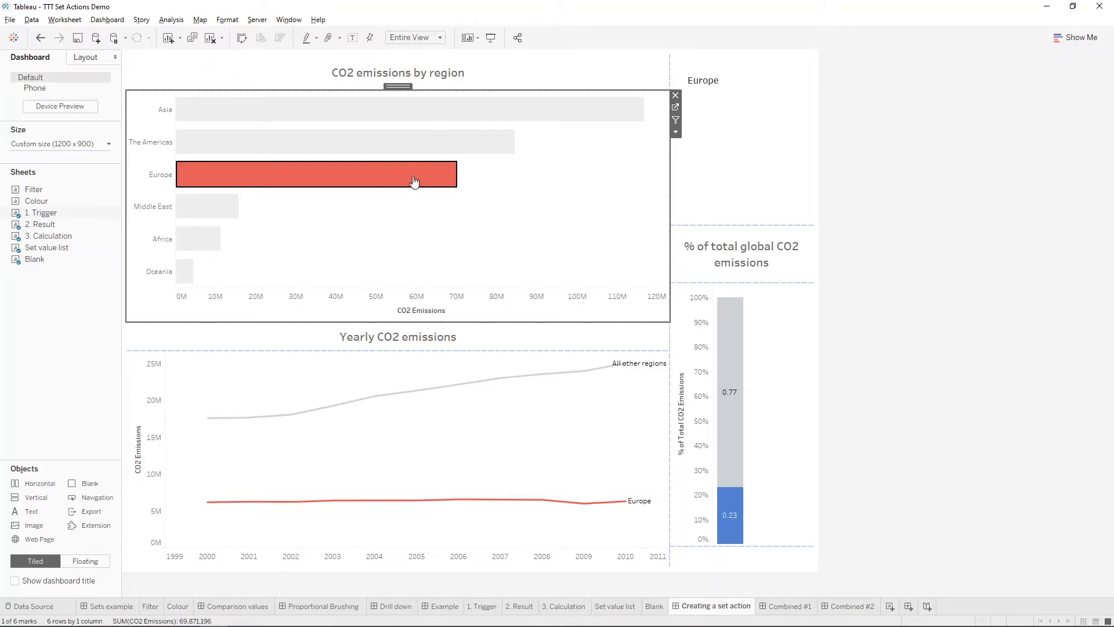
left_click_drag(642, 182, 309, 93)
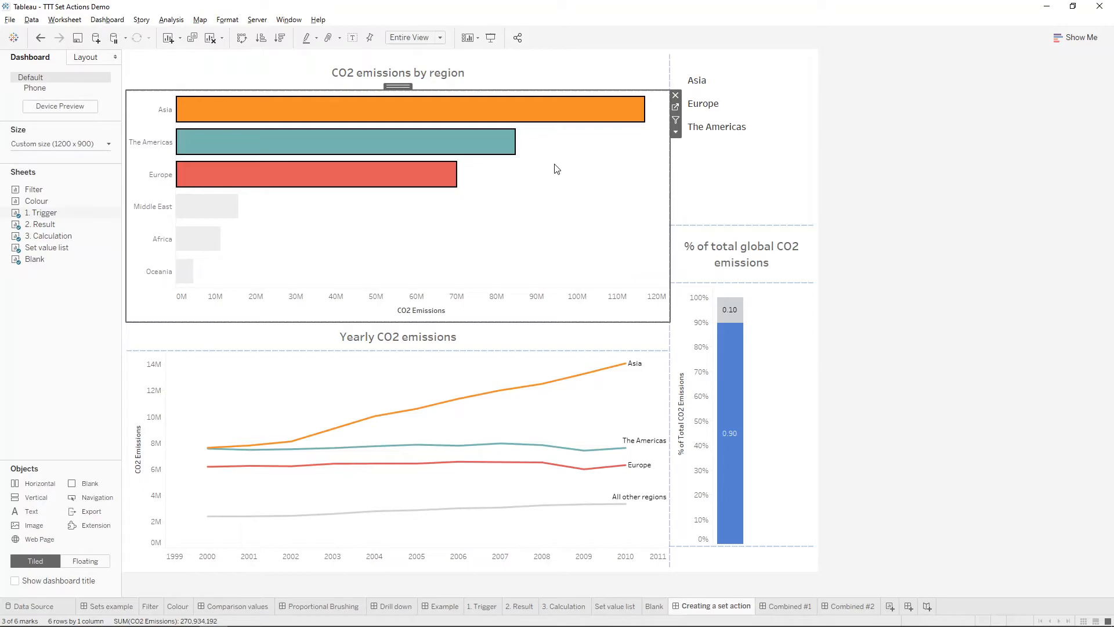
- Test the set action with Asia, Europe and Africa selected together, then with Africa alone and with the selection cleared
left_click(564, 118)
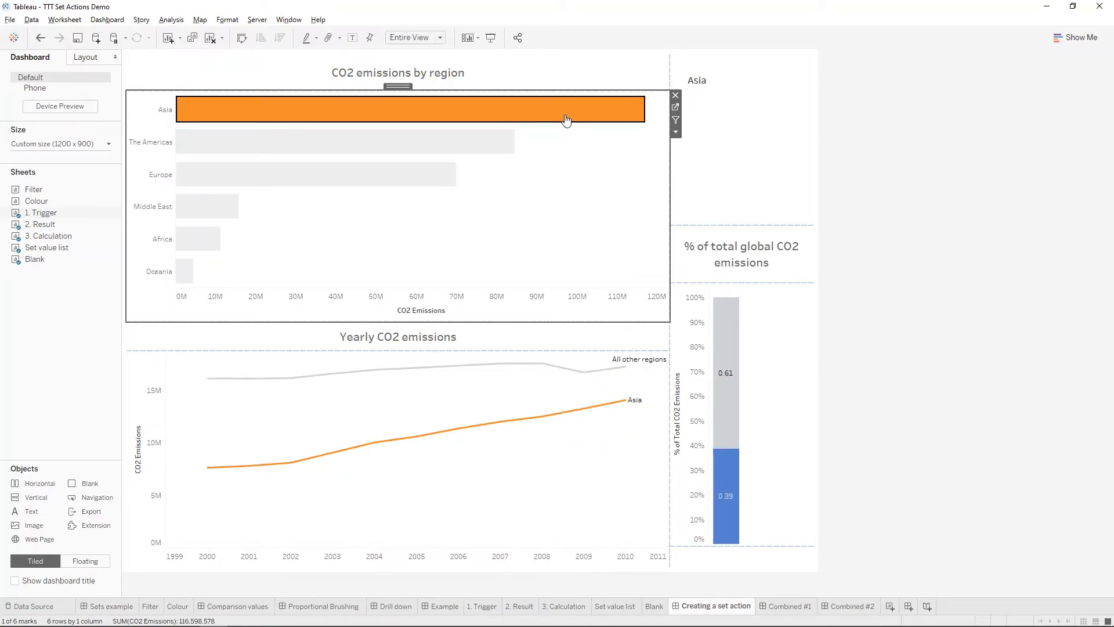
left_click(323, 184, "ctrl")
left_click(212, 242, "ctrl")
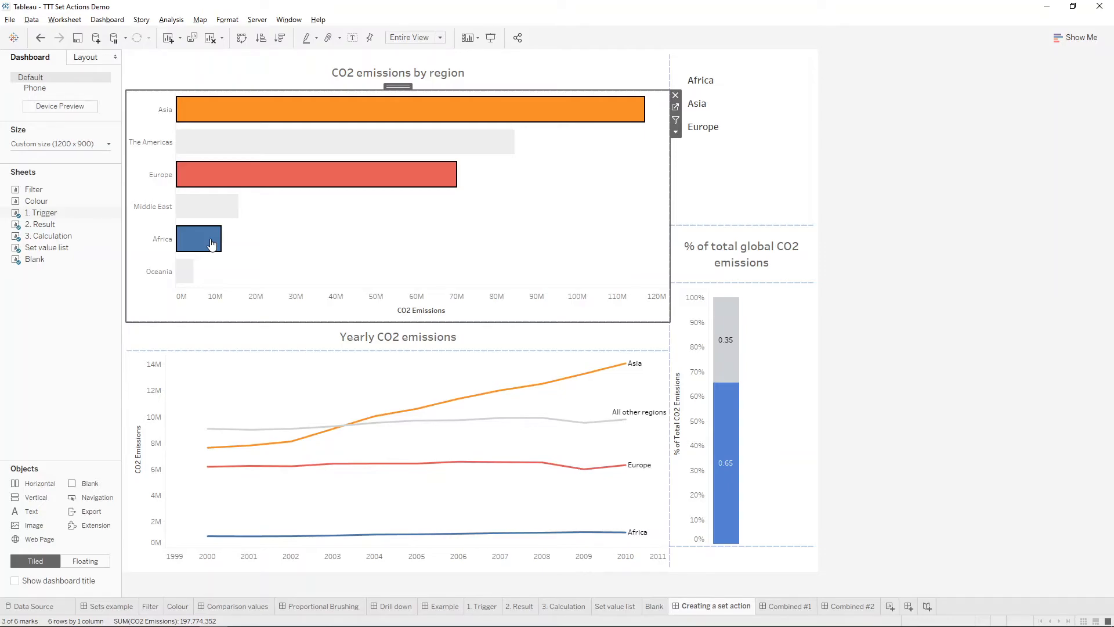
left_click(211, 243)
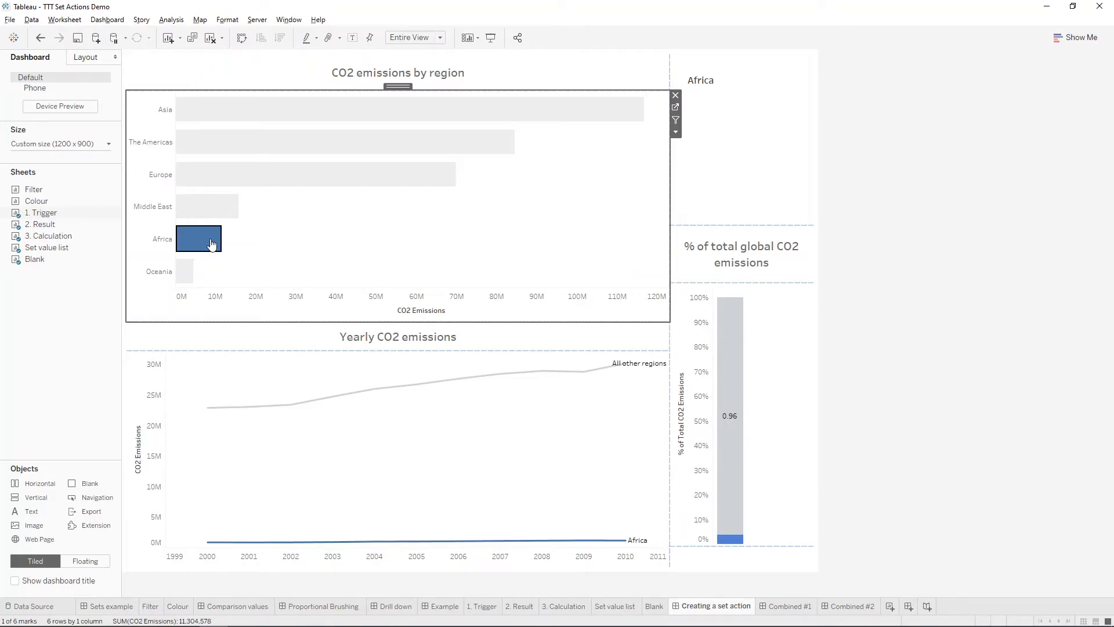
left_click(211, 244)
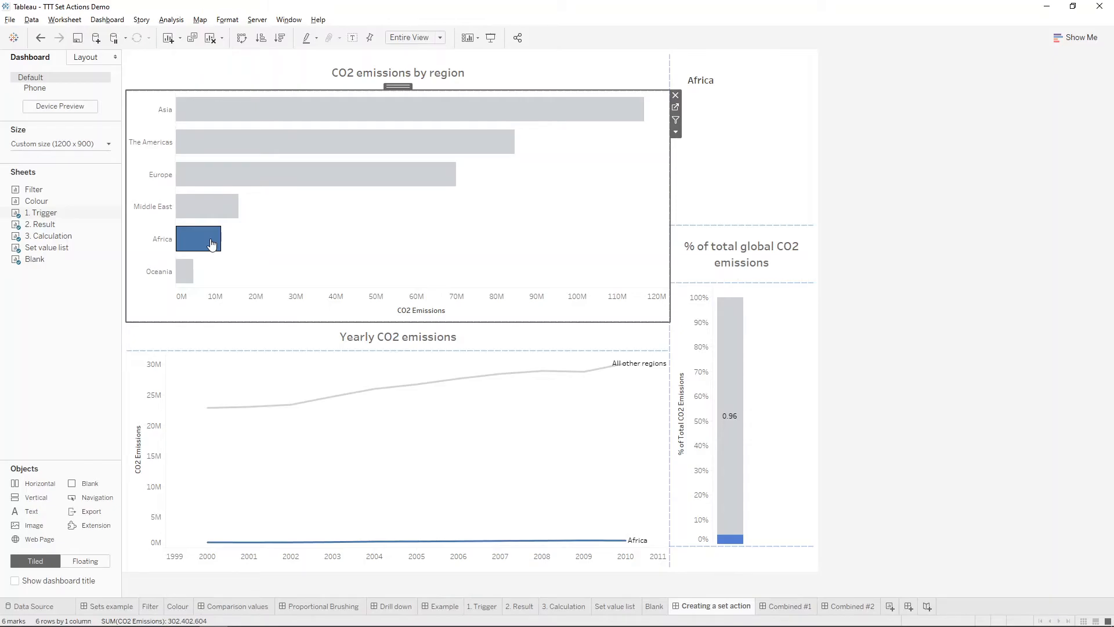
- Edit the Change region set values action so that clearing the selection adds all values to the set, and save it
key("ctrl+shift+d")
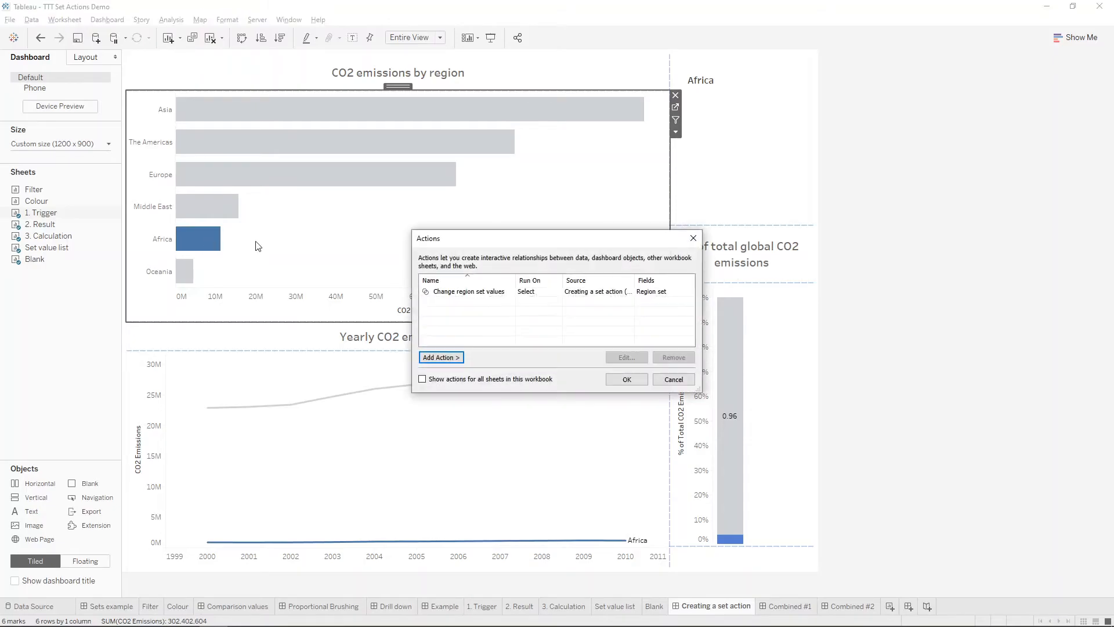
double_click(467, 292)
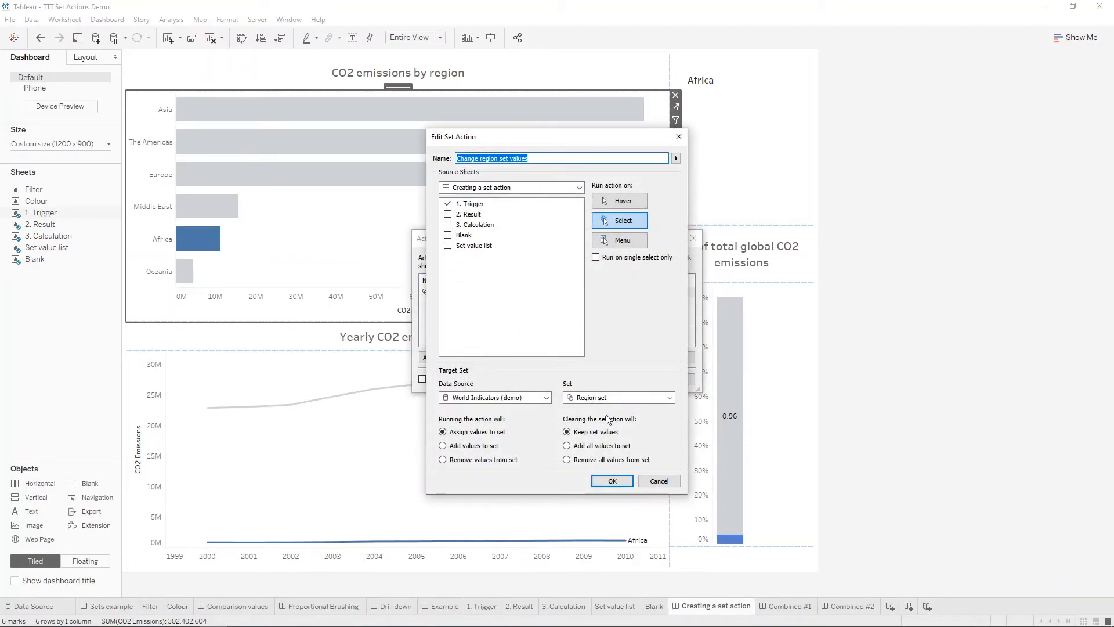
left_click(618, 451)
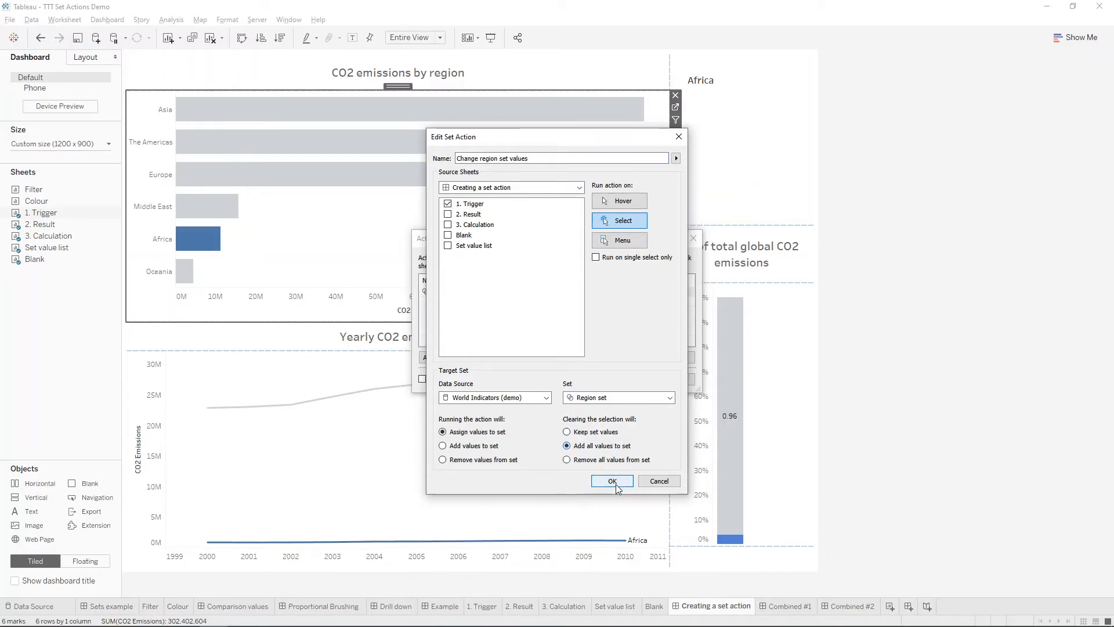
left_click(612, 481)
left_click(632, 380)
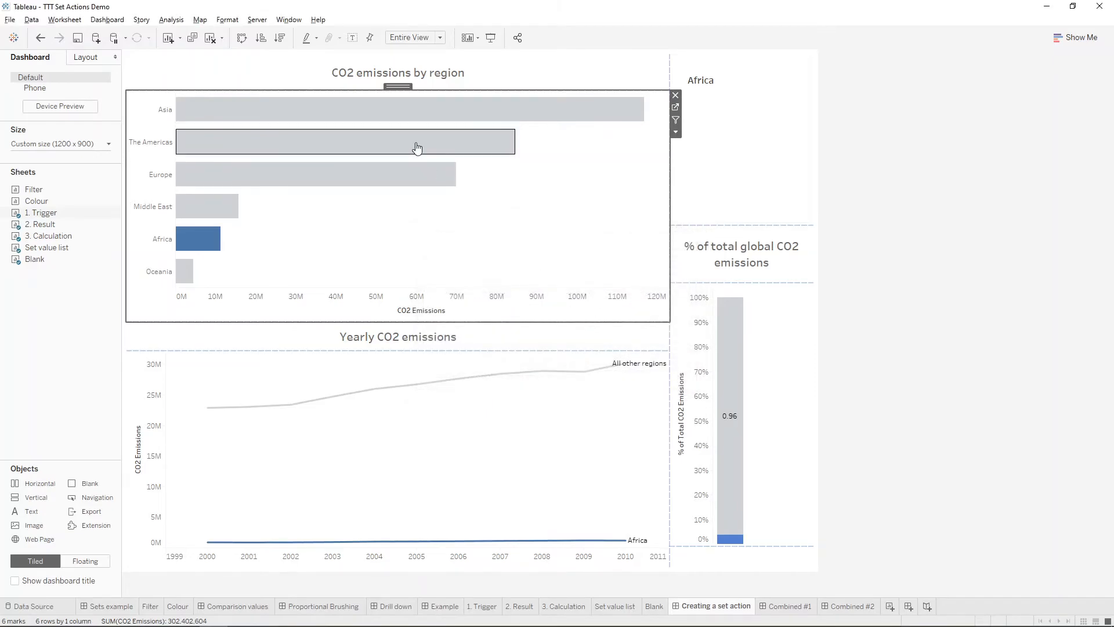
- Test the set action by selecting the Asia bar and the Americas bar in turn, then clearing the selection
left_click(406, 136)
left_click(393, 112)
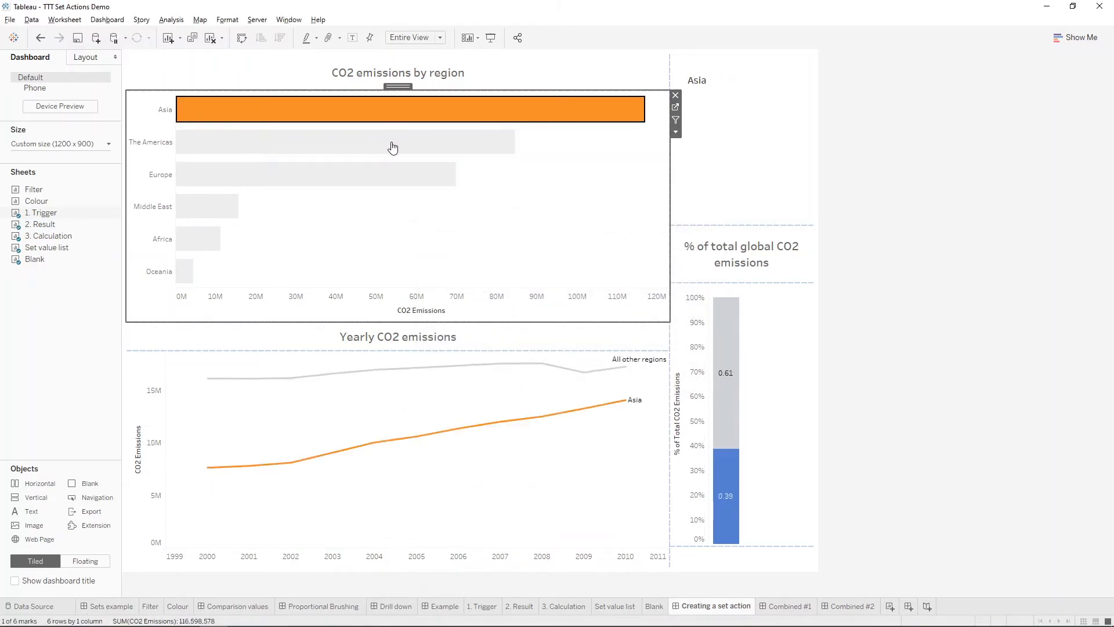
left_click(393, 147)
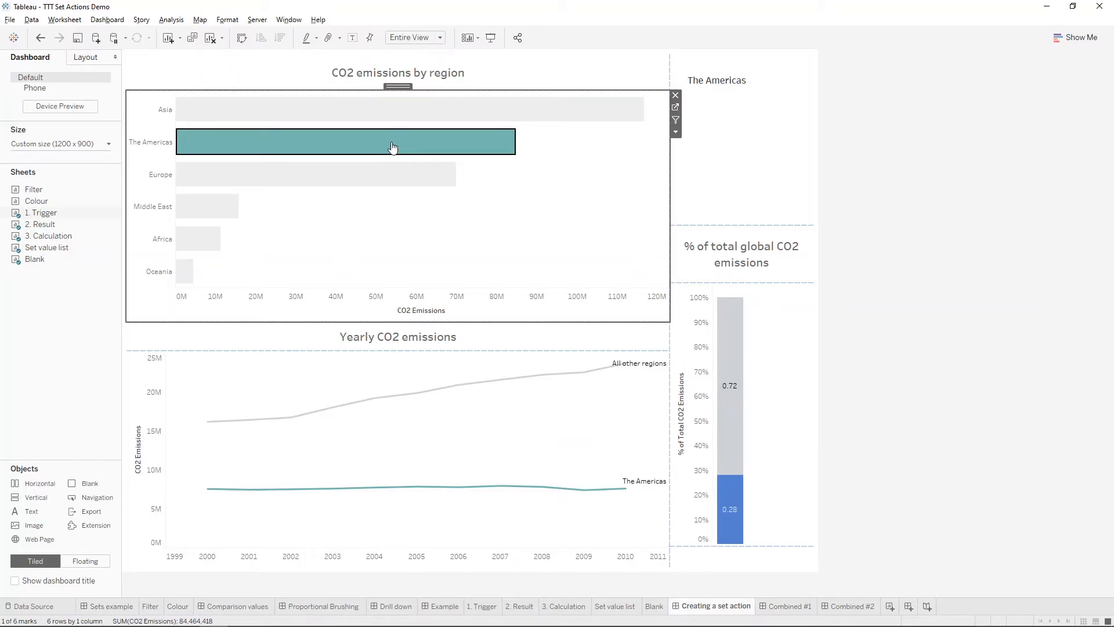
left_click(504, 216)
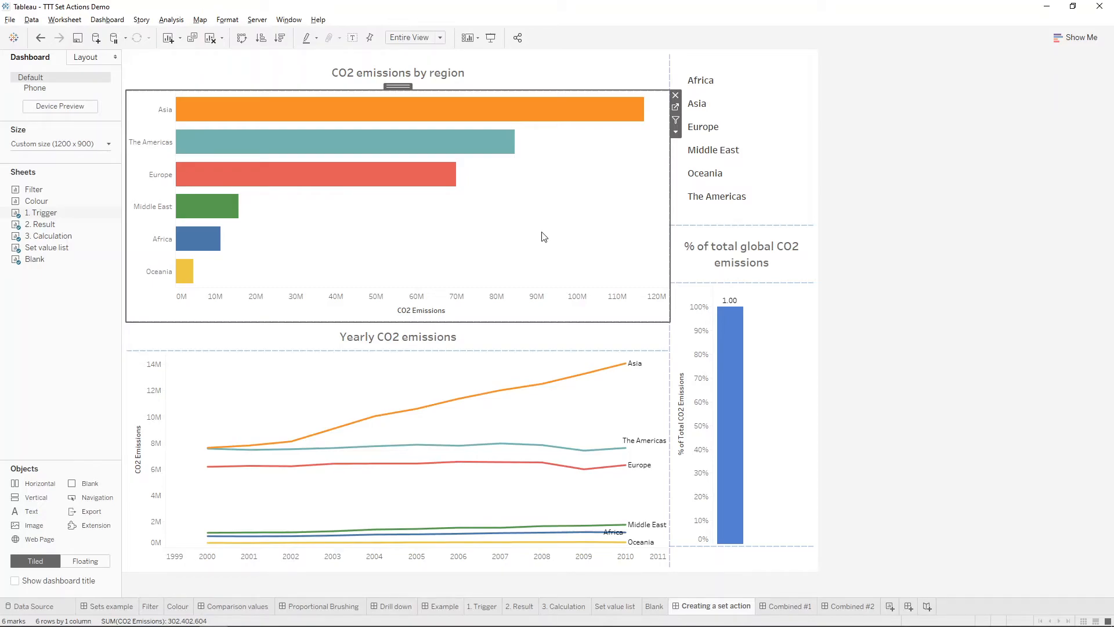
- Change the Change region set values action to remove all values from the set when the selection is cleared
key("ctrl+shift+d")
double_click(507, 293)
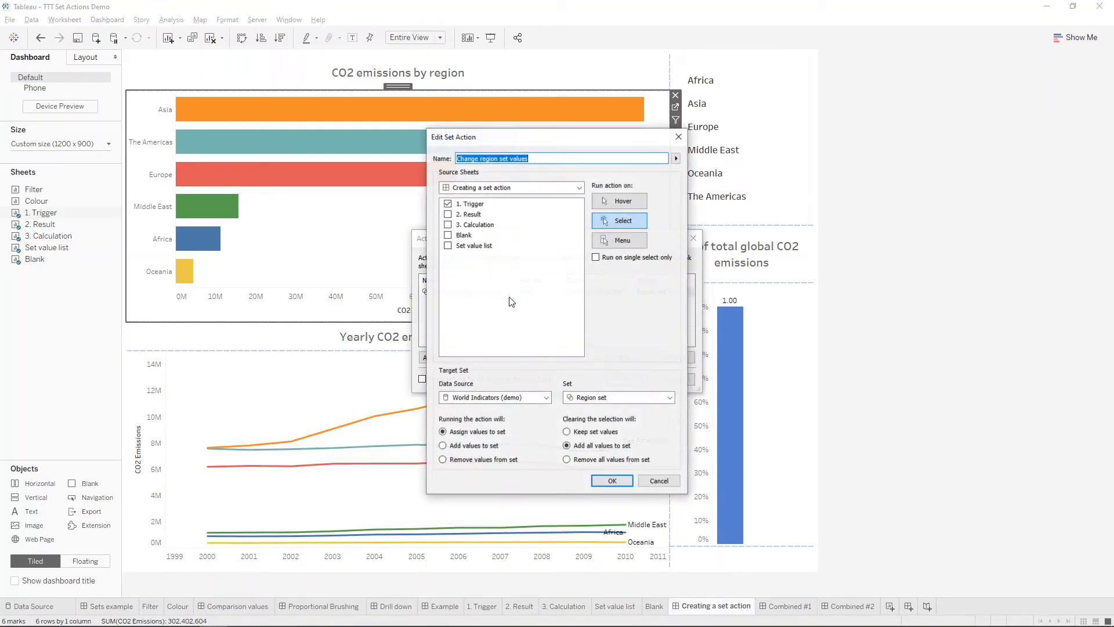
left_click(592, 462)
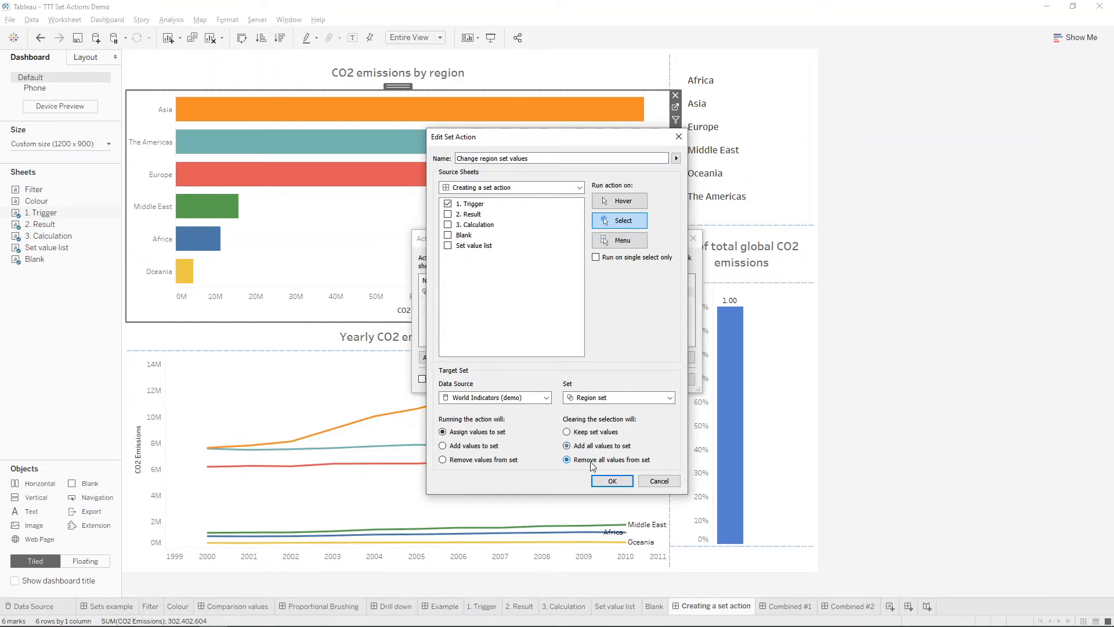
left_click(612, 481)
left_click(615, 388)
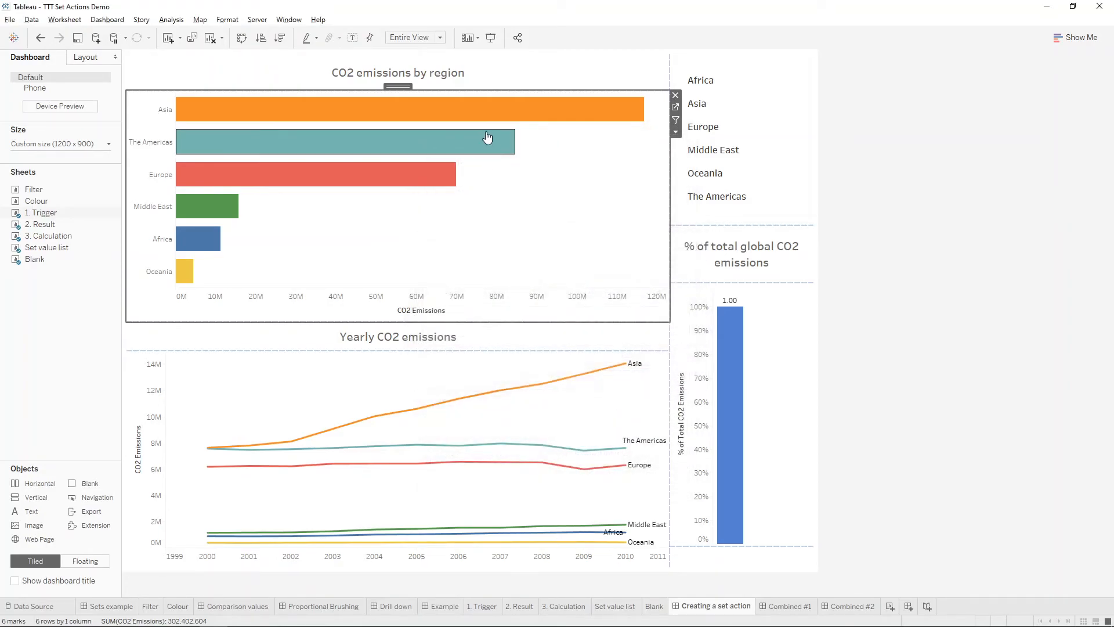
- Test the set action by selecting the Asia, Europe and The Americas bars in turn, then clear the selection and deselect the chart
left_click(480, 138)
left_click(434, 115)
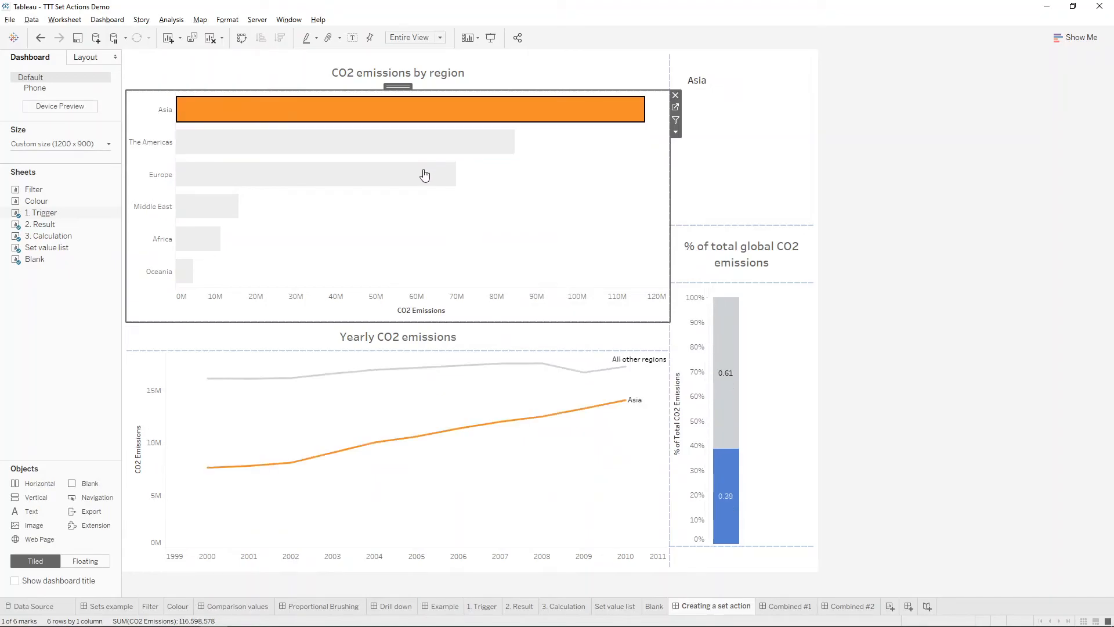
left_click(424, 172)
left_click(420, 151)
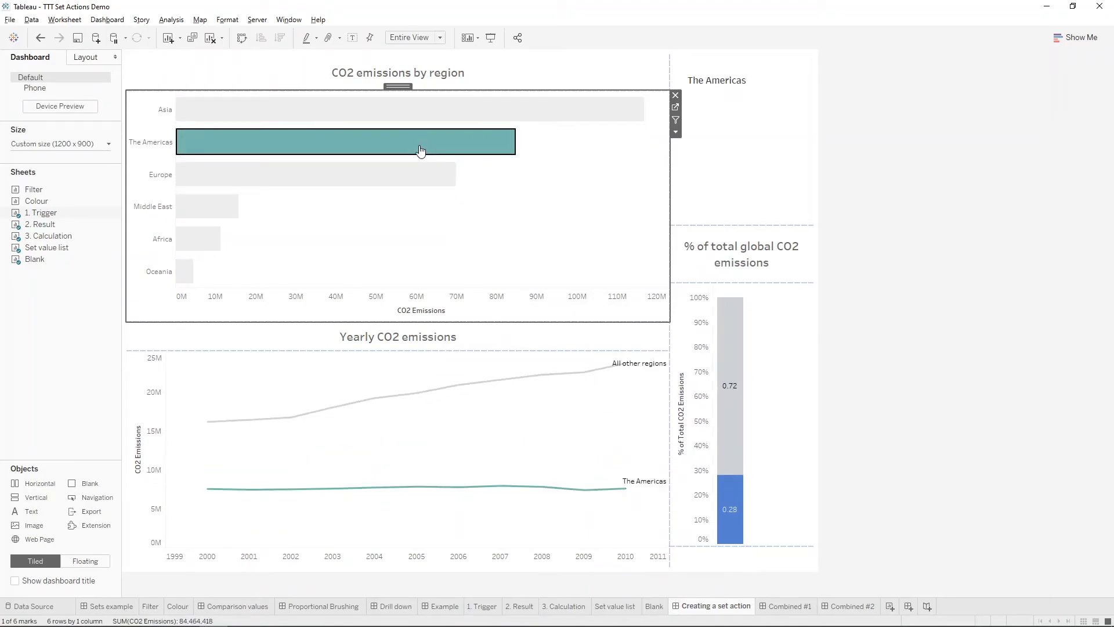
left_click(421, 151)
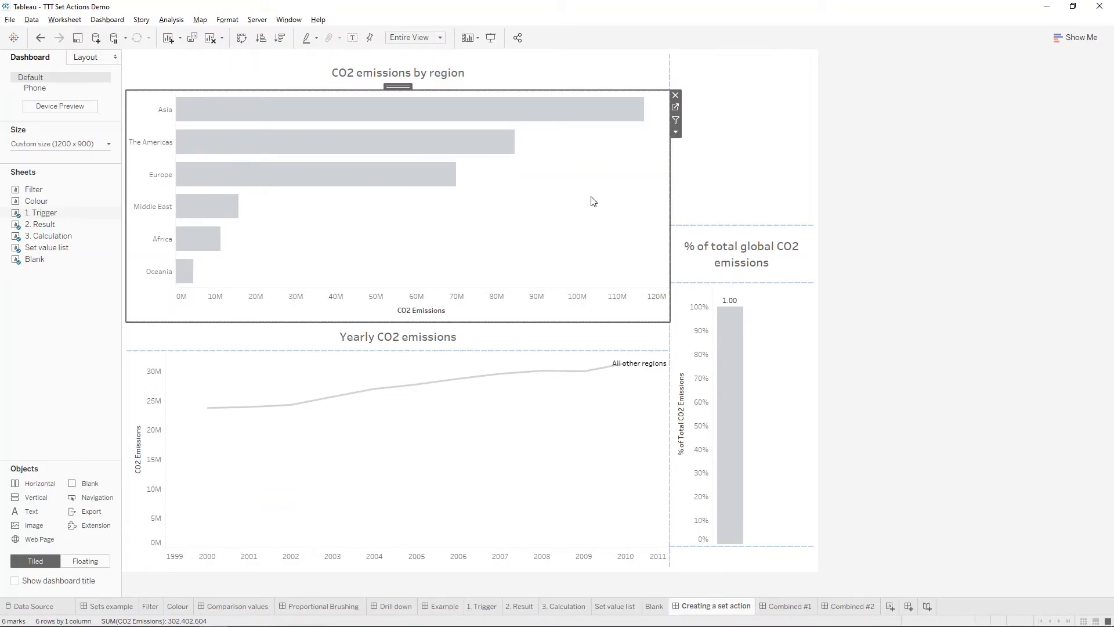
left_click(963, 267)
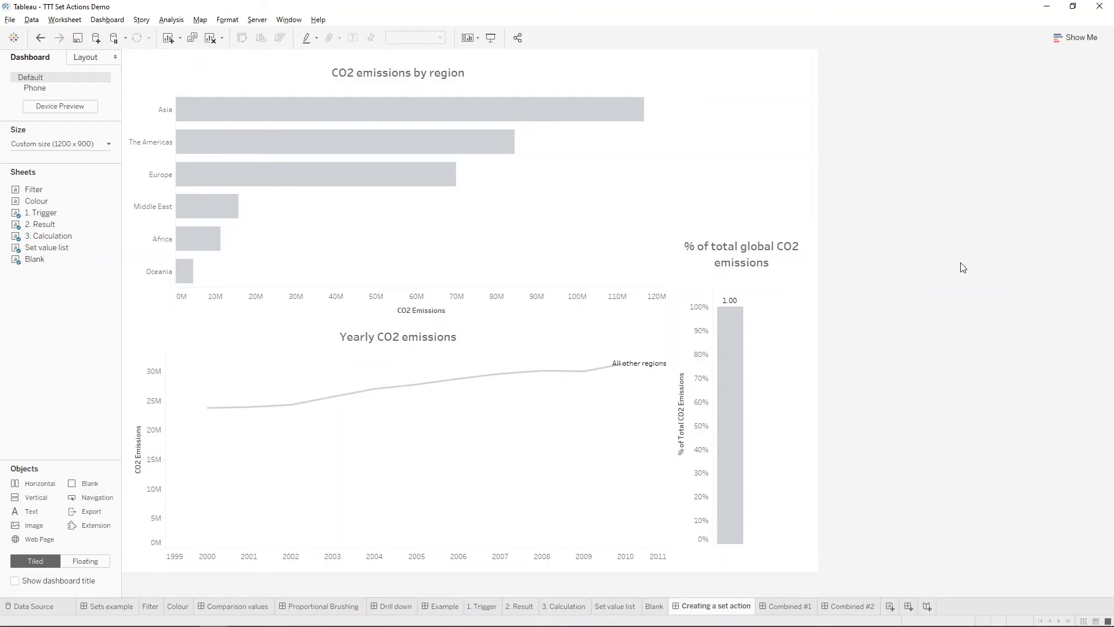
- Set the Change region set values action to add values to the set when run and keep set values when cleared
key("ctrl+shift+d")
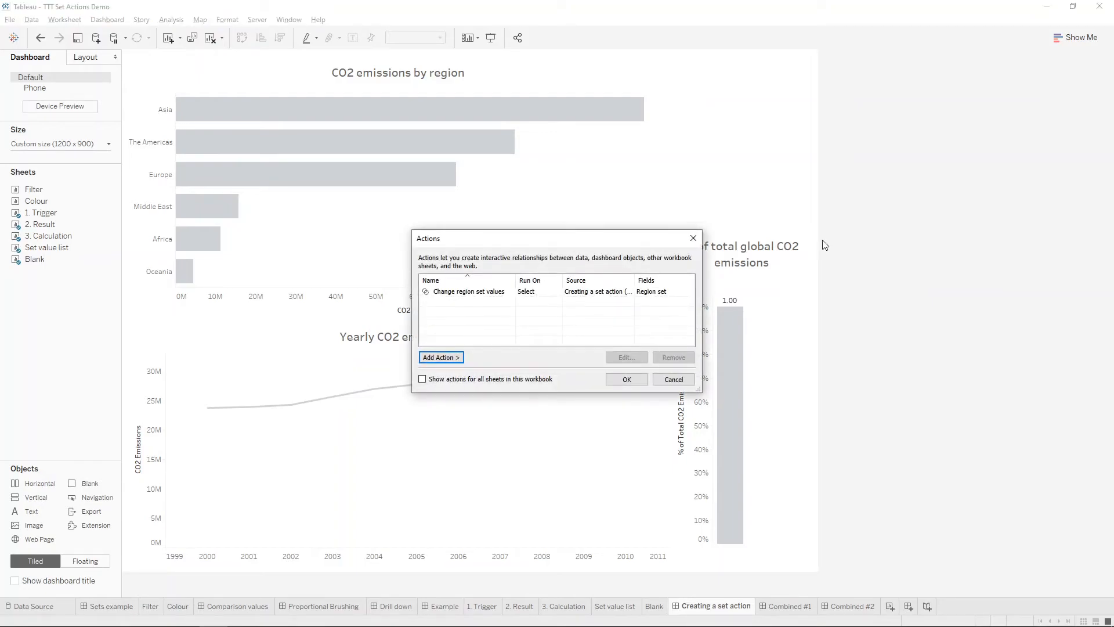
double_click(462, 293)
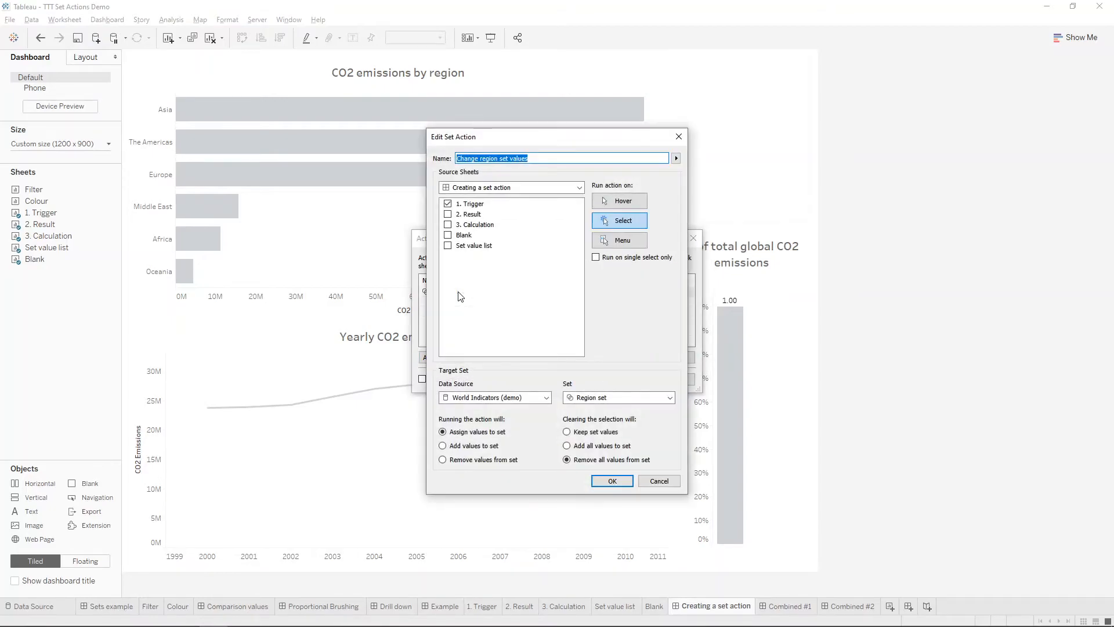
left_click(471, 445)
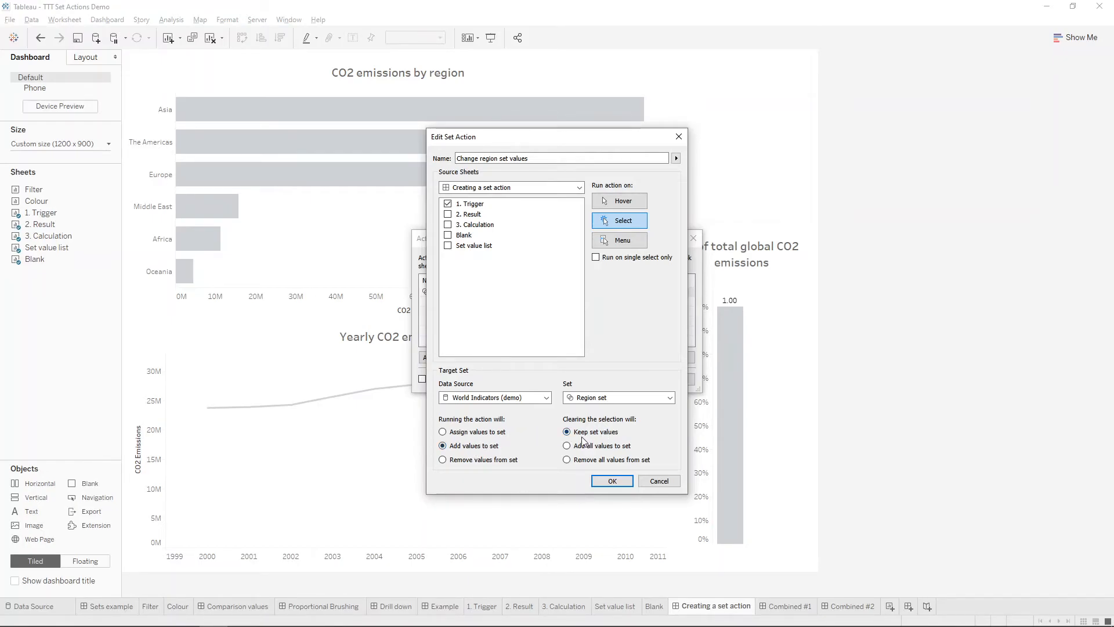
left_click(602, 484)
left_click(631, 380)
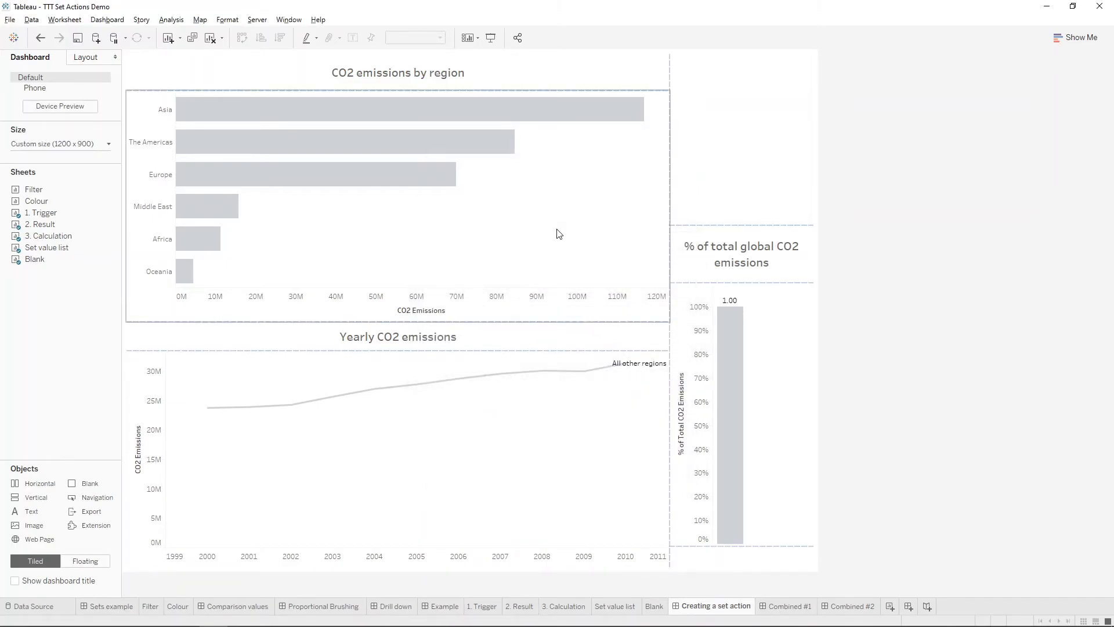
- Test adding regions to the set by selecting the Asia, Europe and Middle East bars one after another
left_click(473, 116)
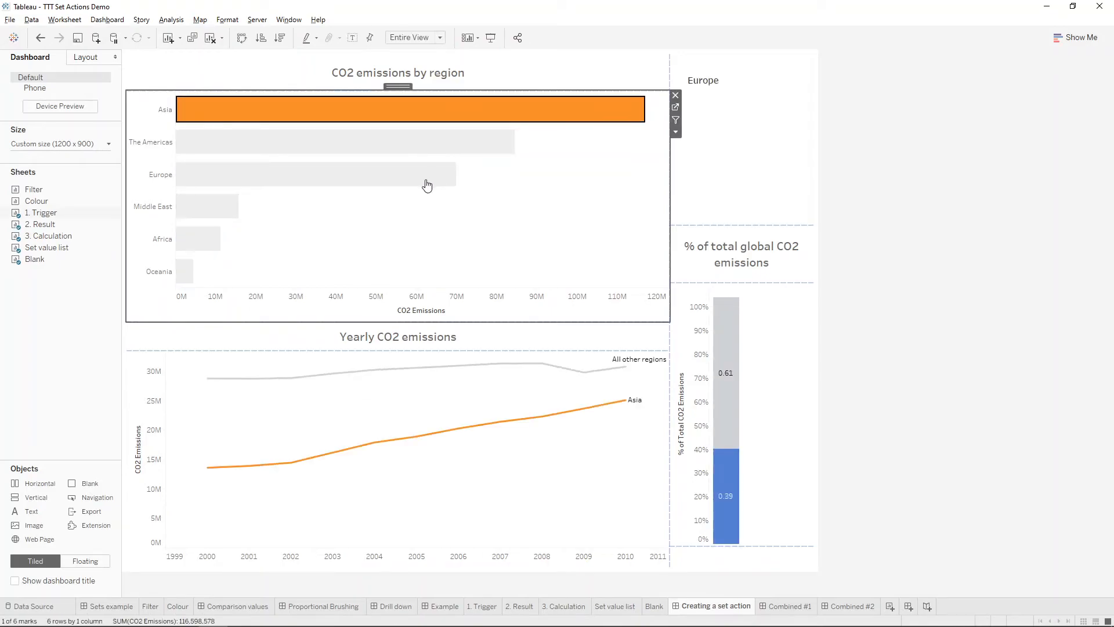
left_click(418, 185)
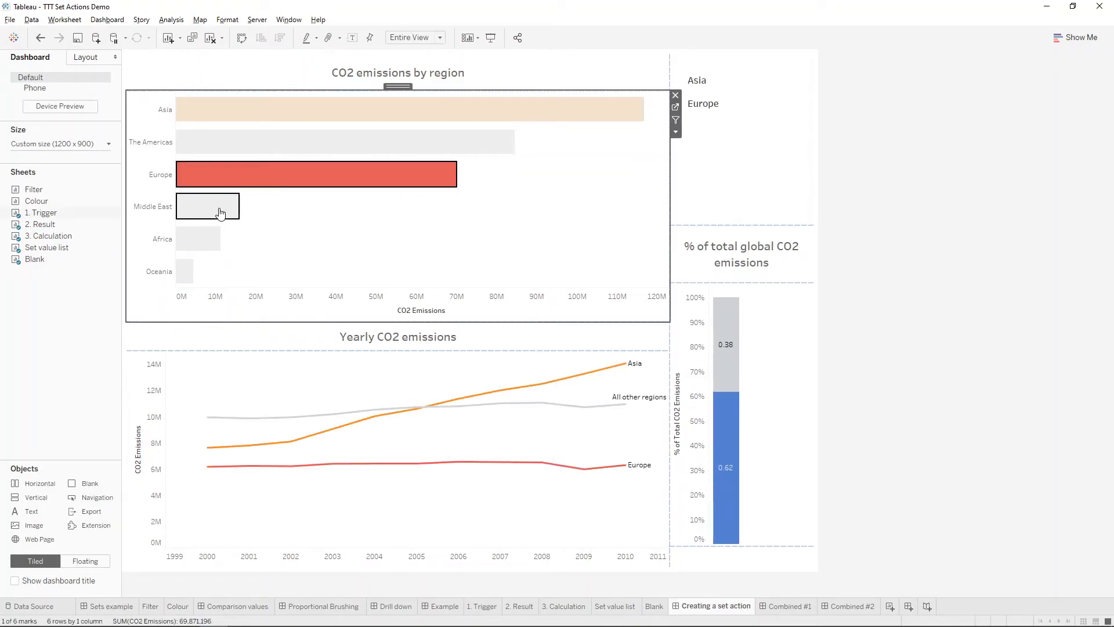
left_click(220, 214)
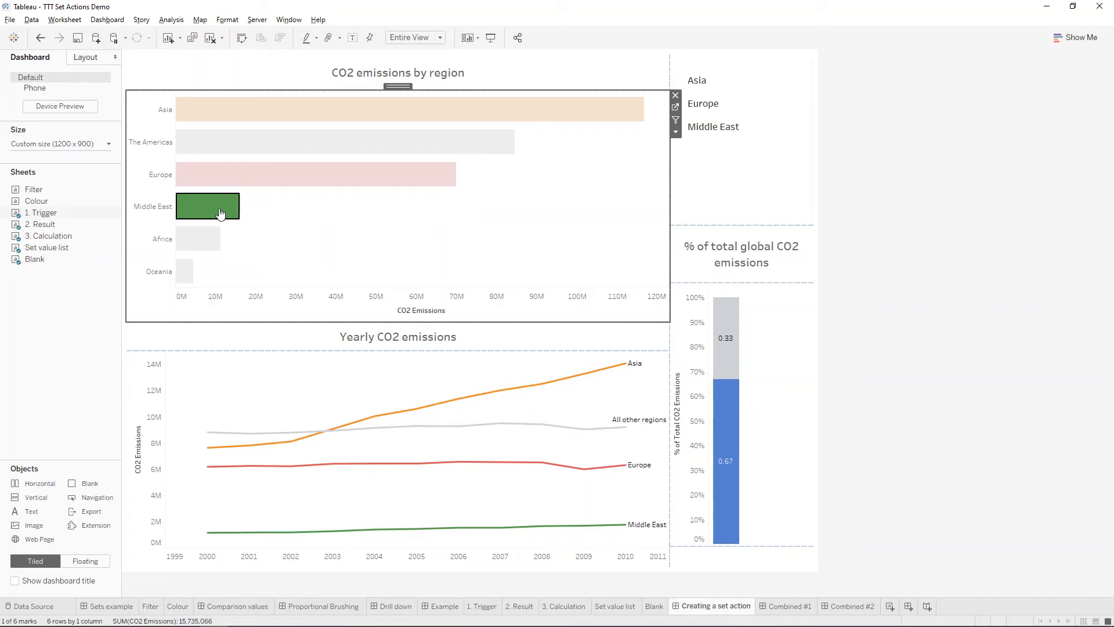
- Keep the action adding values to the set, but make clearing the selection add all values, and save it
key("ctrl+shift+a")
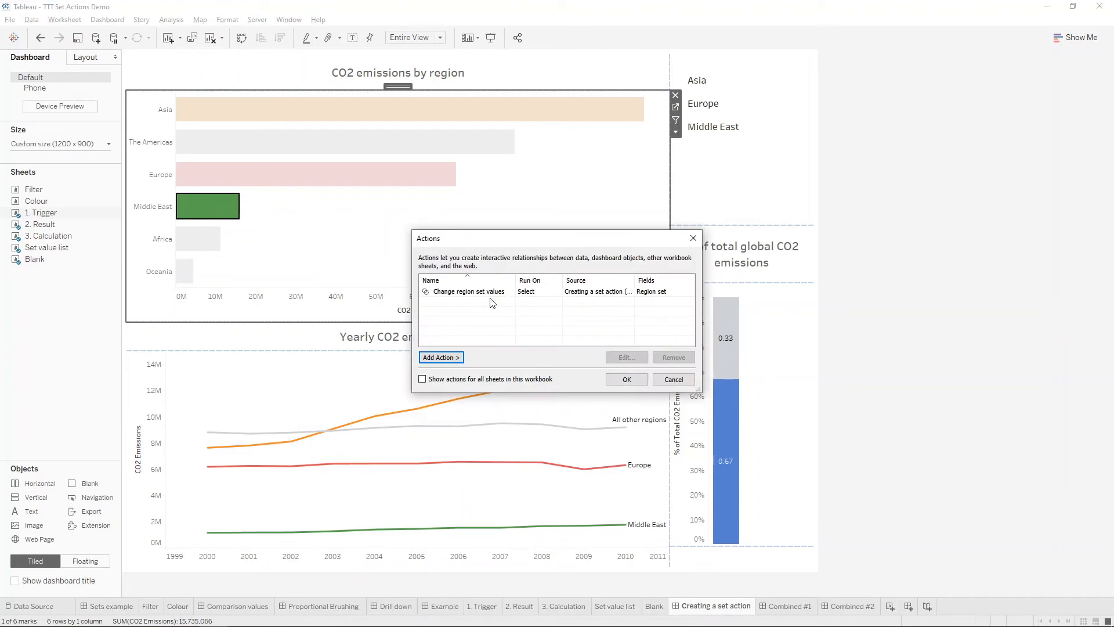
left_click(487, 292)
double_click(487, 292)
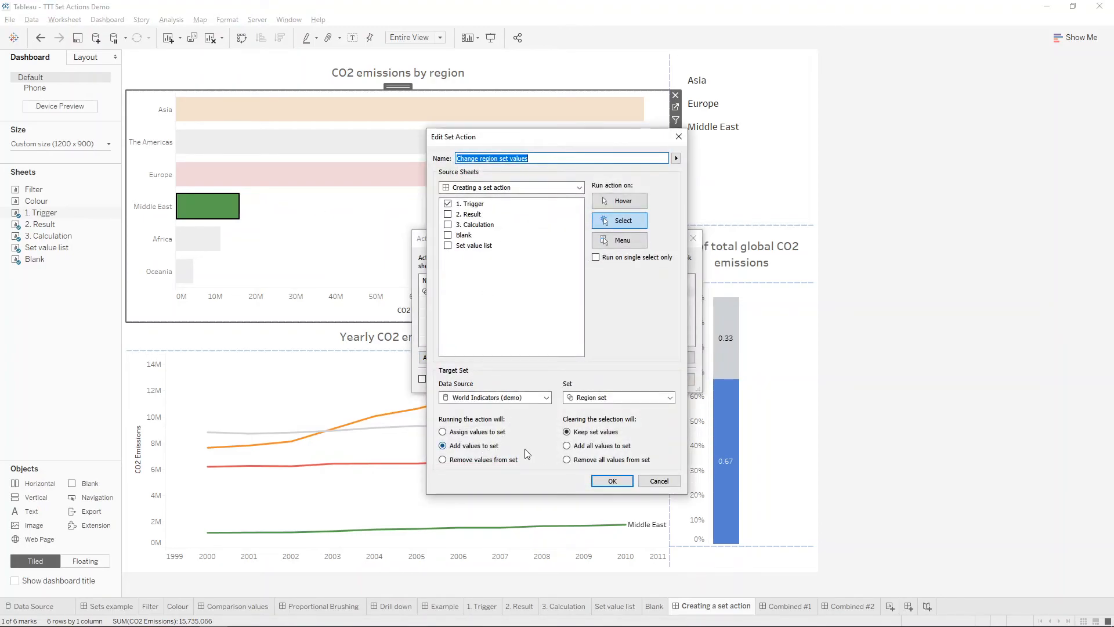
left_click(583, 448)
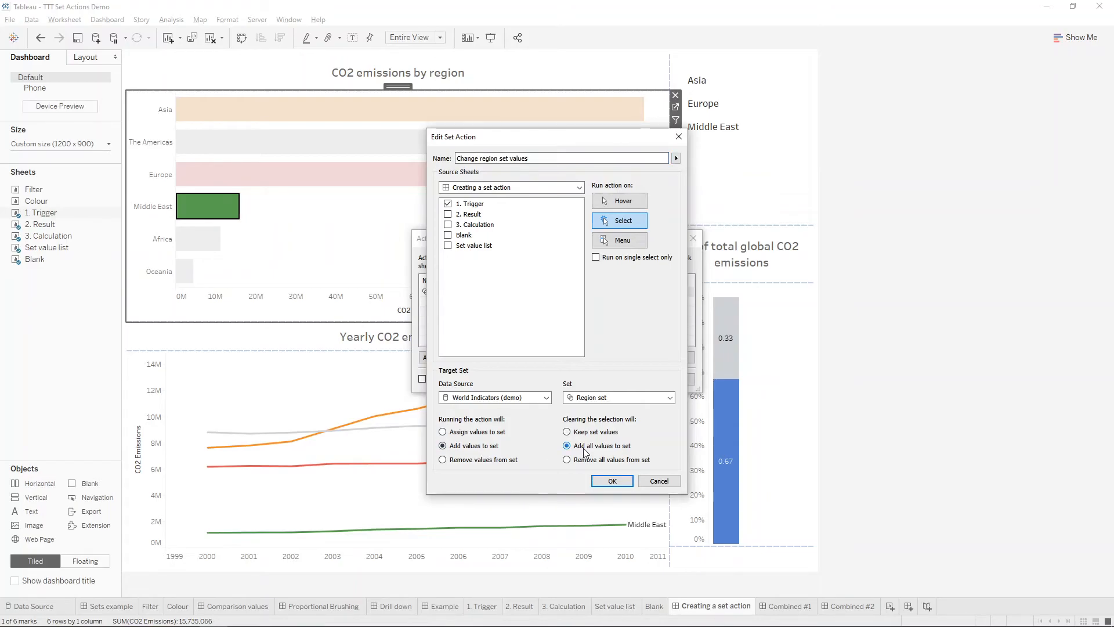
left_click(612, 481)
left_click(628, 380)
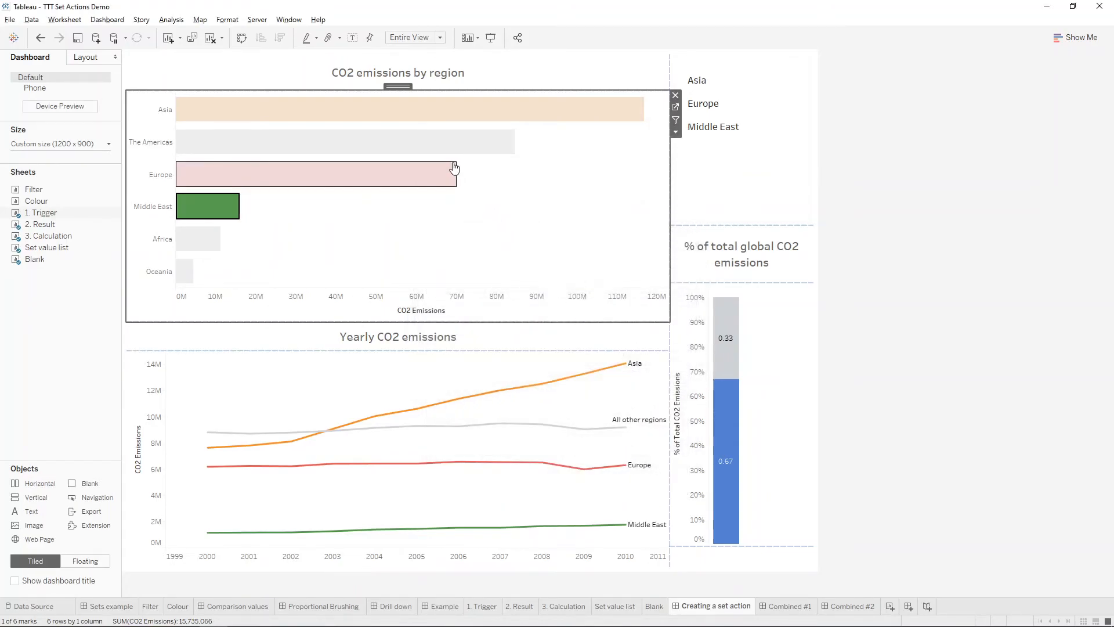
- Test the action by selecting Asia and The Americas, clearing the selection, then selecting and clearing The Americas again
left_click(443, 111)
left_click(442, 142)
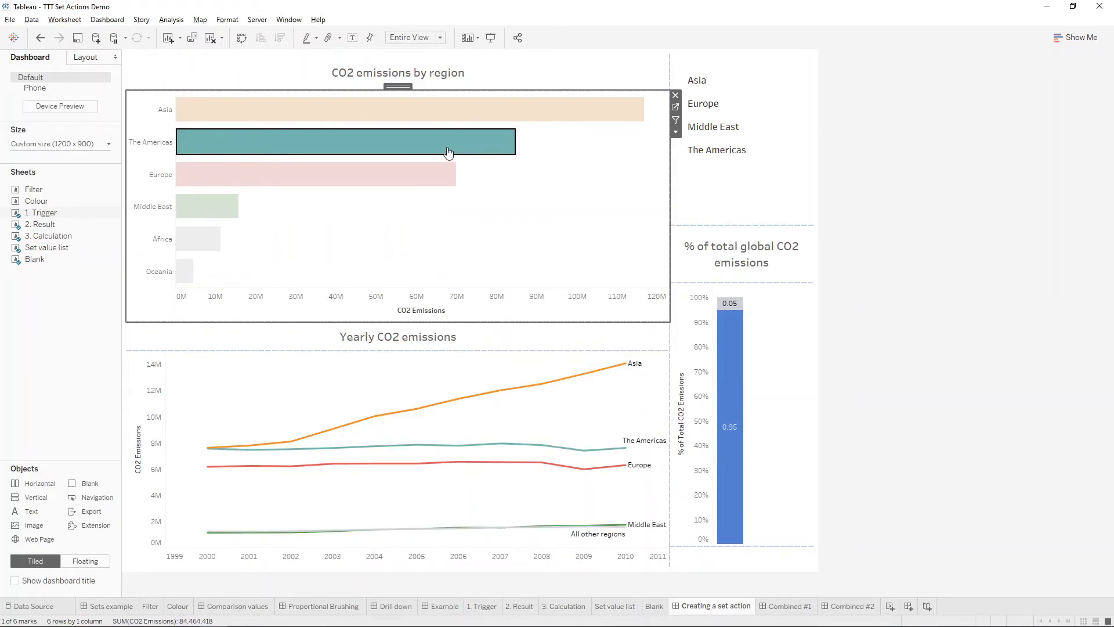
left_click(449, 152)
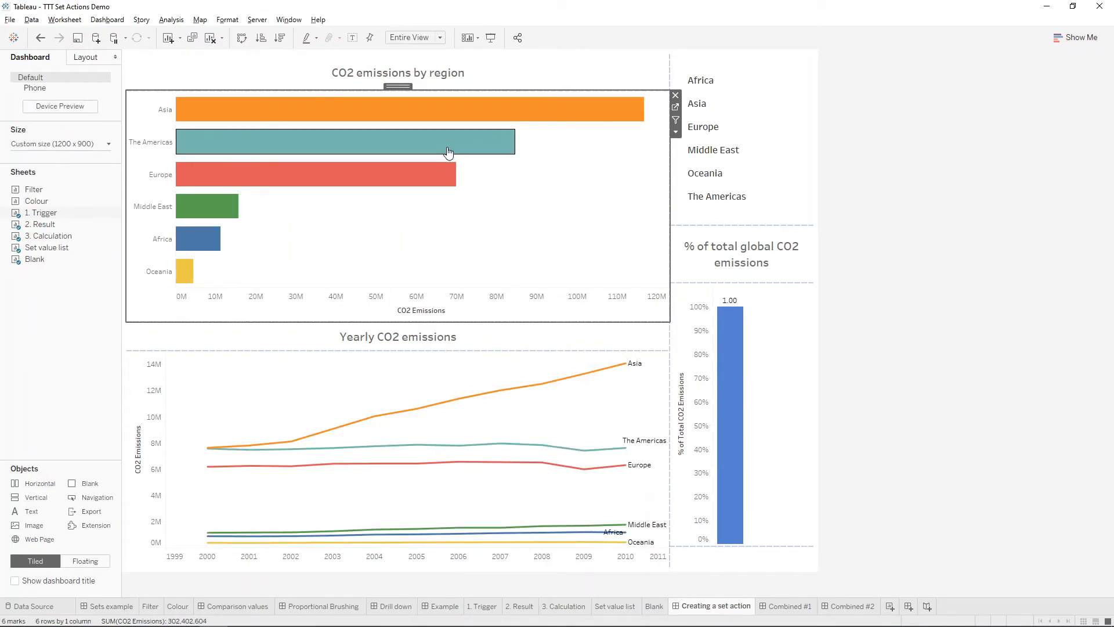
left_click(449, 152)
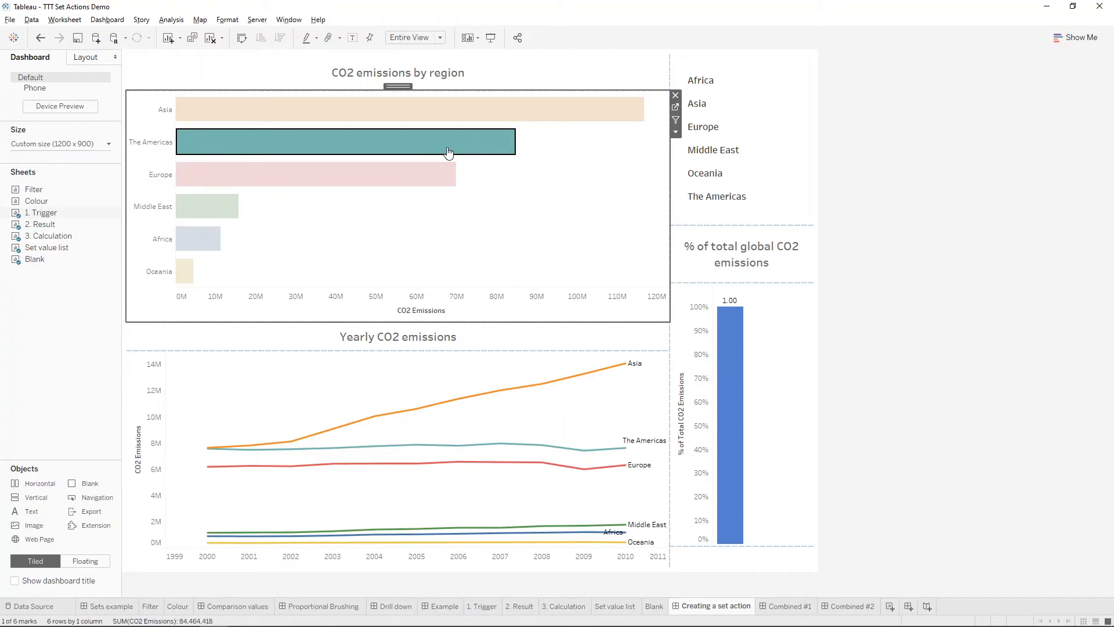
left_click(449, 153)
- Edit the value-adding region set action so that clearing the selection removes all values from the set, and save it
key("ctrl+shift+d")
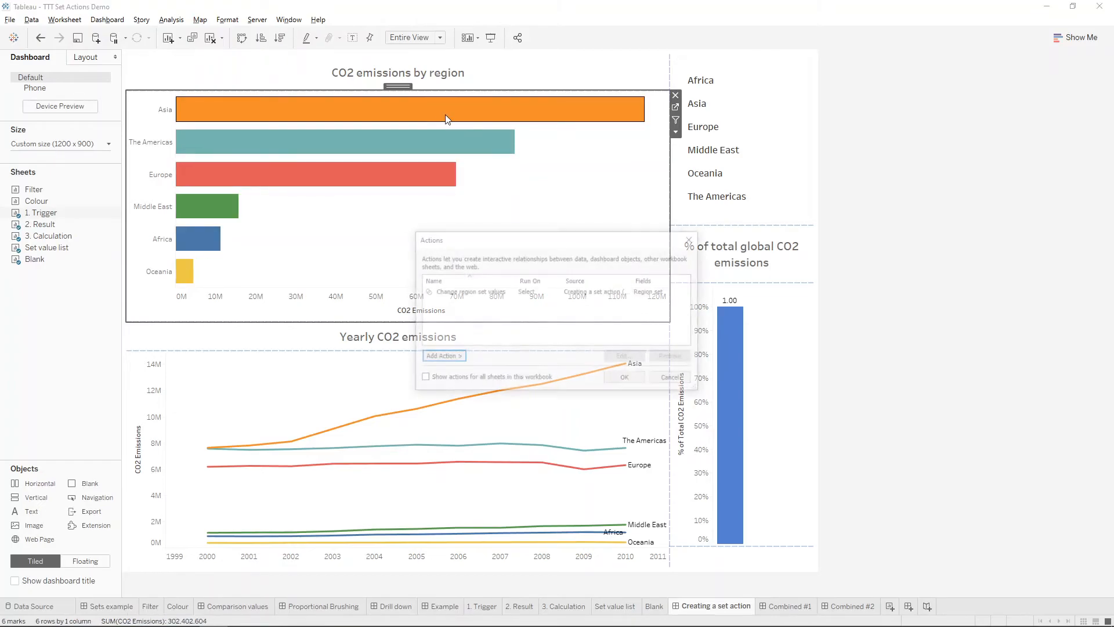
double_click(497, 296)
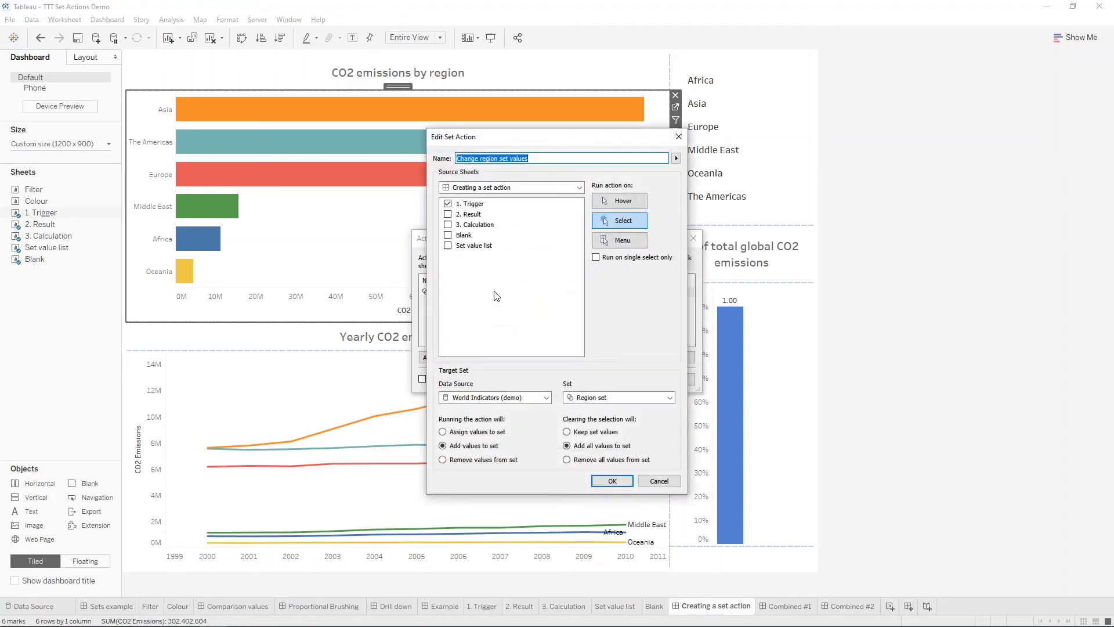
left_click(612, 462)
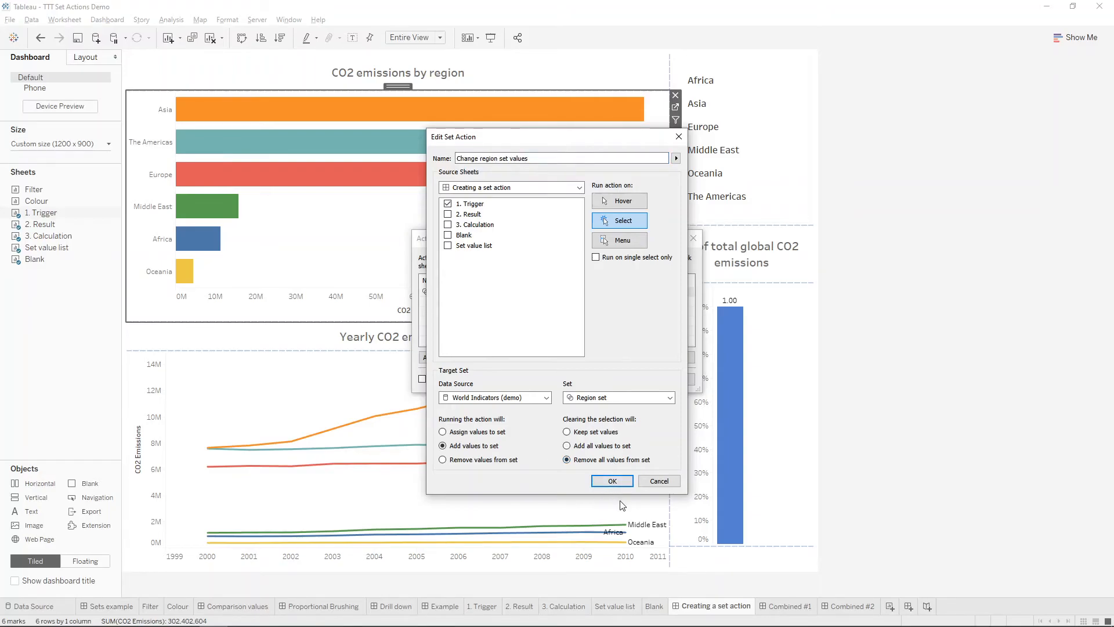
left_click(610, 483)
left_click(629, 375)
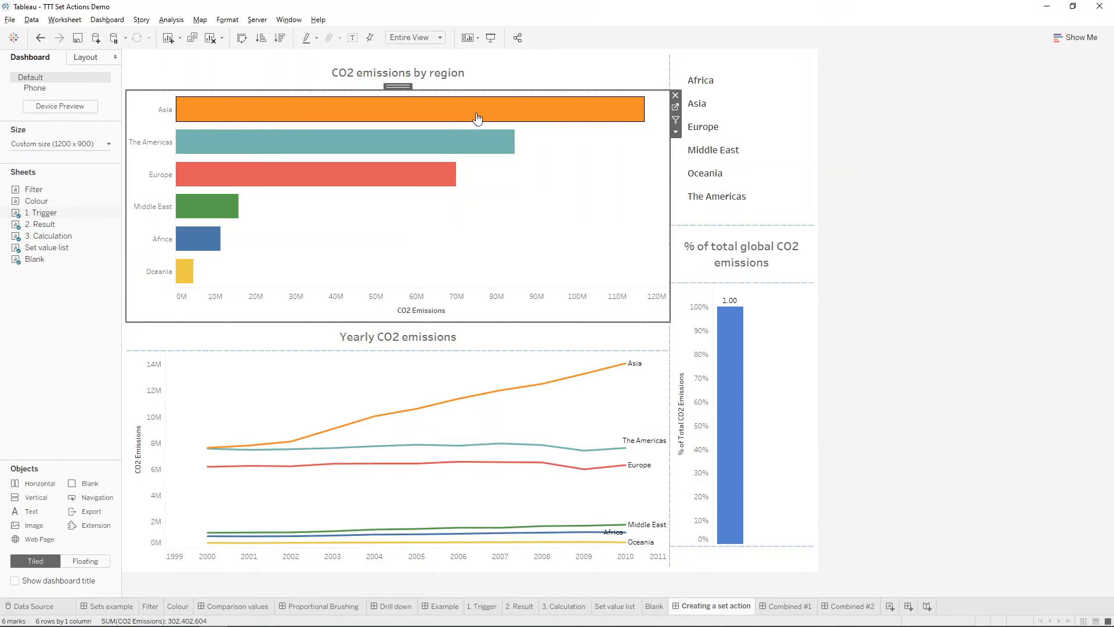
- Test the action by clearing the selected bar, then selecting The Americas, Asia and Europe one after another
left_click(458, 143)
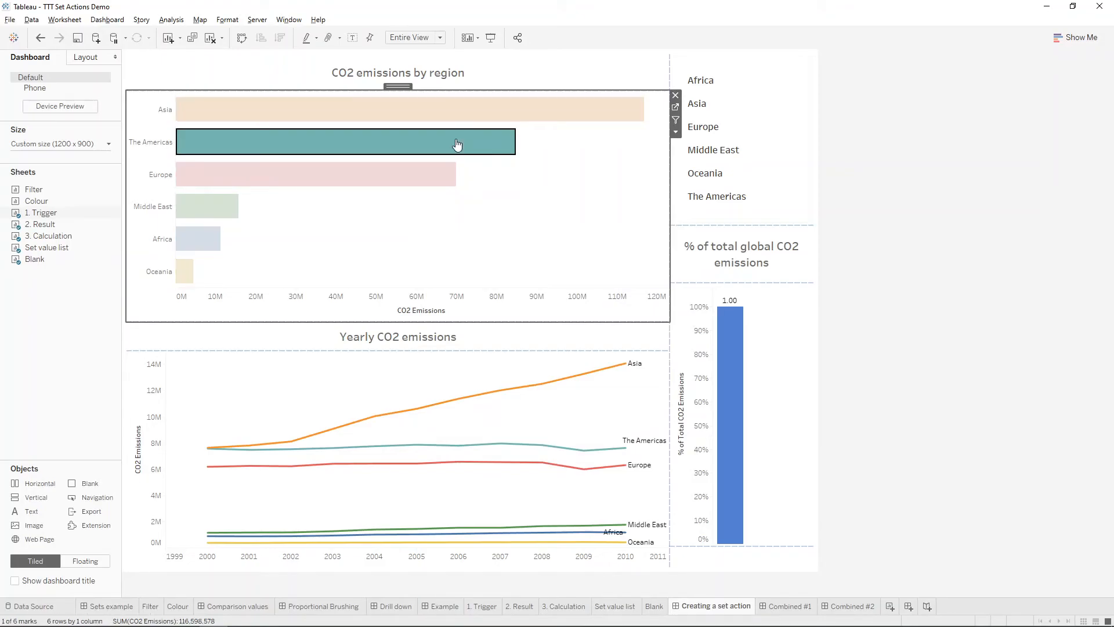
left_click(429, 153)
left_click(417, 131)
left_click(411, 114)
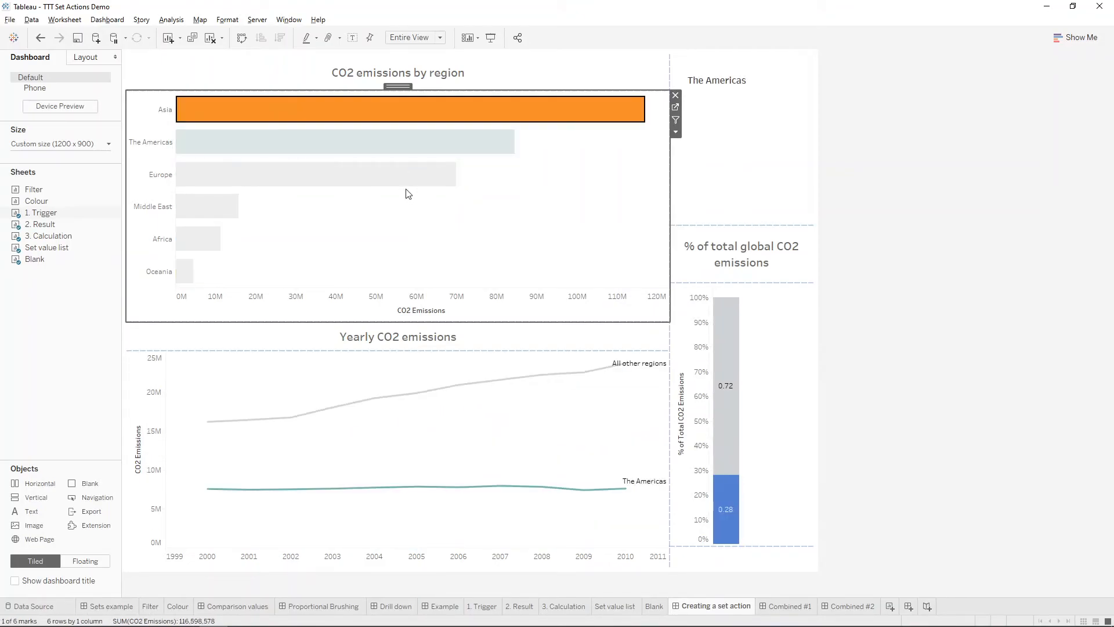
left_click(400, 180)
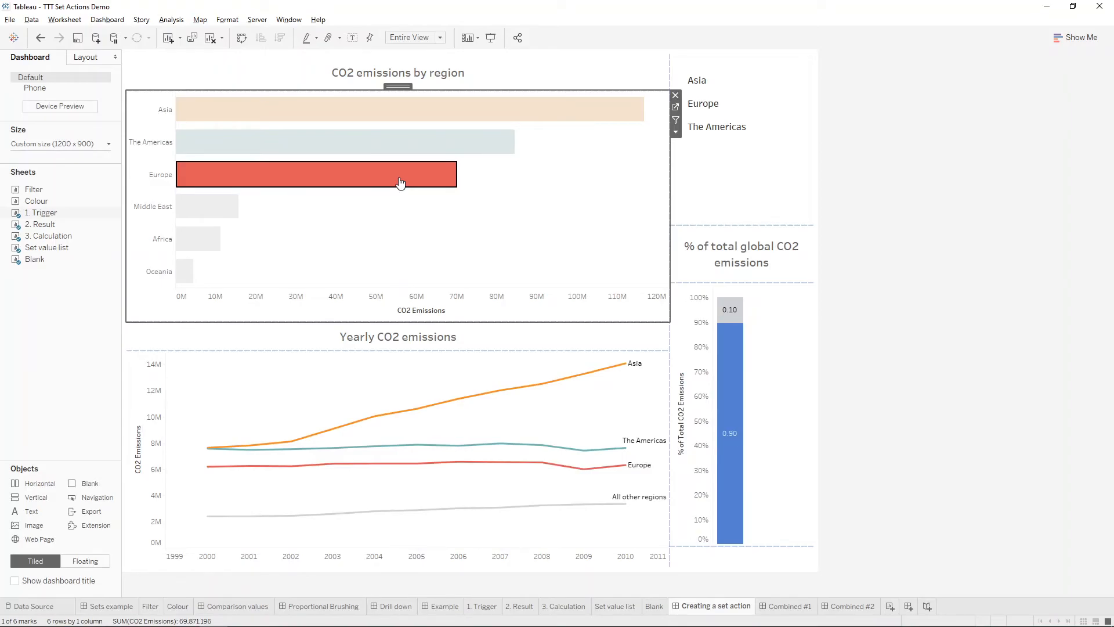
- Test the action by clearing the Europe selection, then selecting Europe, The Americas and Asia one after another
left_click(401, 182)
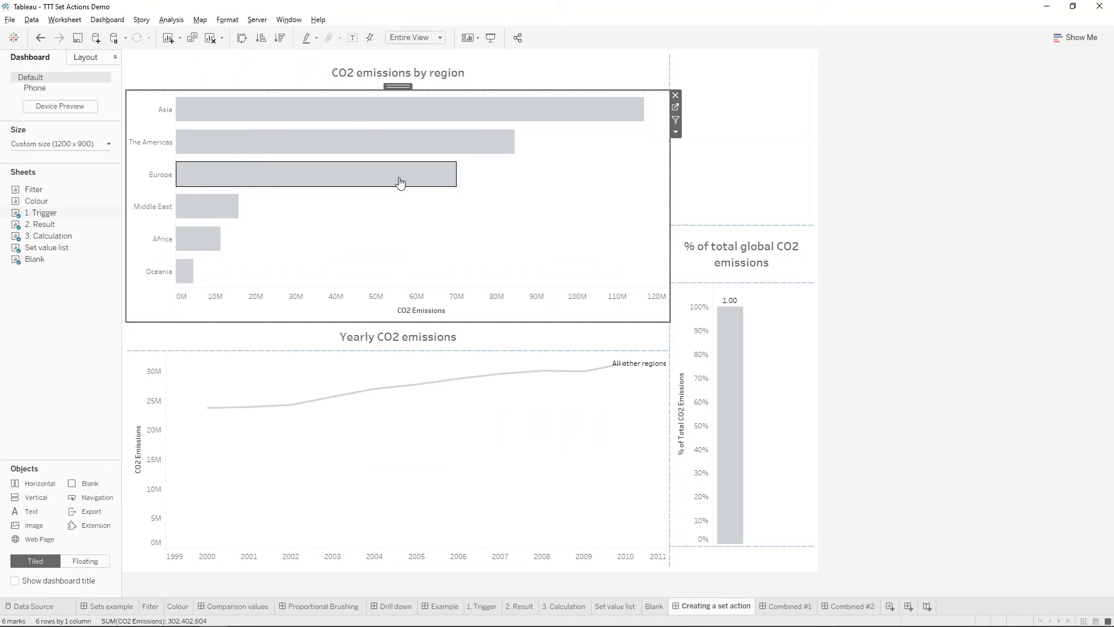
left_click(400, 182)
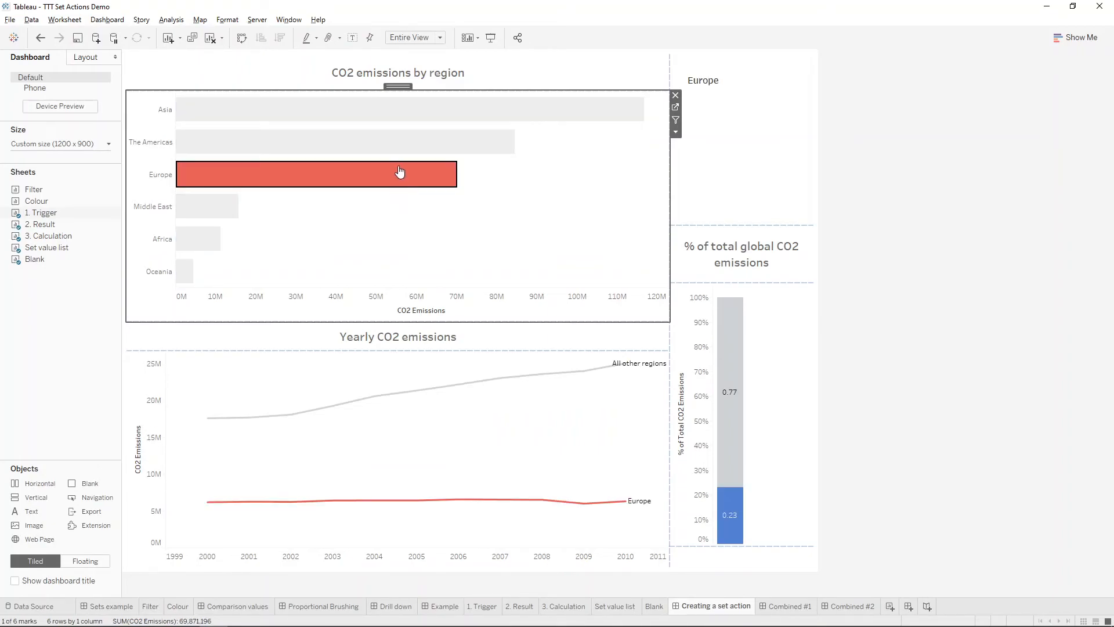
left_click(388, 130)
left_click(378, 110)
- Edit the region set action to remove values from the set and keep set values when the selection is cleared, and save it
key("ctrl+shift+d")
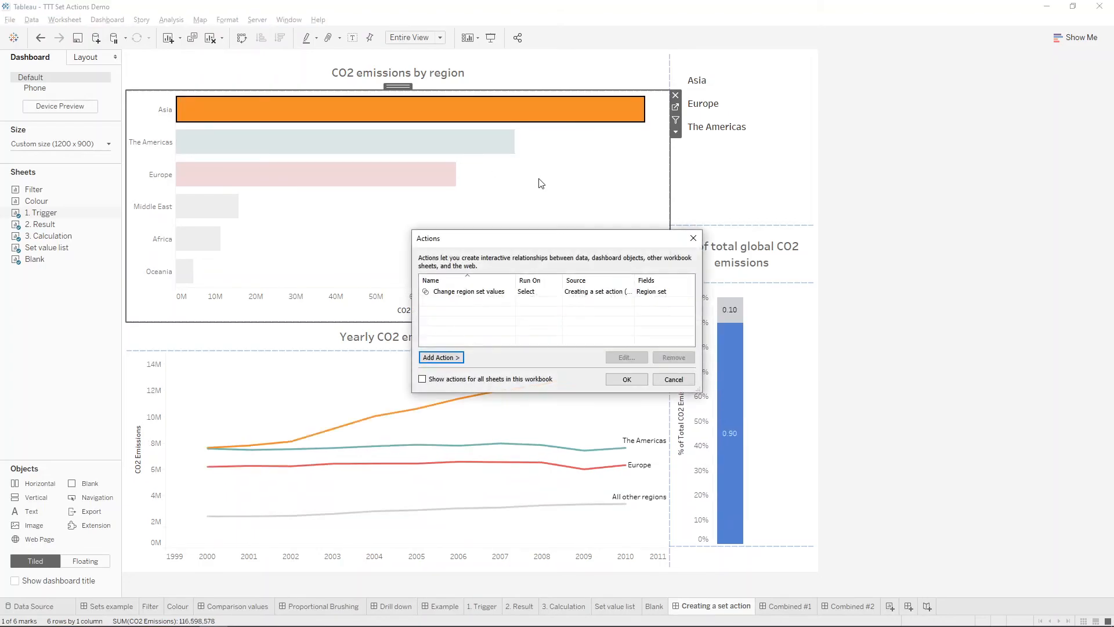
double_click(498, 294)
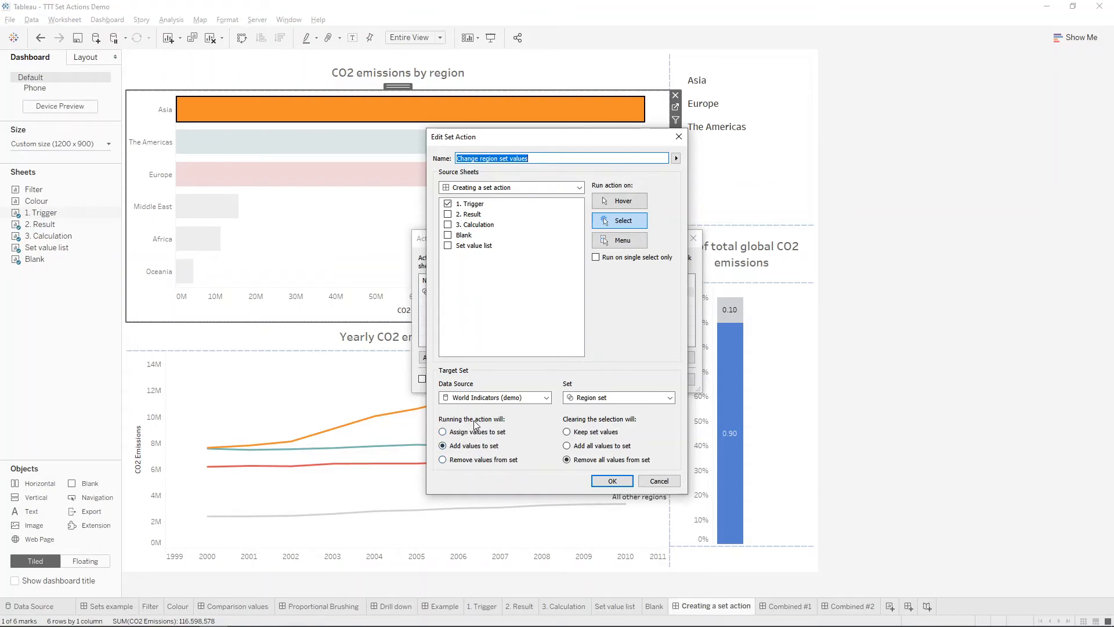
left_click(489, 463)
left_click(605, 436)
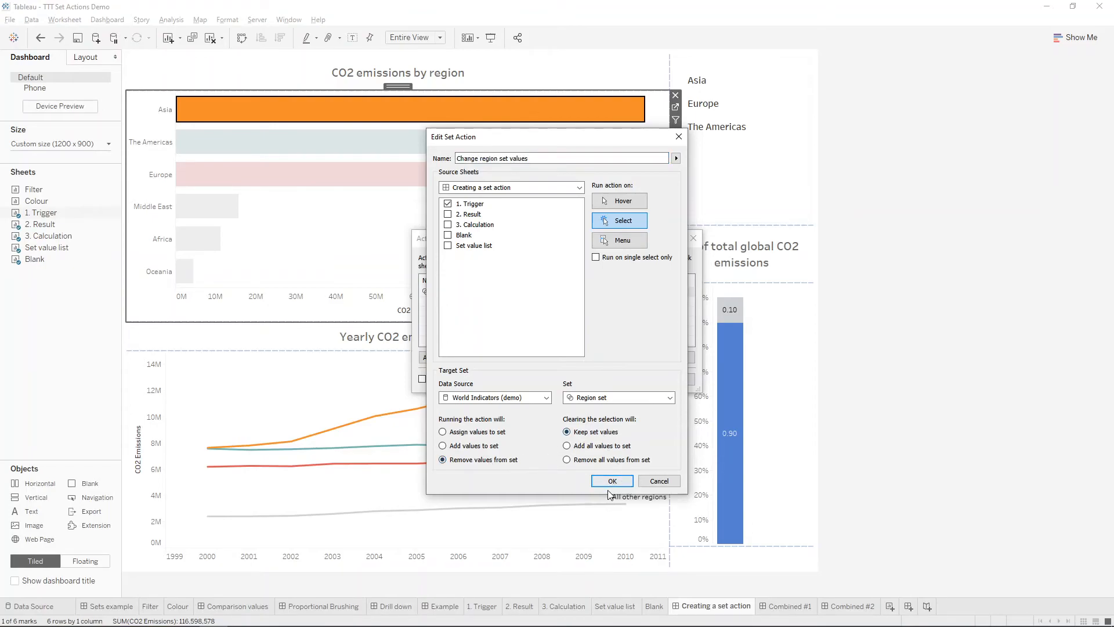
left_click(612, 481)
left_click(628, 380)
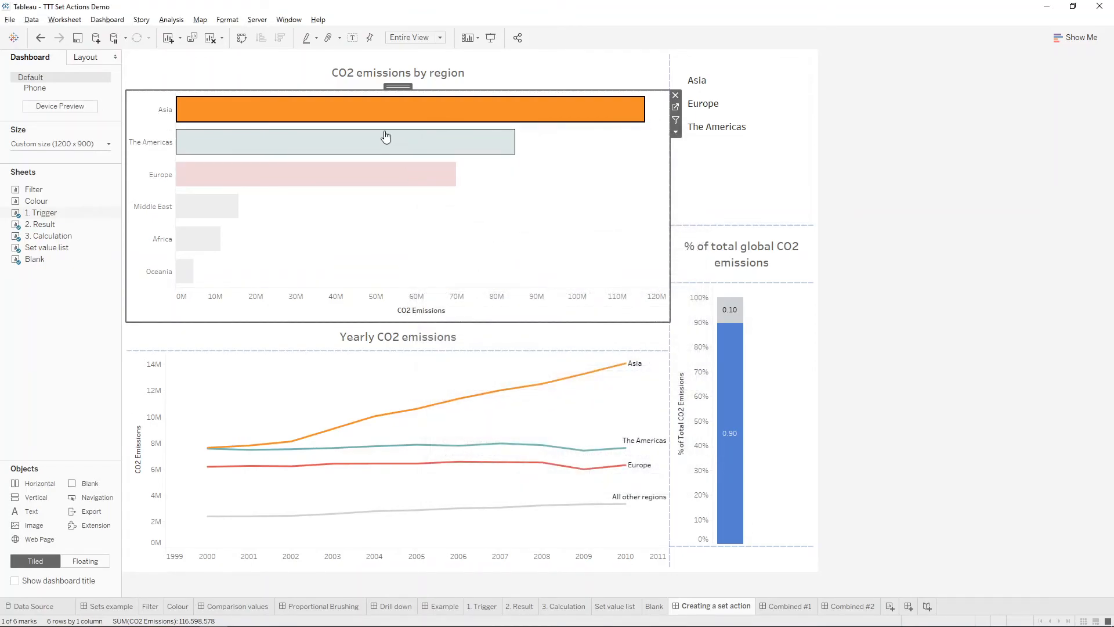
- Test the value-removing action by selecting Asia and The Americas in the CO2 emissions by region chart
left_click(374, 117)
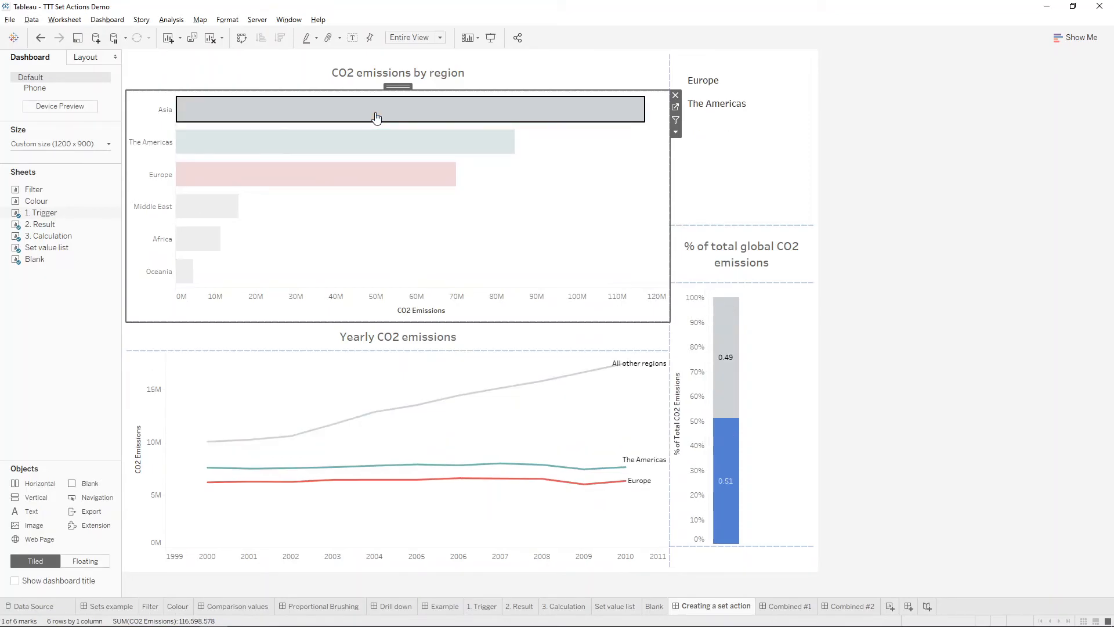
left_click(495, 145)
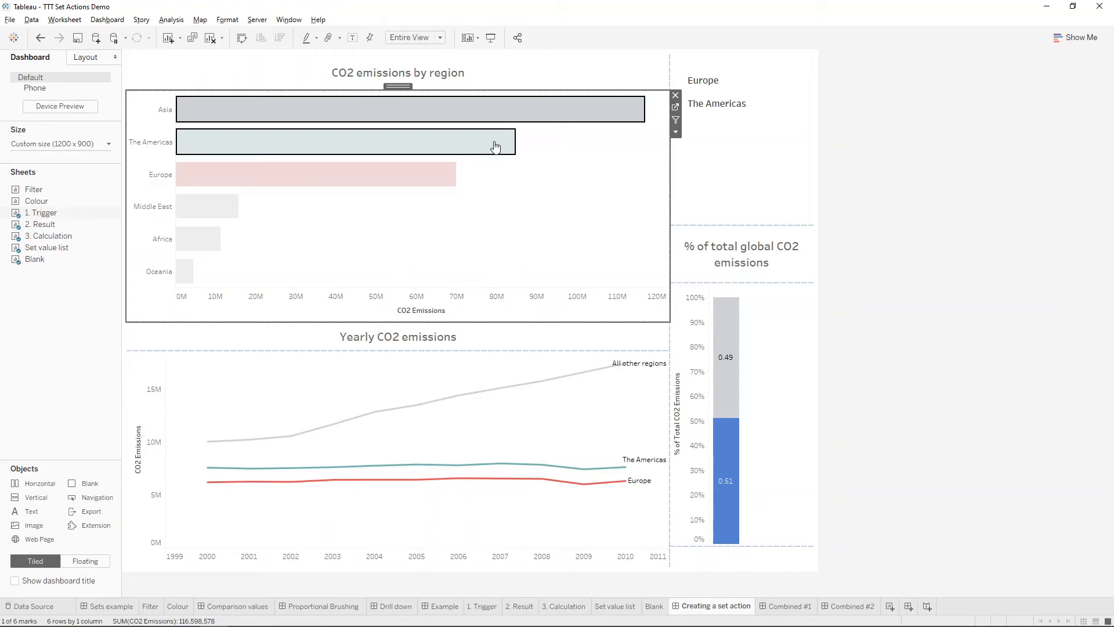
- Edit the value-removing region set action so that clearing the selection adds all values to the set, and save it
key("ctrl+shift+d")
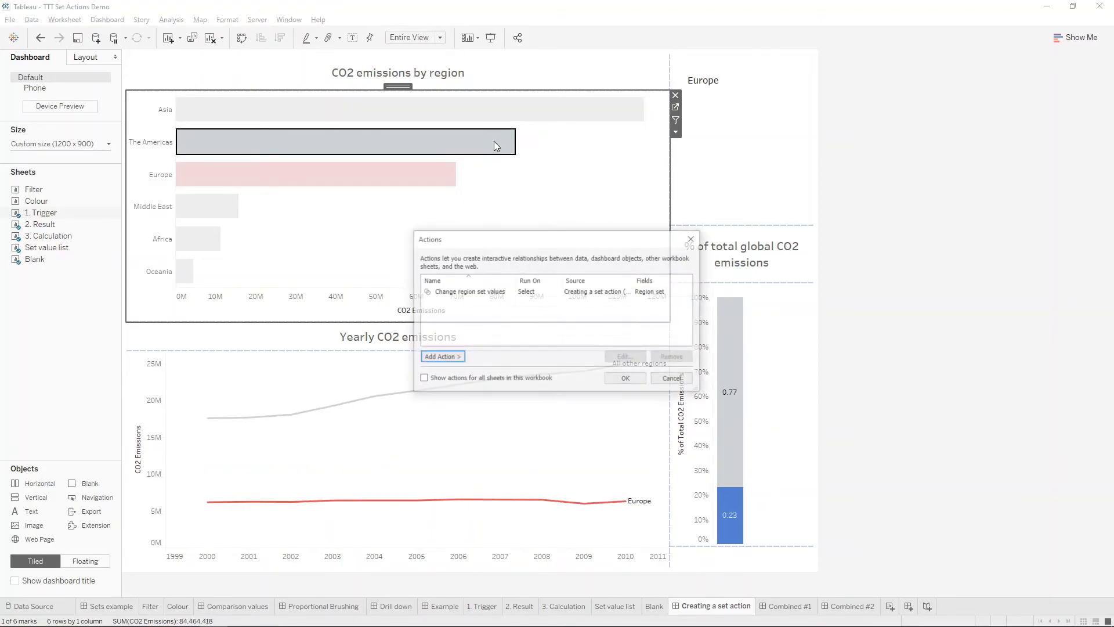
left_click(503, 291)
double_click(502, 291)
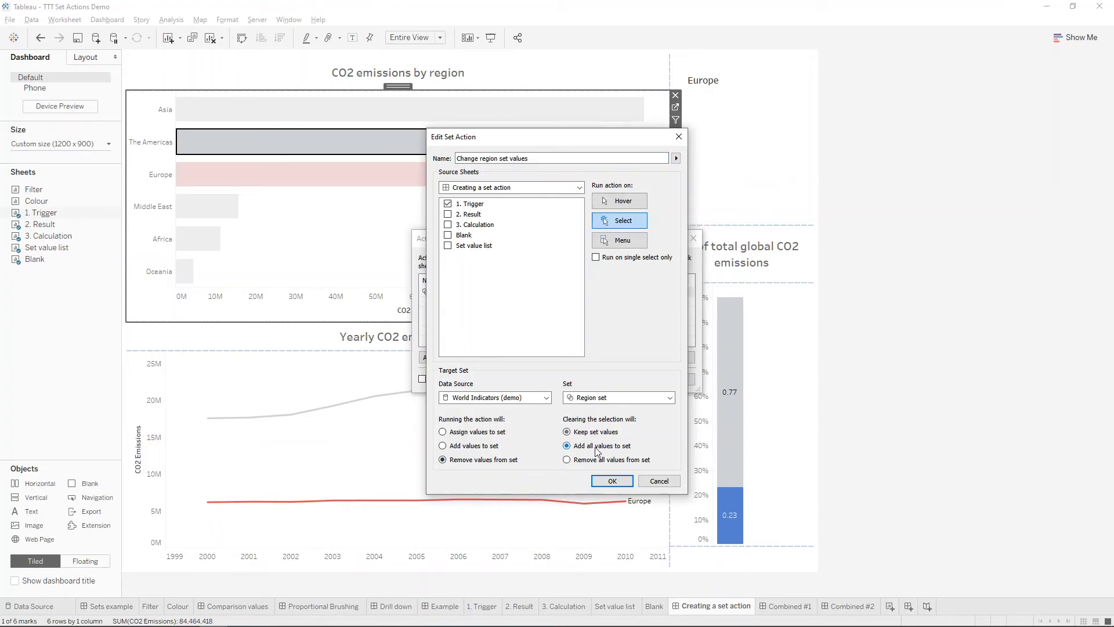
left_click(613, 481)
left_click(626, 381)
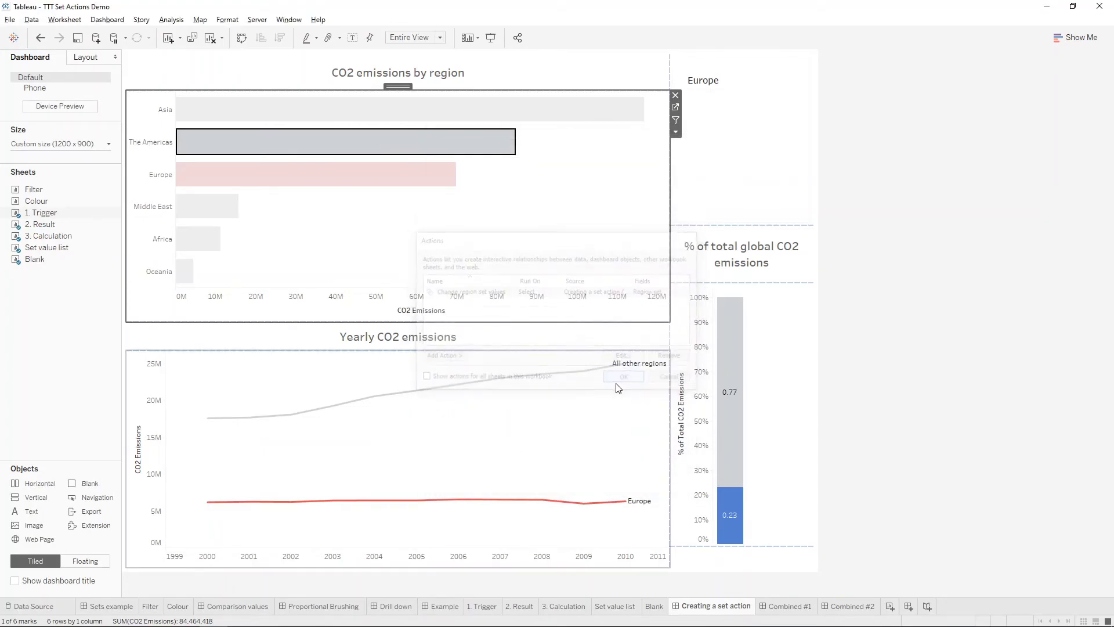
- Test the action by selecting Asia and The Americas and clearing, then selecting The Americas, Asia and Europe and clearing again
left_click(413, 116)
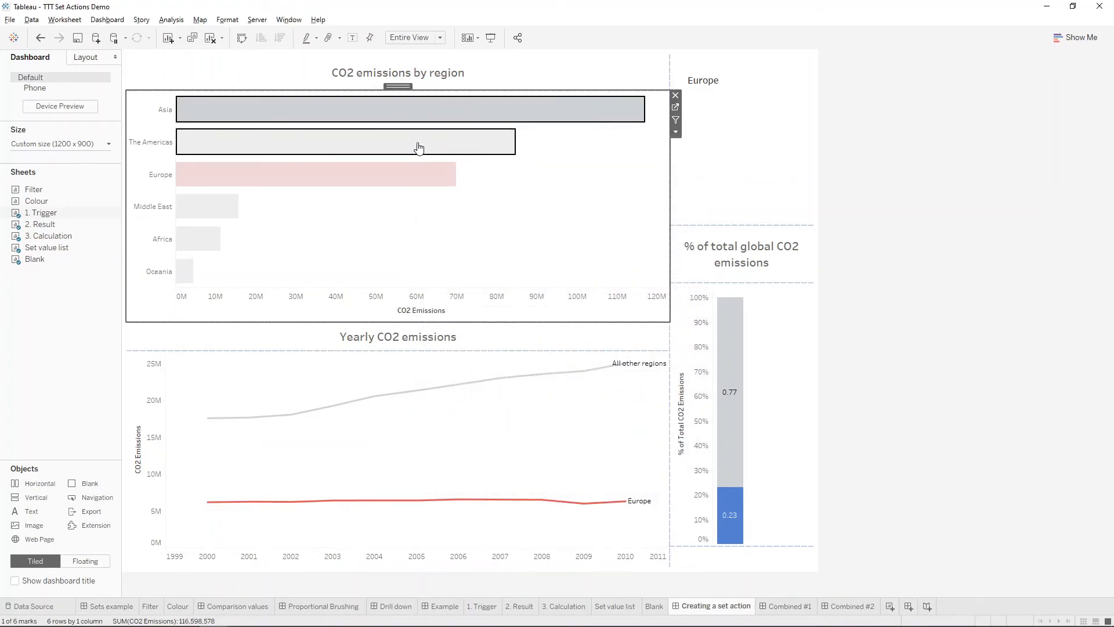
left_click(418, 145)
left_click(419, 147)
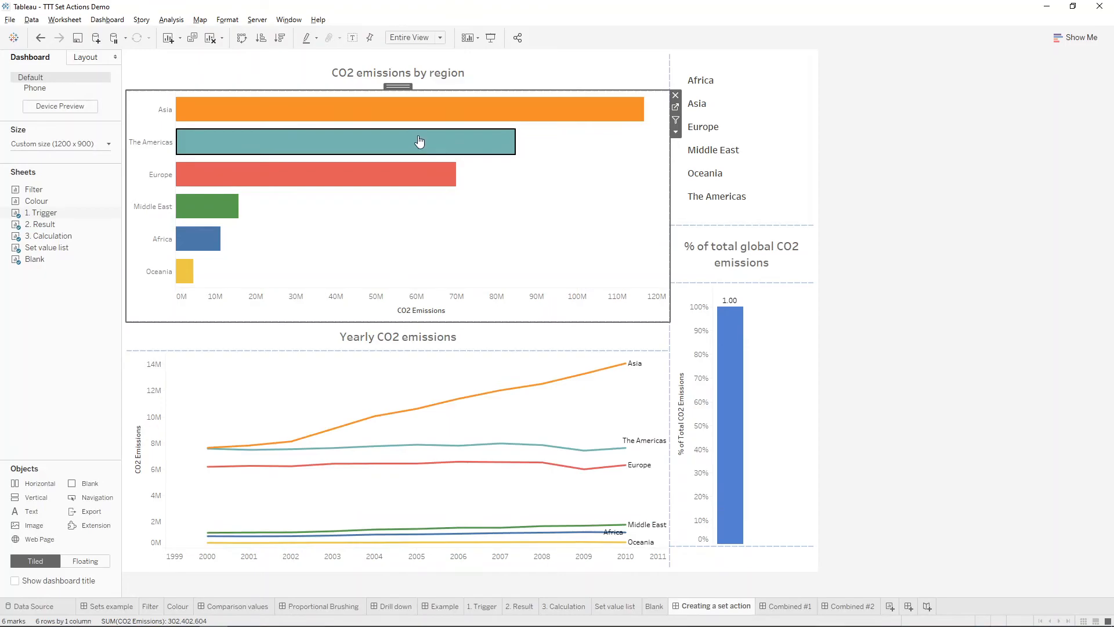
left_click(418, 141)
left_click(400, 113)
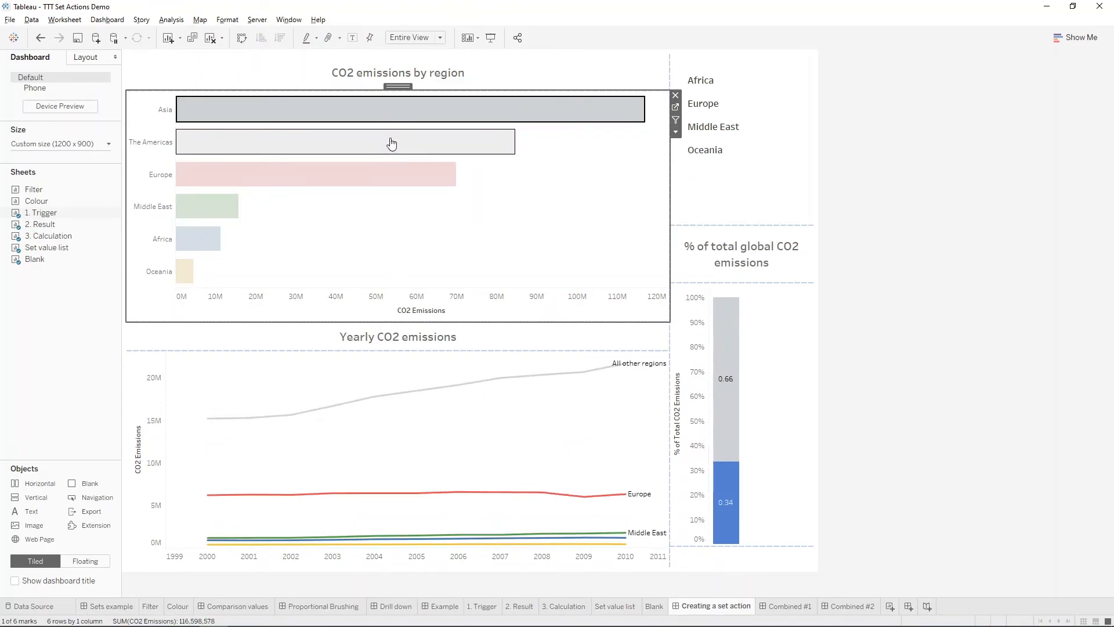
left_click(395, 178)
left_click(397, 180)
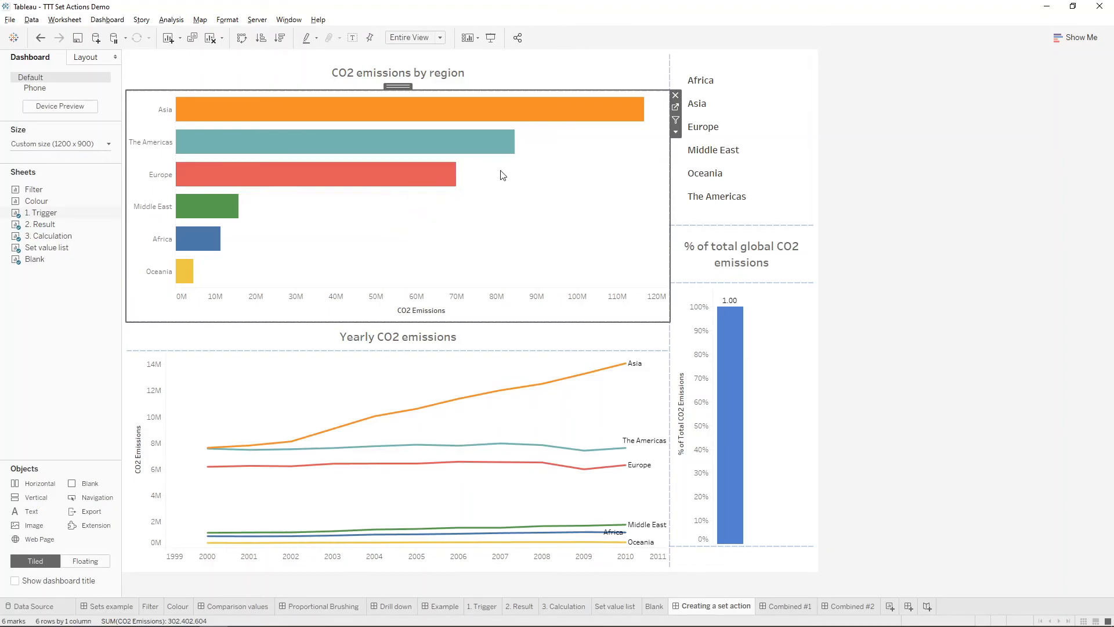
- On the Combined #1 dashboard, add The Americas and Europe to the set, then remove both through the Remove regions list
left_click(789, 605)
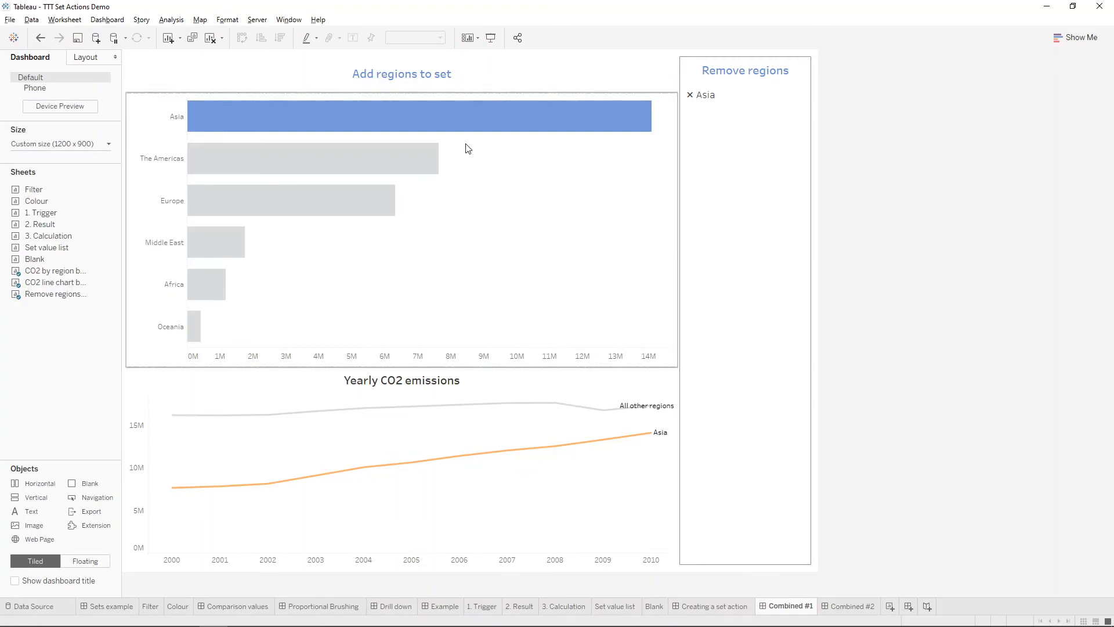
left_click(387, 161)
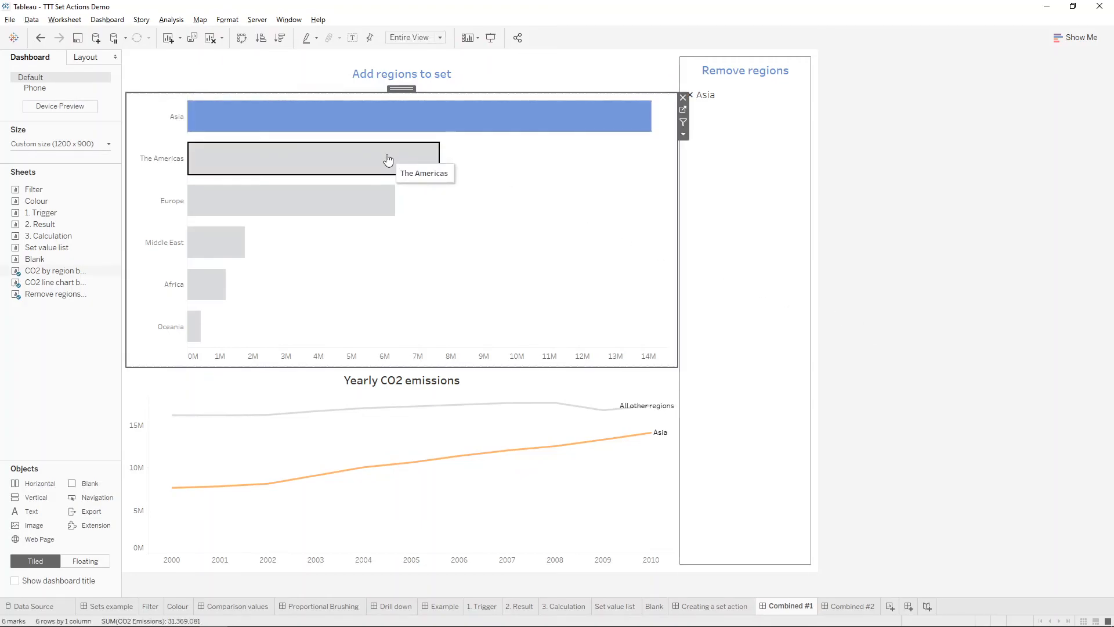
left_click(371, 204)
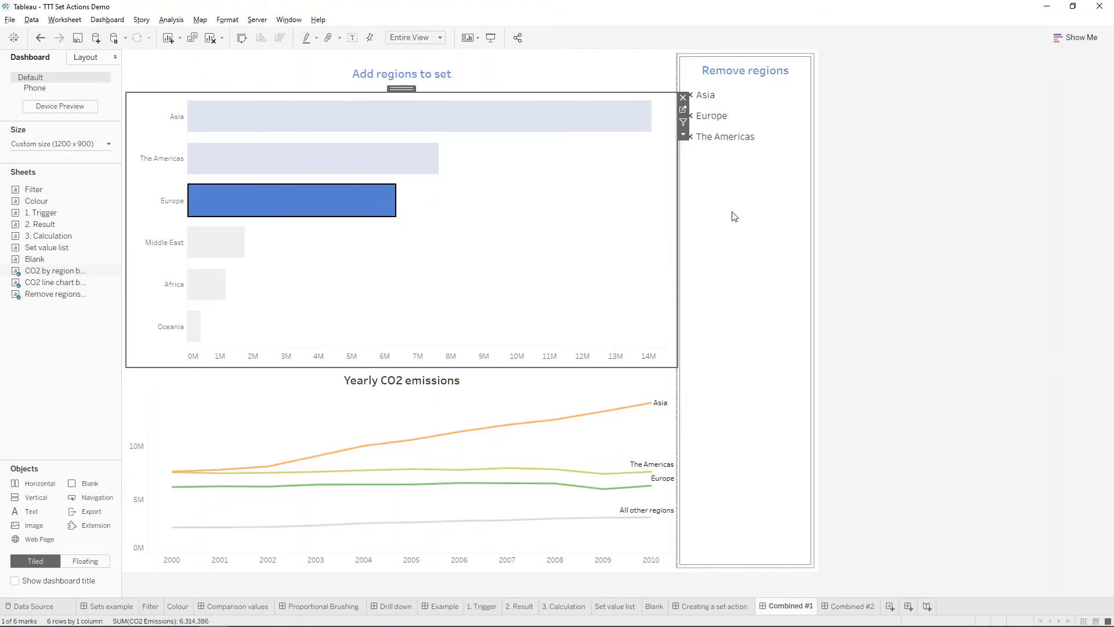
left_click(732, 140)
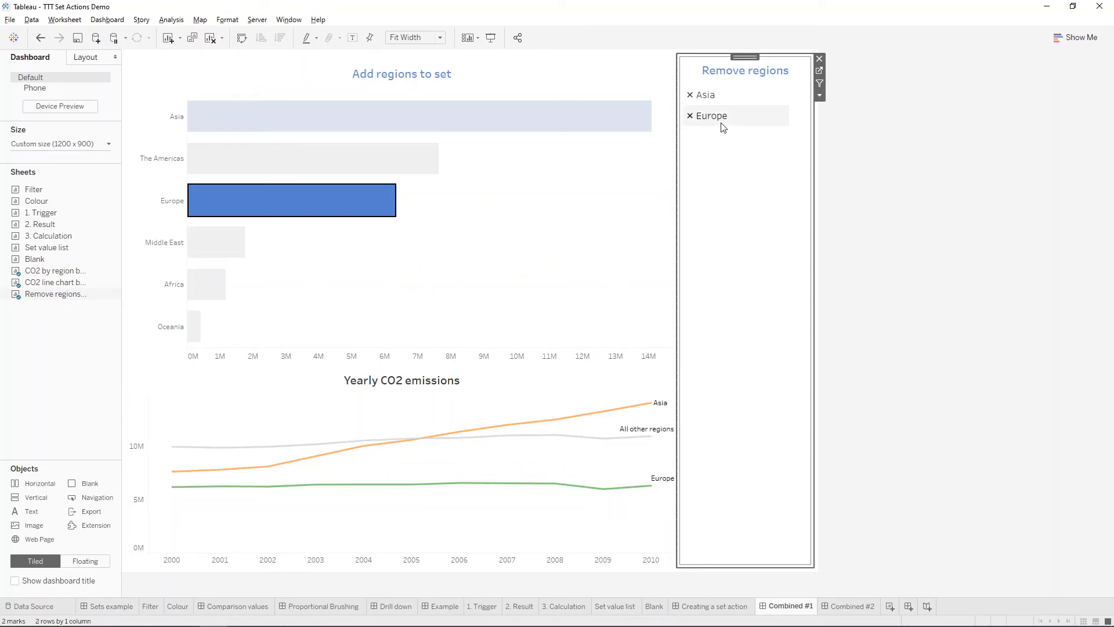
left_click(721, 122)
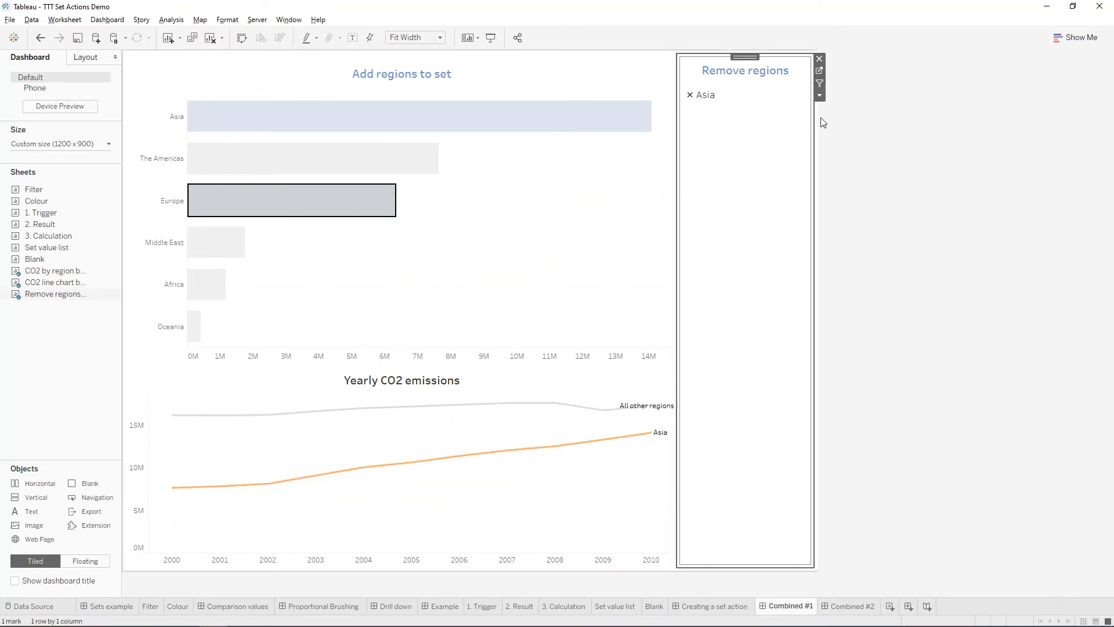
- Examine how the Remove regions from list worksheet is built, and return to the Combined #1 dashboard
left_click(820, 72)
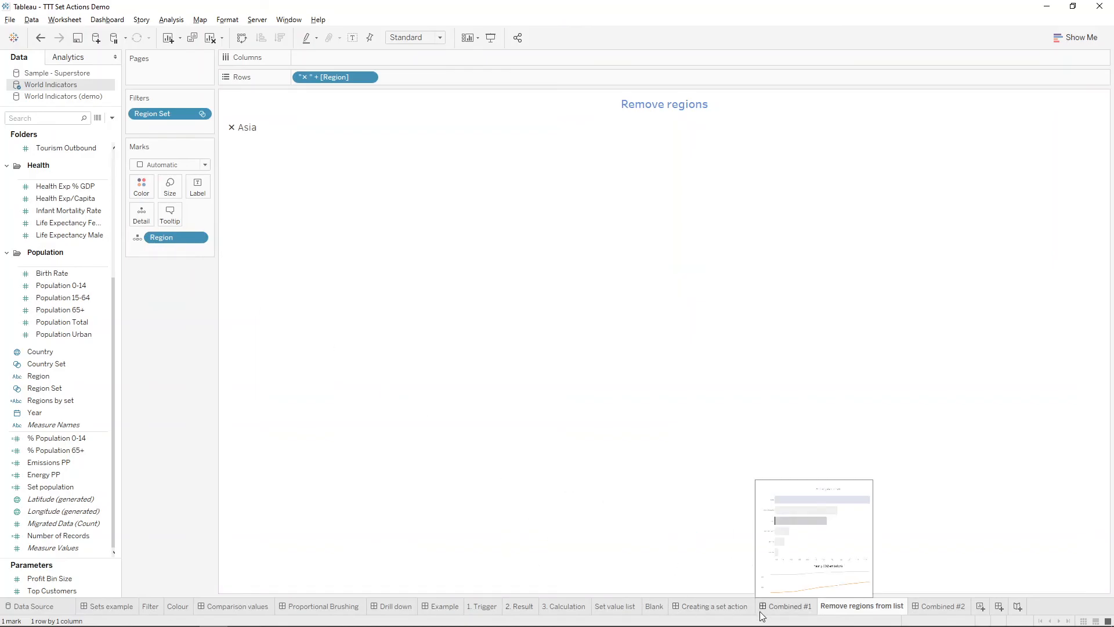
left_click(777, 606)
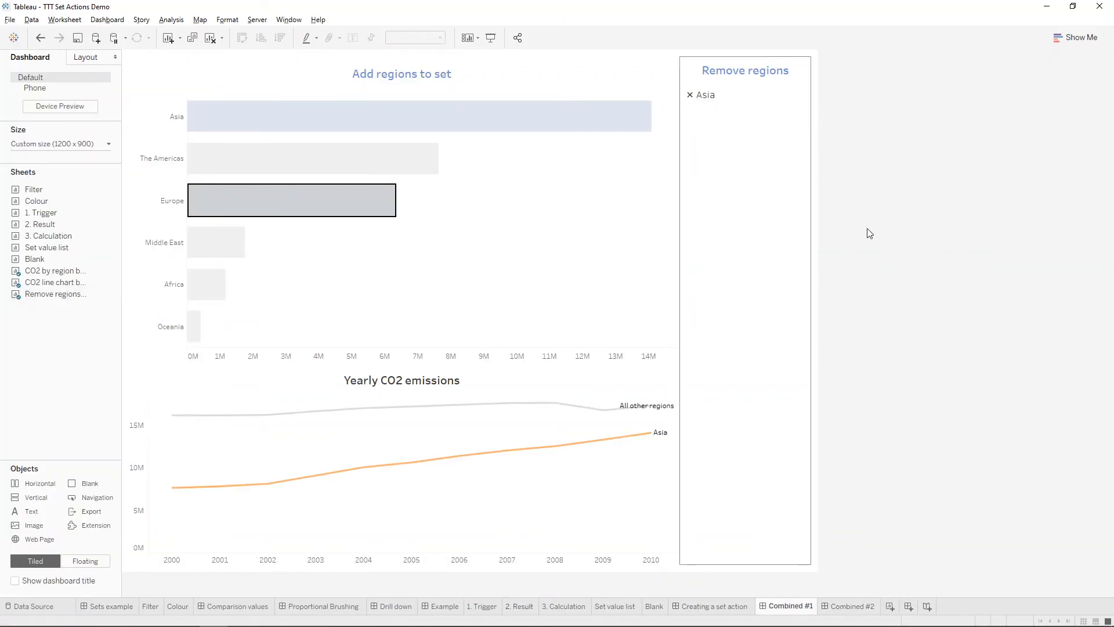
- Review the settings of the Add region to set and Remove region from set actions on the Combined #1 dashboard
left_click(562, 211)
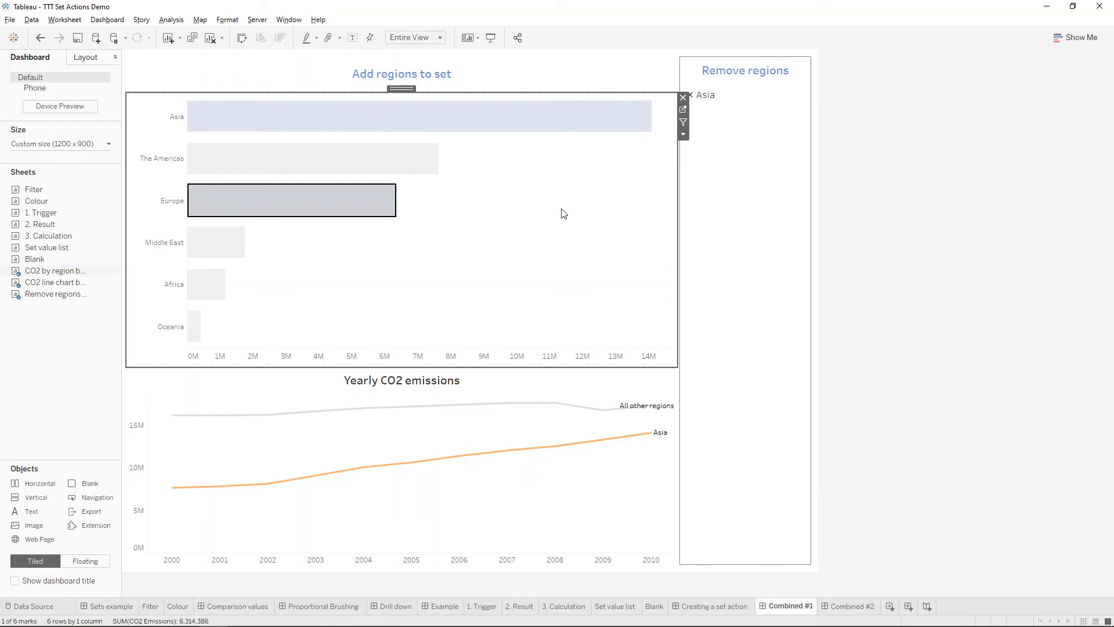
key("ctrl+shift+d")
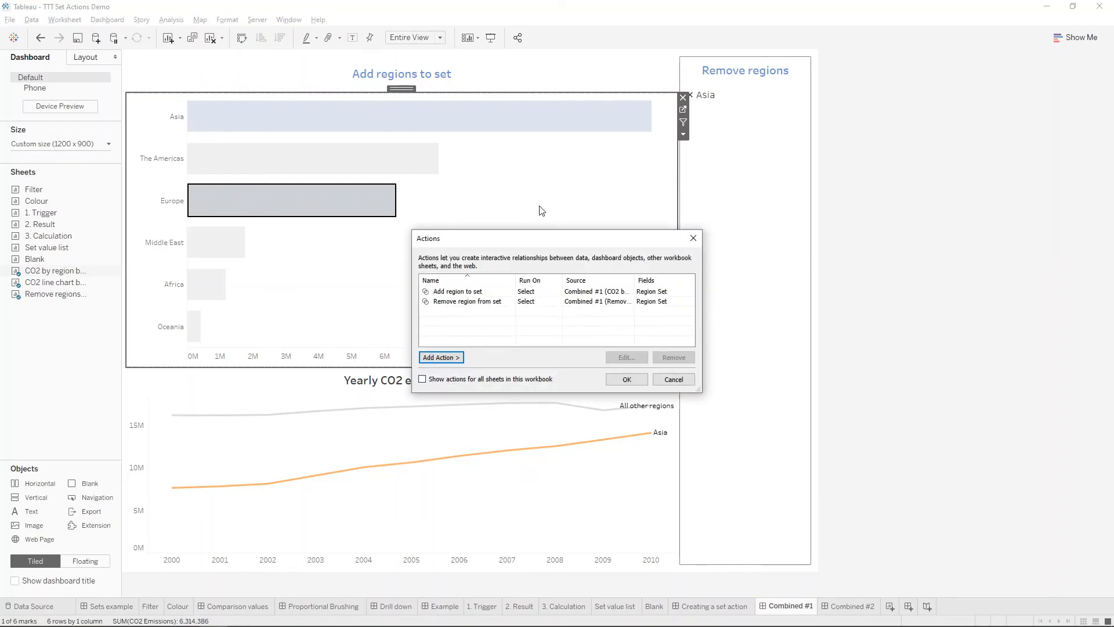
double_click(474, 293)
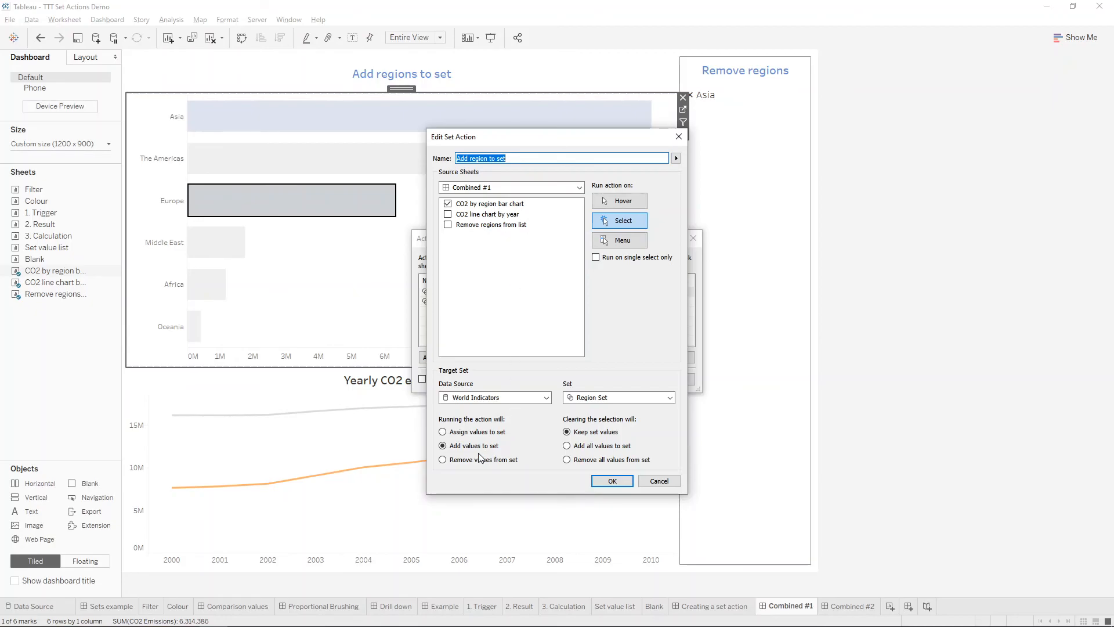
left_click(613, 481)
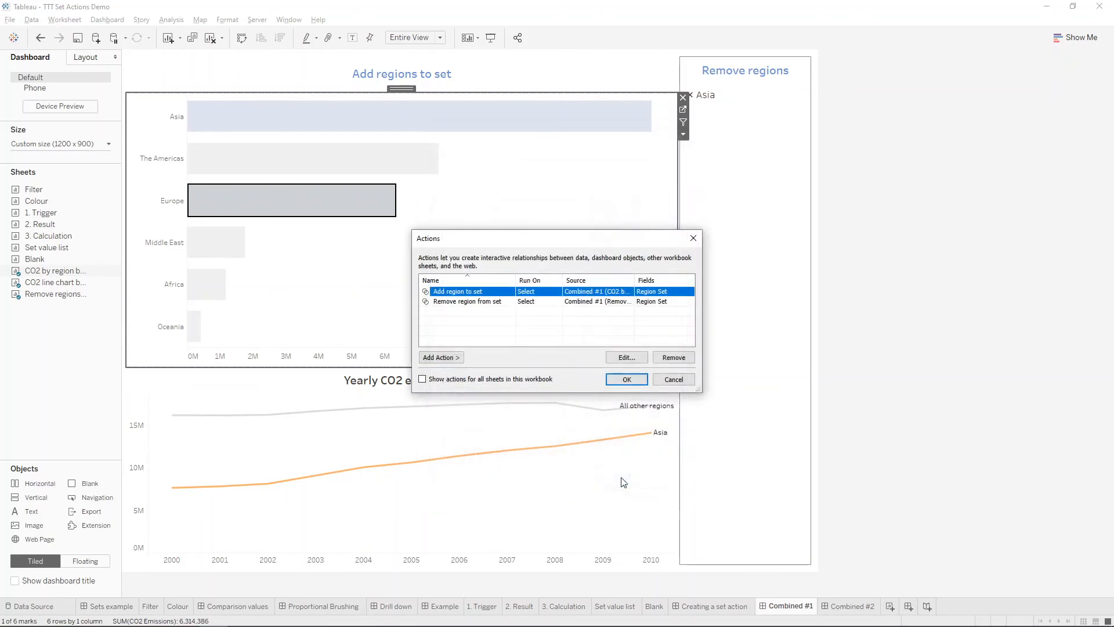
double_click(491, 301)
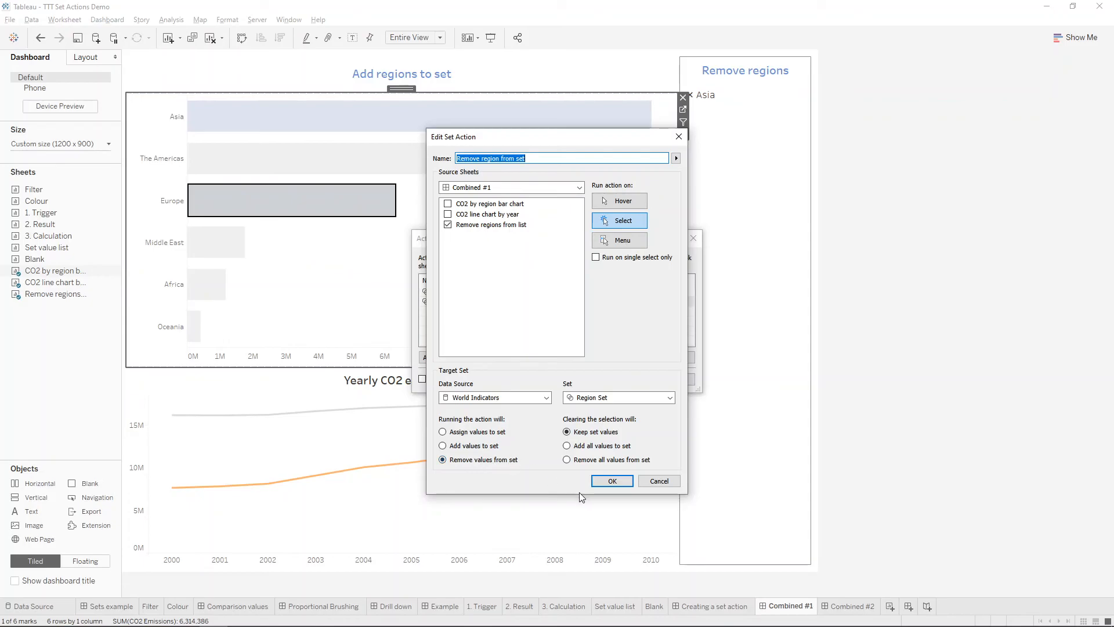
left_click(611, 480)
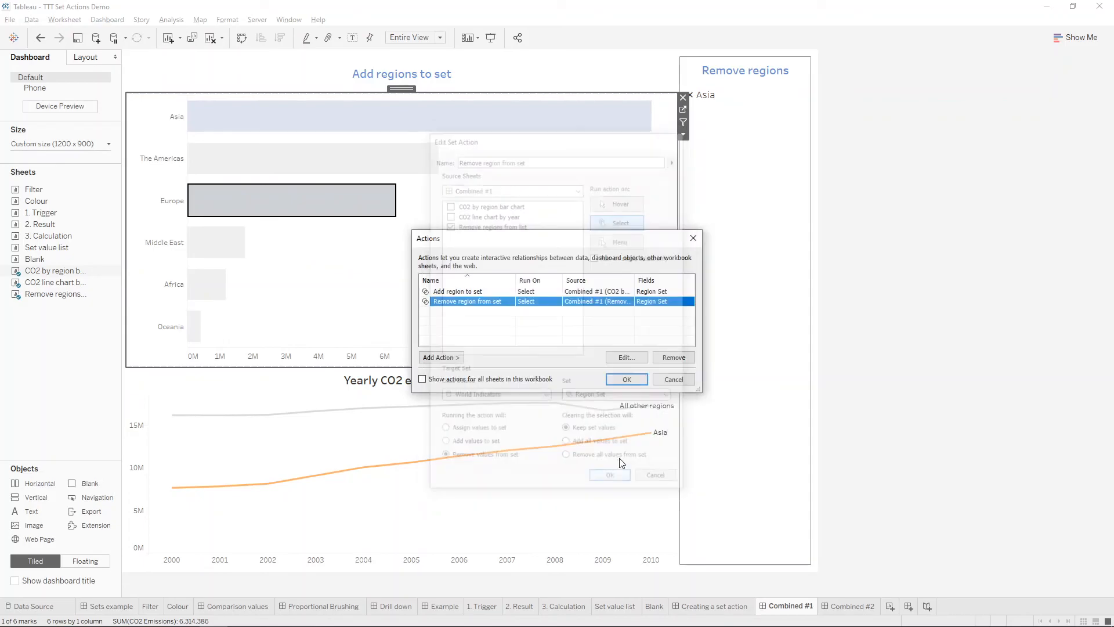
left_click(629, 379)
- Select Asia, The Americas and Europe one after another in the Add regions to set chart
left_click(405, 132)
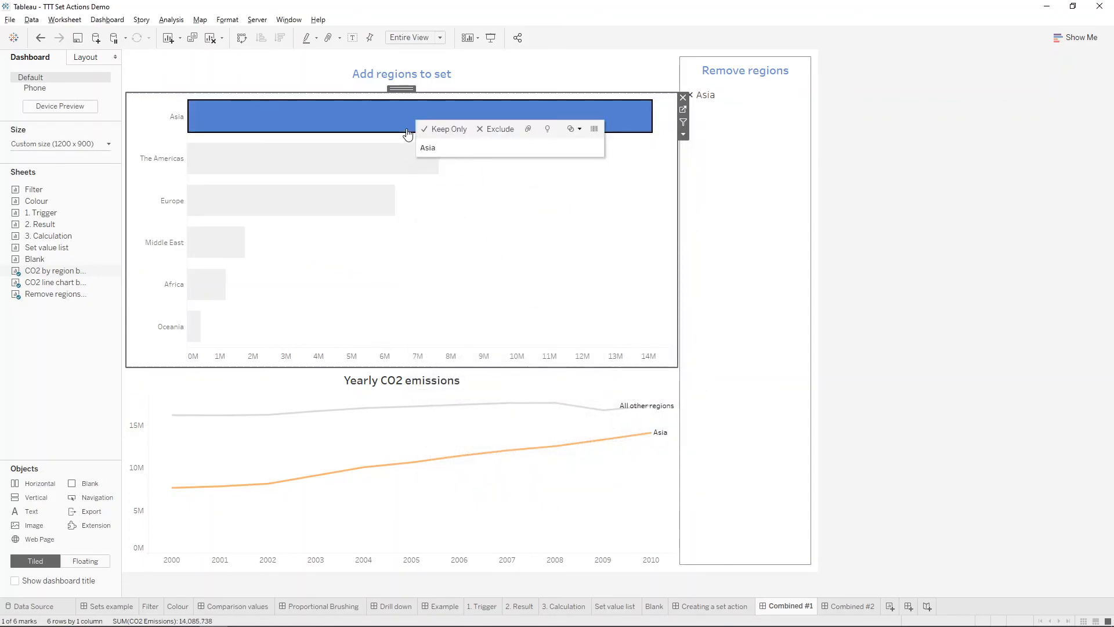
left_click(400, 168)
left_click(371, 202)
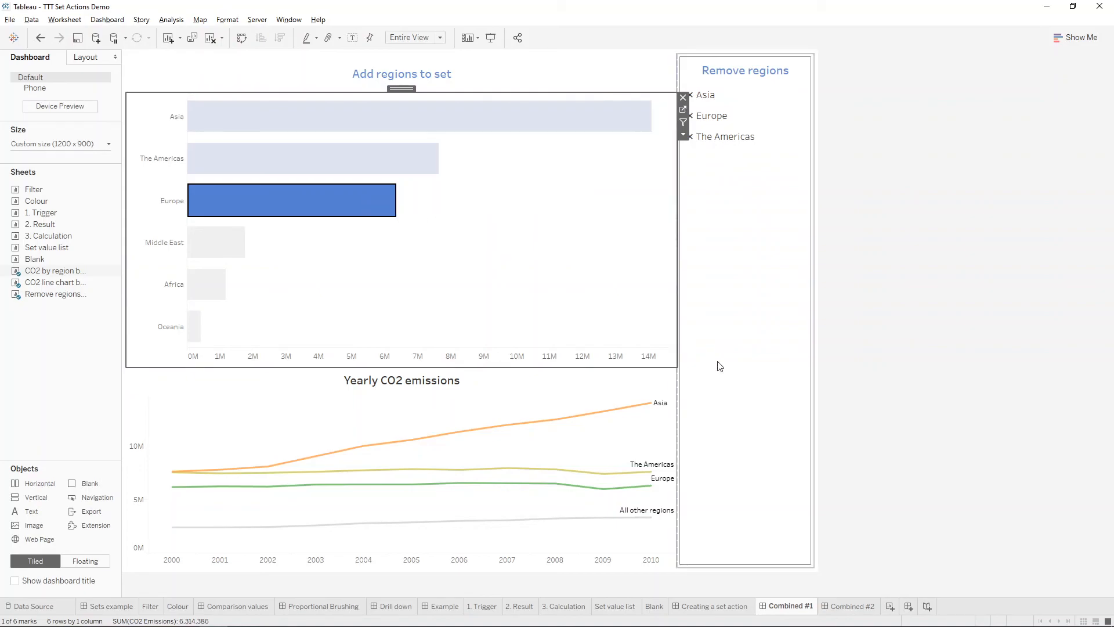
- Open the Combined #2 dashboard and review the settings of its Add region and Remove region menu actions
left_click(846, 607)
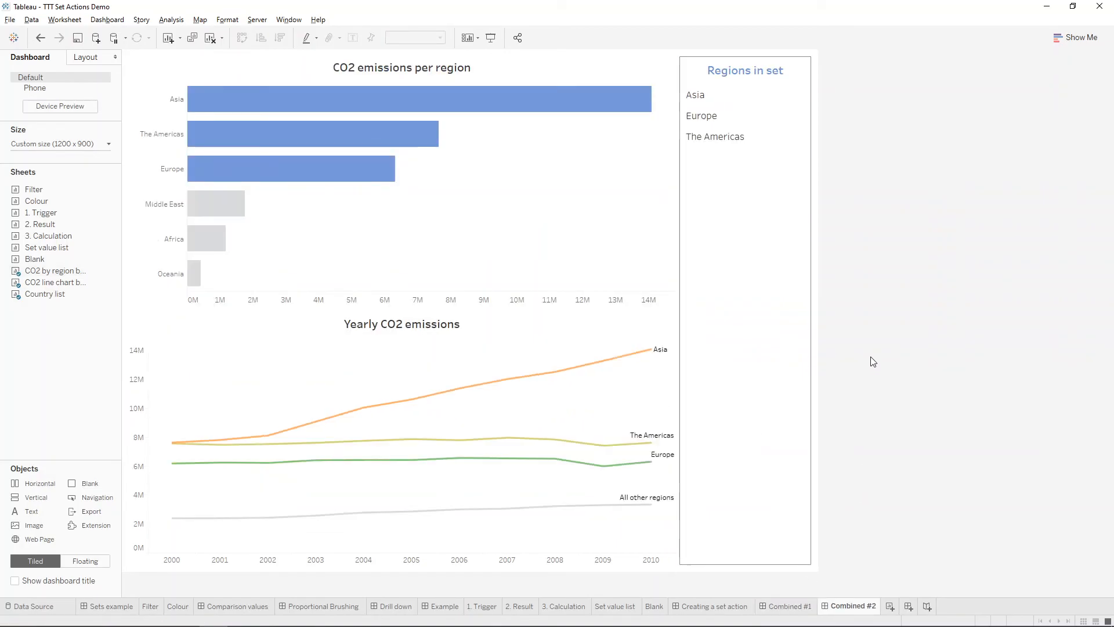
key("ctrl+shift+d")
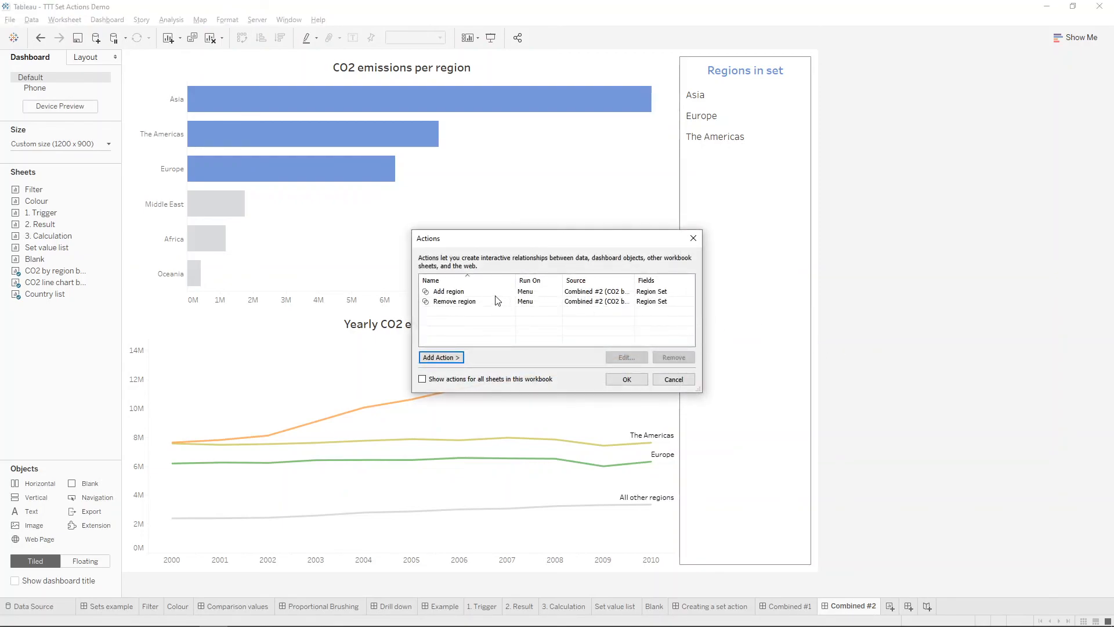
double_click(445, 293)
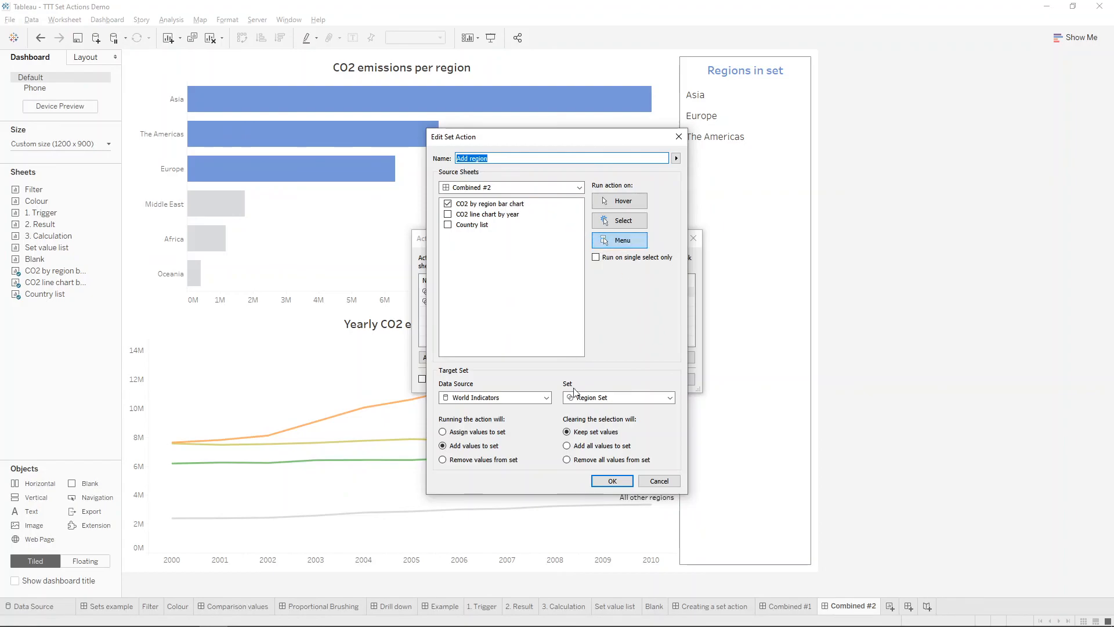
left_click(624, 481)
double_click(464, 303)
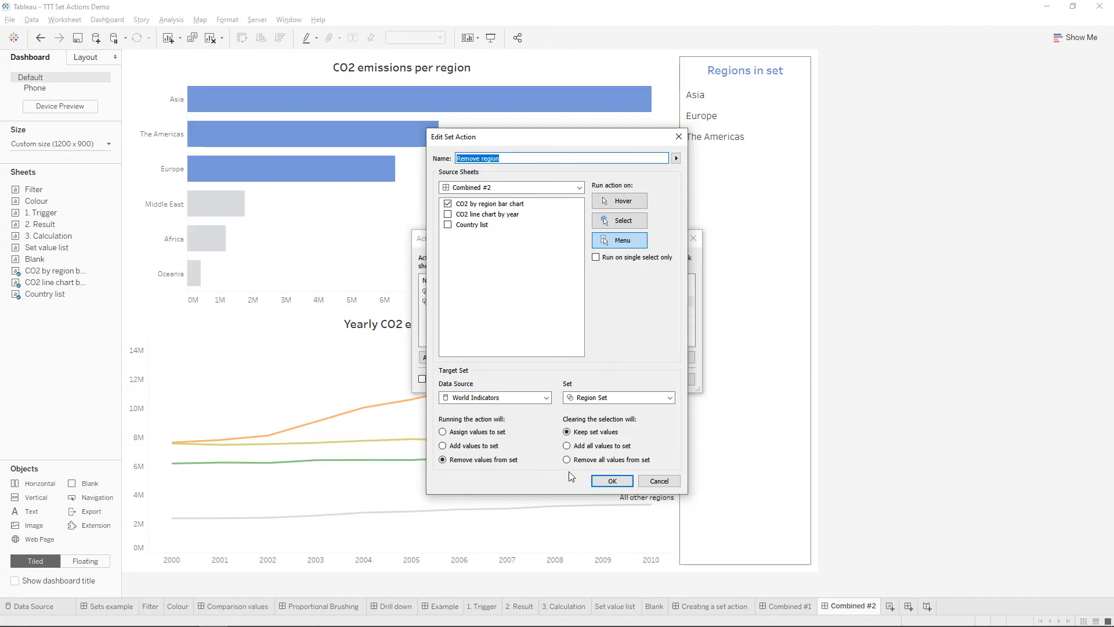
left_click(612, 481)
left_click(628, 381)
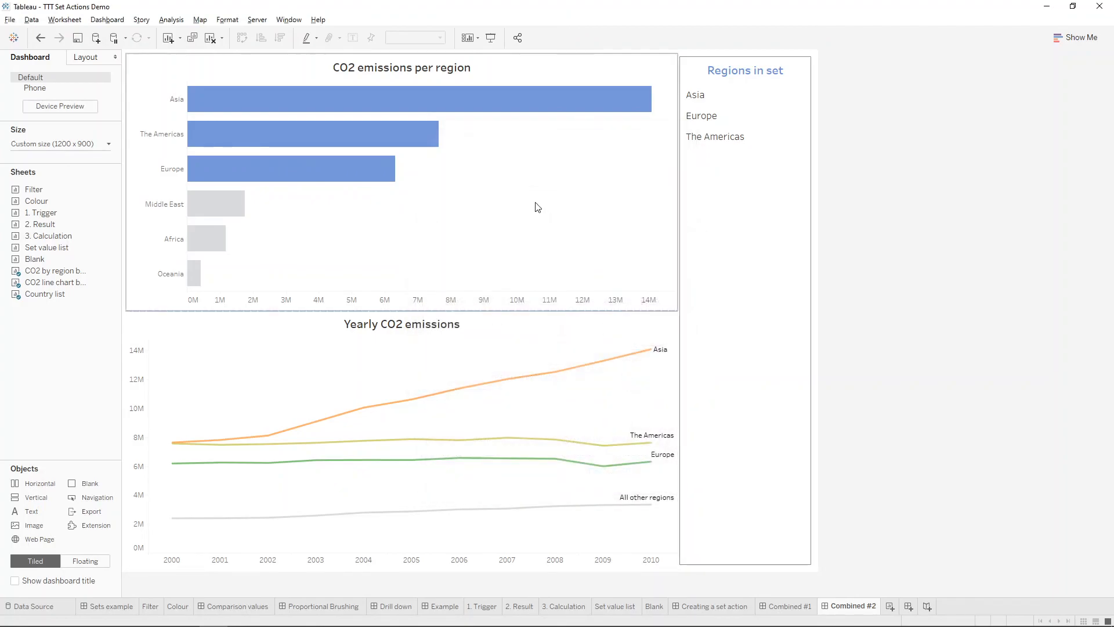
- Remove Asia from the set with the Remove region action of its bar, and clear the selection
left_click(477, 108)
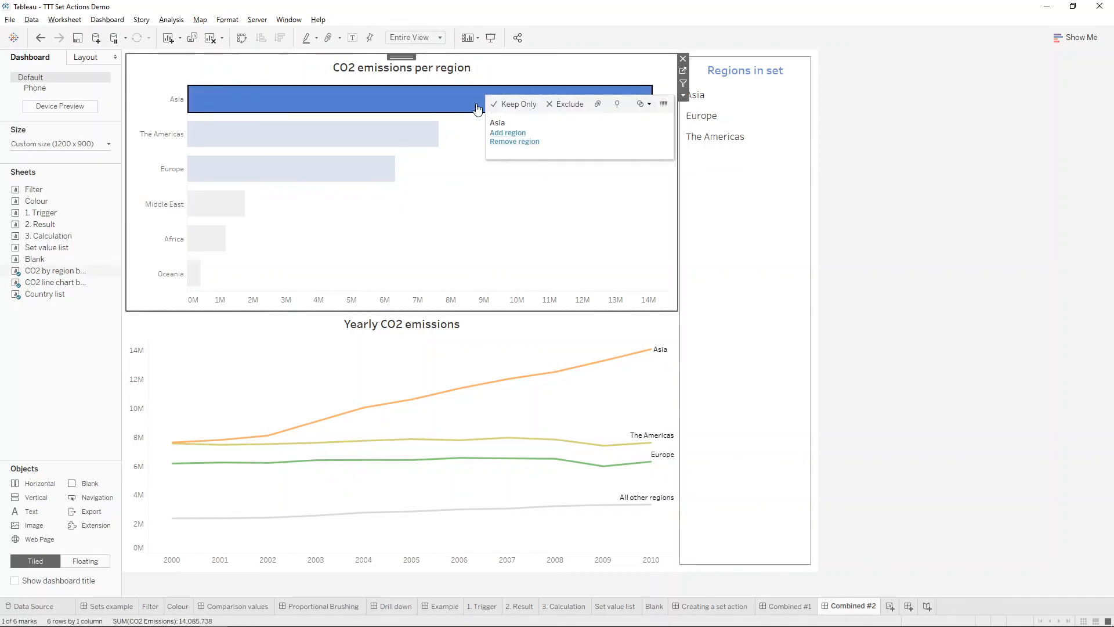
left_click(523, 143)
left_click(538, 146)
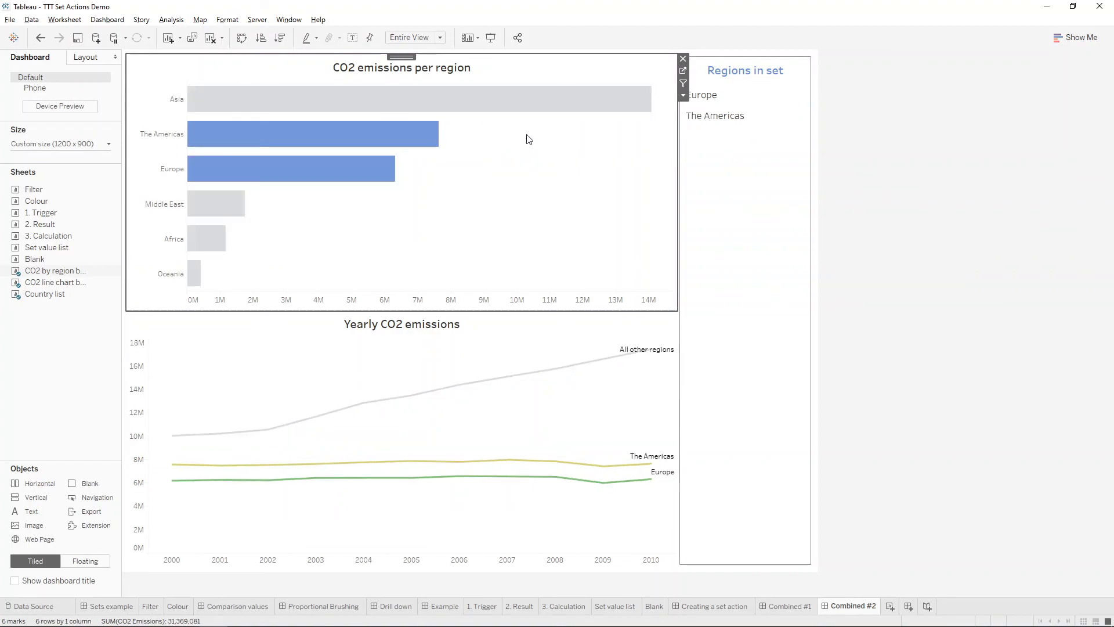